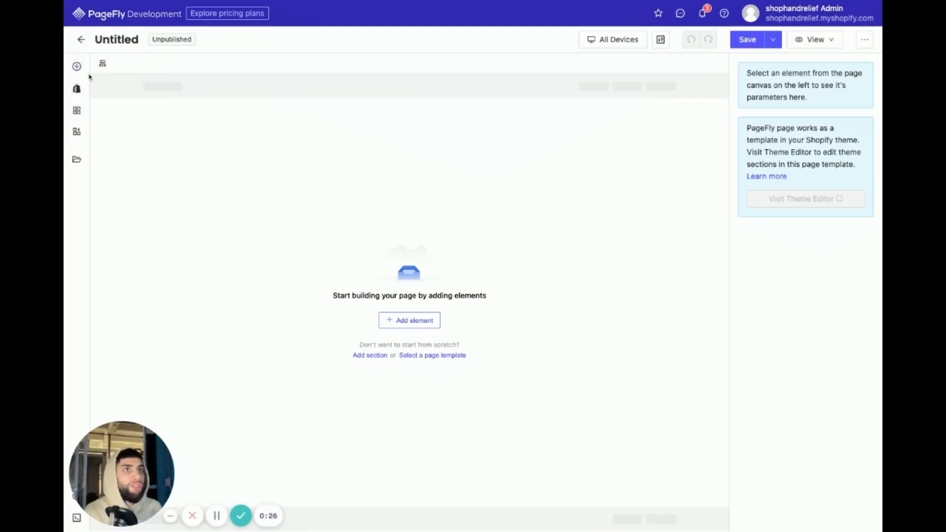
- Add a layout with two equal 1/2 columns to the empty page
{"action": "left_click", "coordinate": [76, 66]}
{"action": "mouse_move", "coordinate": [209, 127]}
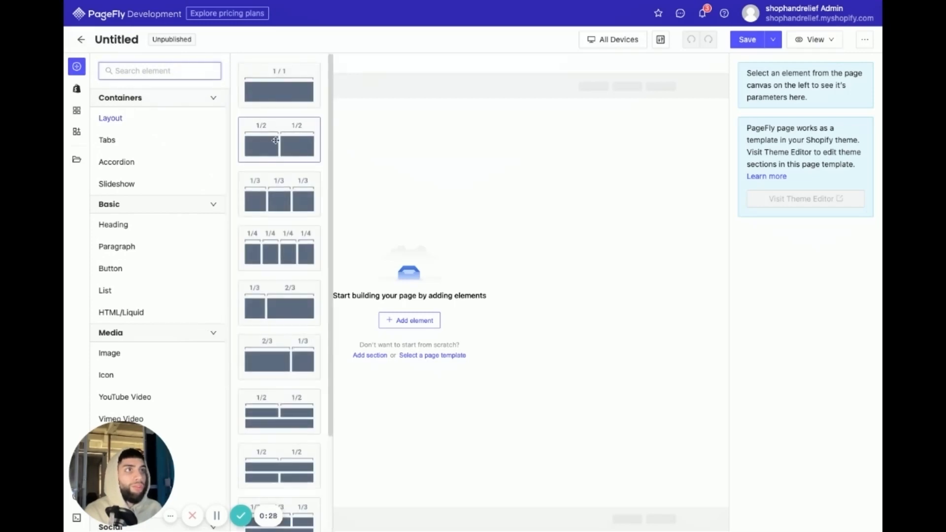
{"action": "left_click_drag", "start_coordinate": [275, 141], "coordinate": [332, 147]}
- Place a single-image Product Media element in the layout's left column
{"action": "left_click", "coordinate": [291, 122]}
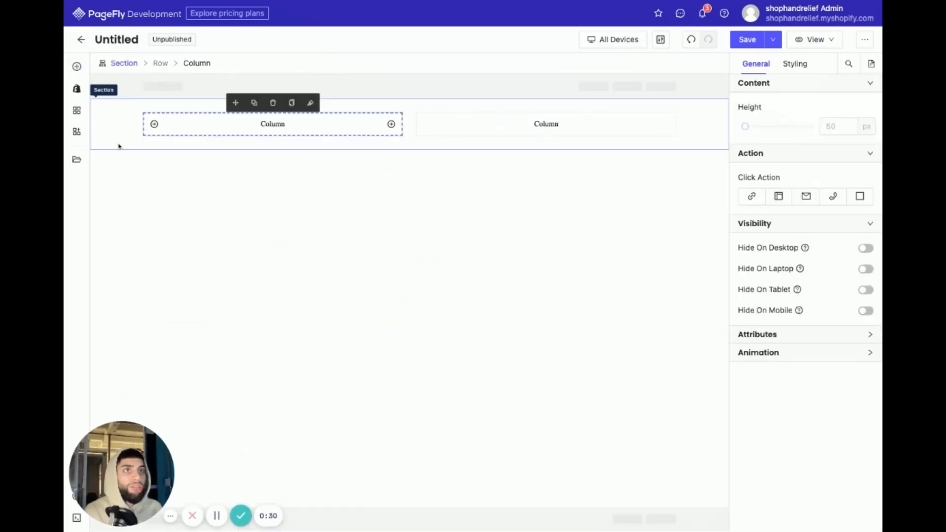
{"action": "left_click", "coordinate": [77, 89]}
{"action": "mouse_move", "coordinate": [214, 149]}
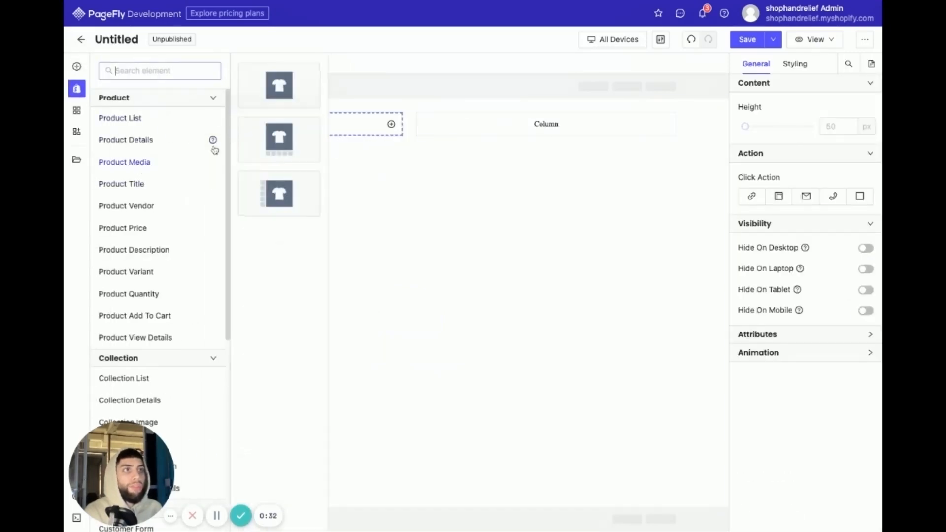
{"action": "left_click_drag", "start_coordinate": [279, 85], "coordinate": [275, 96]}
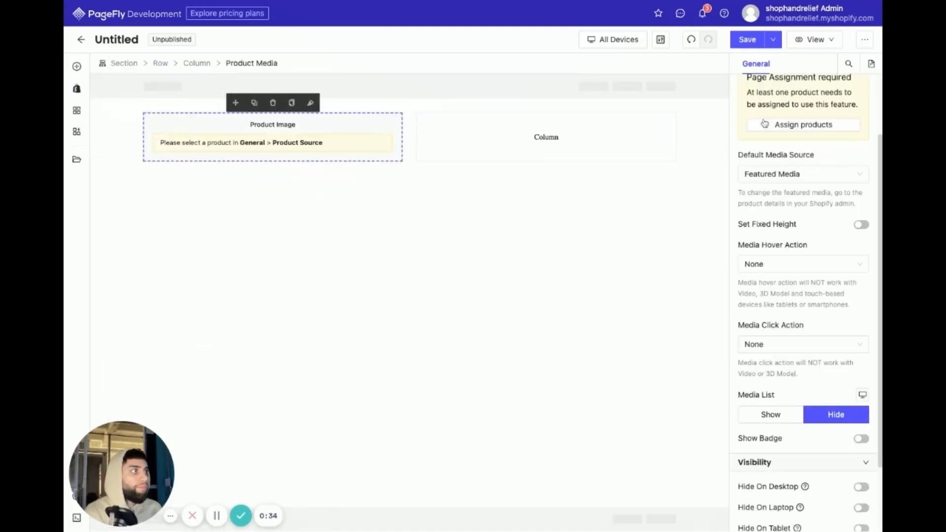
- Set the product media's source to Custom Product and assign The Hand Massager™
{"action": "scroll", "coordinate": [815, 161], "scroll_direction": "up", "scroll_amount": 3}
{"action": "left_click", "coordinate": [798, 127]}
{"action": "left_click", "coordinate": [791, 165]}
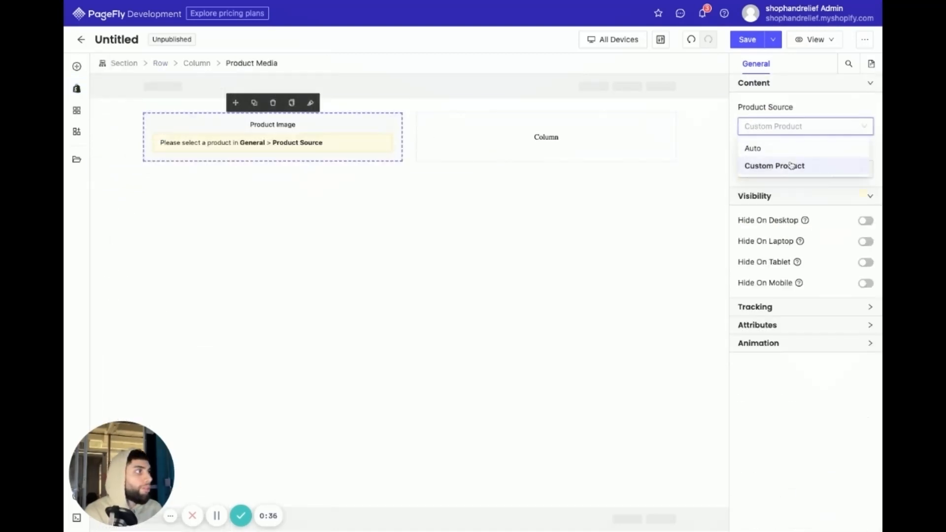
{"action": "left_click", "coordinate": [853, 169]}
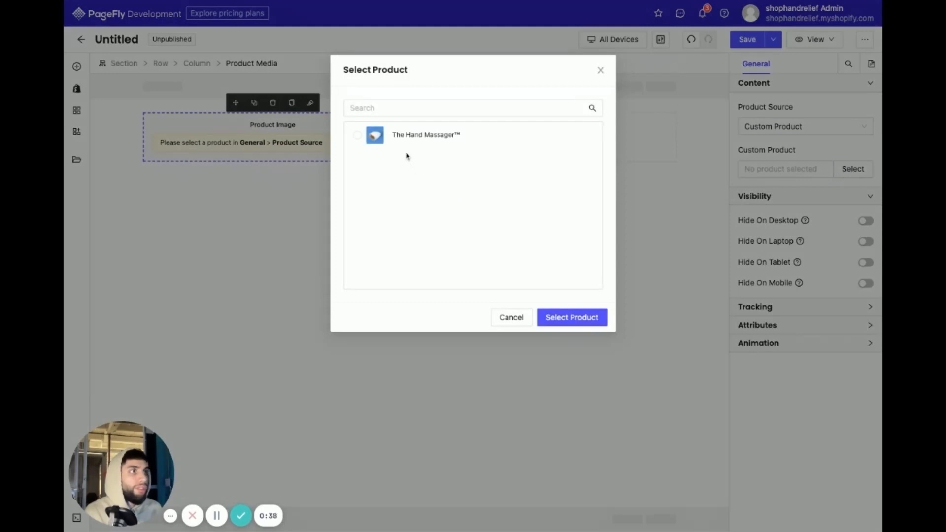
{"action": "left_click", "coordinate": [408, 135]}
{"action": "left_click", "coordinate": [571, 317]}
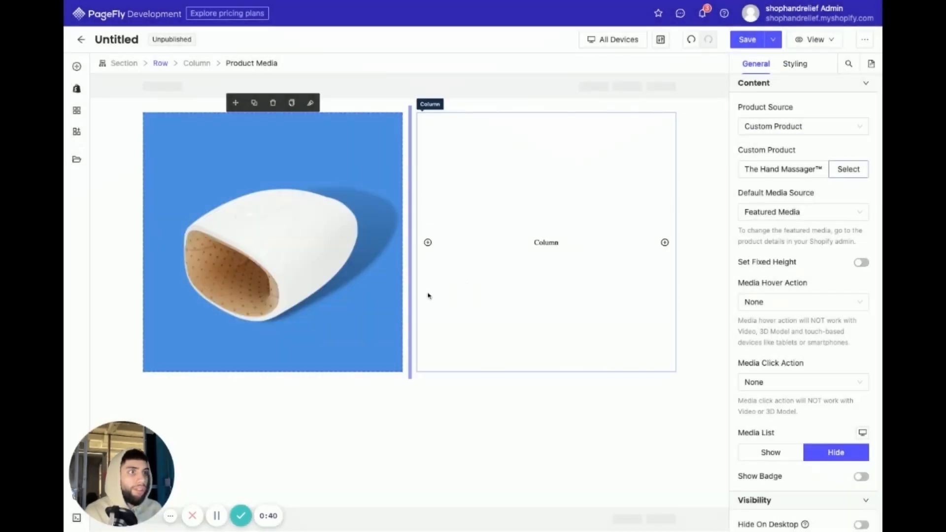
- Place a plain, non-underlined Product Title element in the empty column beside the product image
{"action": "left_click", "coordinate": [116, 190]}
{"action": "left_click", "coordinate": [483, 237]}
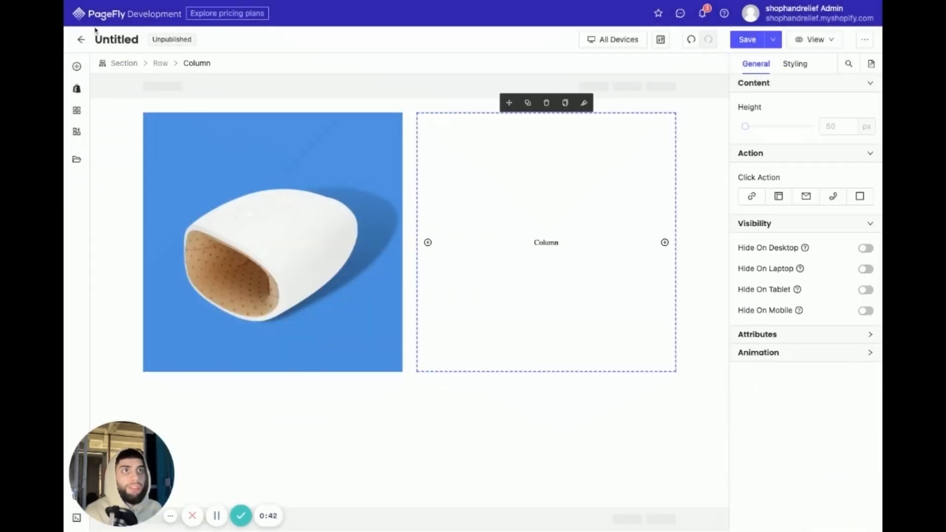
{"action": "left_click", "coordinate": [83, 69]}
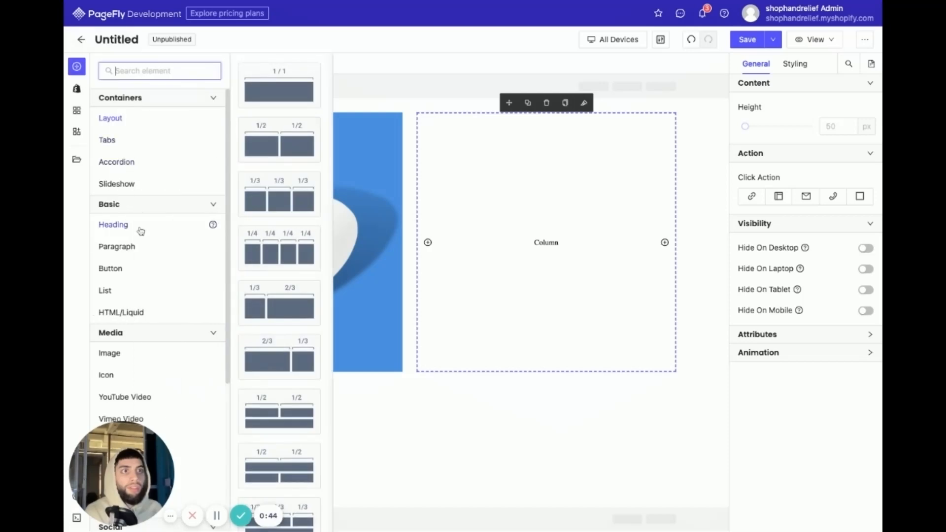
{"action": "left_click", "coordinate": [76, 88]}
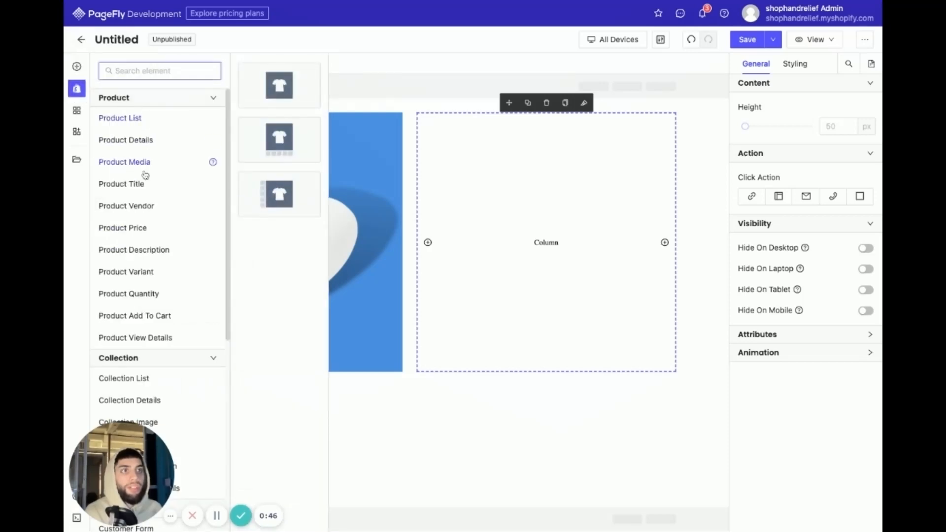
{"action": "left_click", "coordinate": [114, 185]}
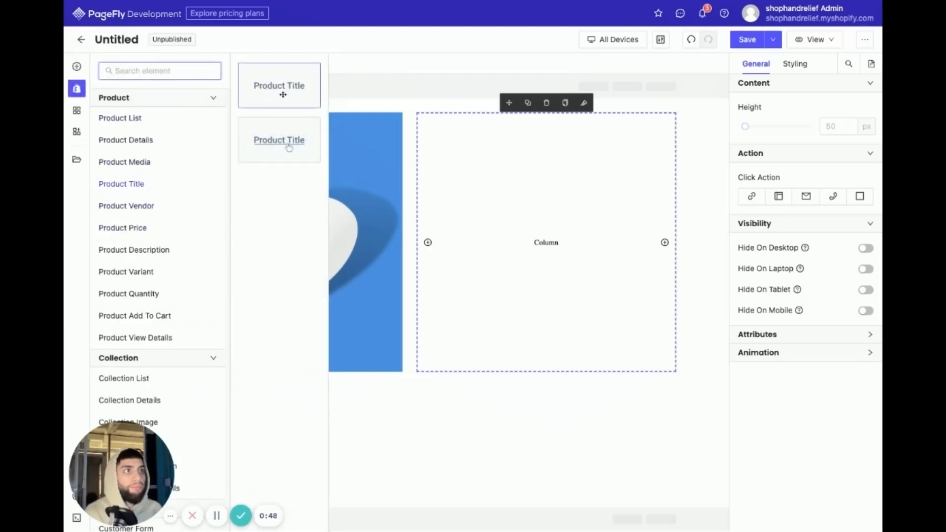
{"action": "left_click_drag", "start_coordinate": [287, 143], "coordinate": [285, 139]}
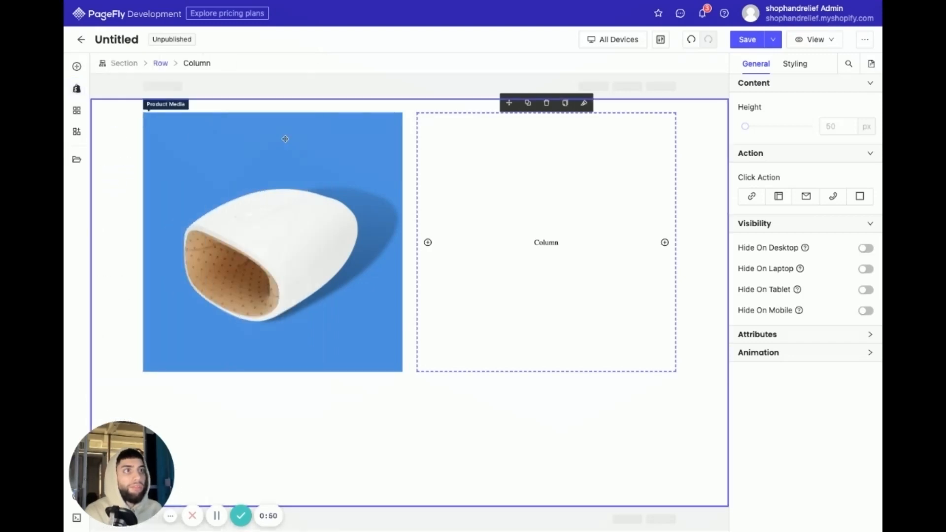
{"action": "left_click", "coordinate": [76, 89]}
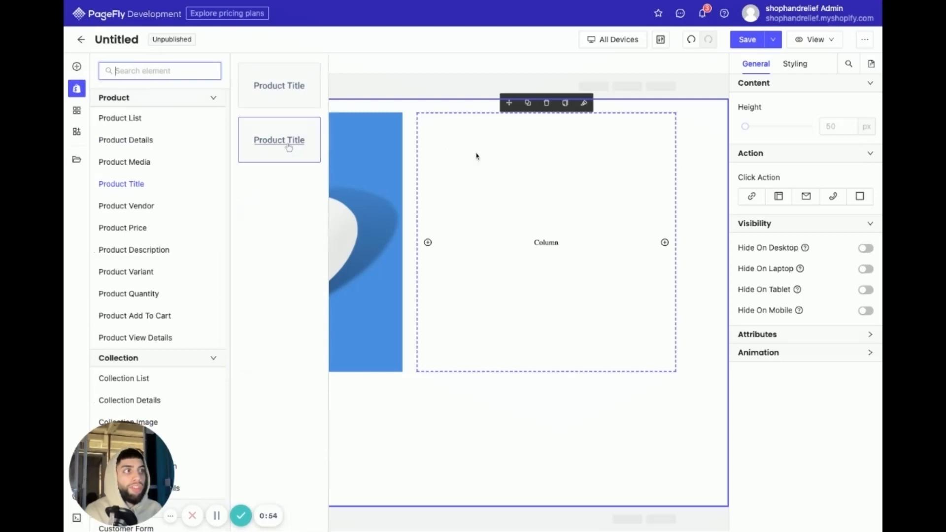
{"action": "left_click_drag", "start_coordinate": [271, 92], "coordinate": [482, 151]}
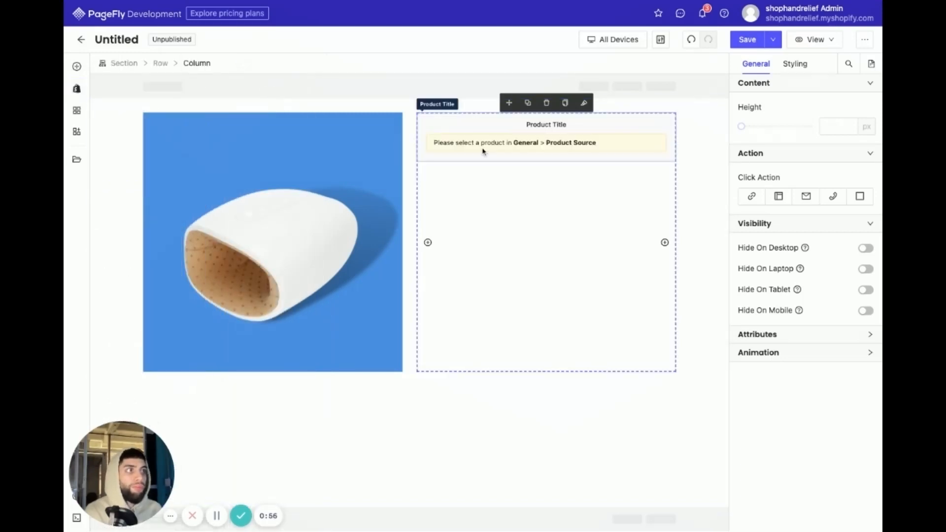
- Set the product title's source to Custom Product and assign The Hand Massager™
{"action": "left_click", "coordinate": [809, 129]}
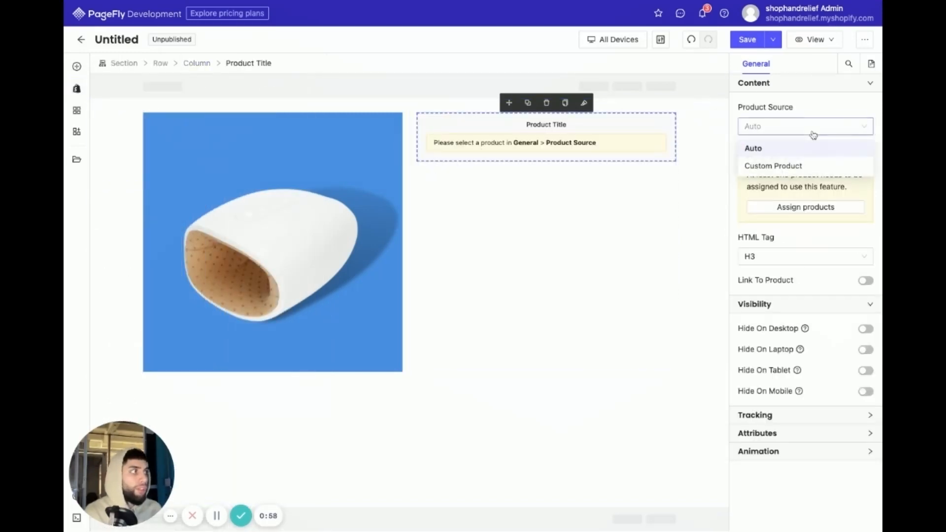
{"action": "left_click", "coordinate": [802, 166]}
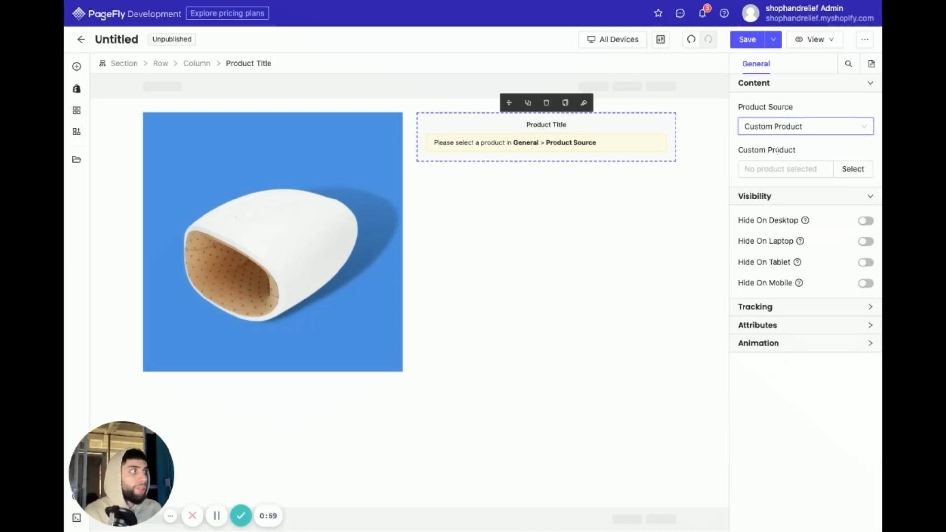
{"action": "left_click", "coordinate": [849, 169]}
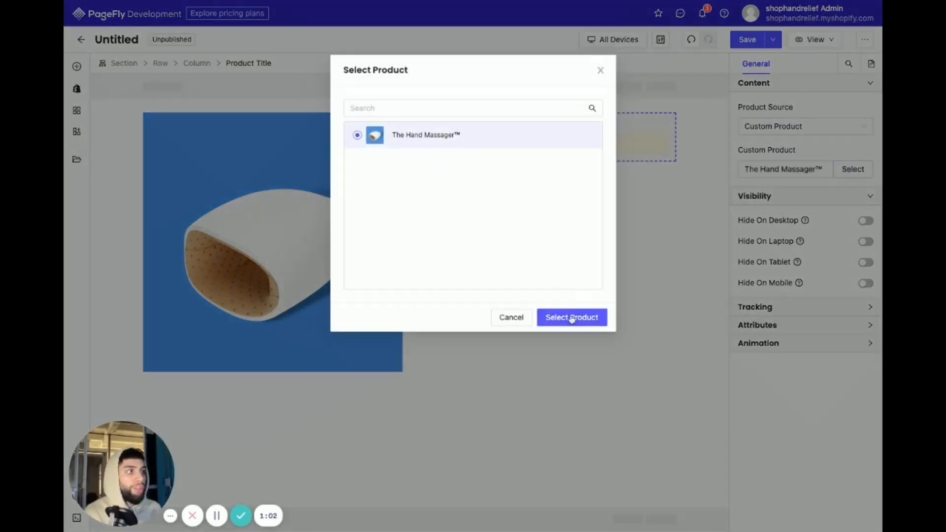
{"action": "left_click", "coordinate": [572, 318]}
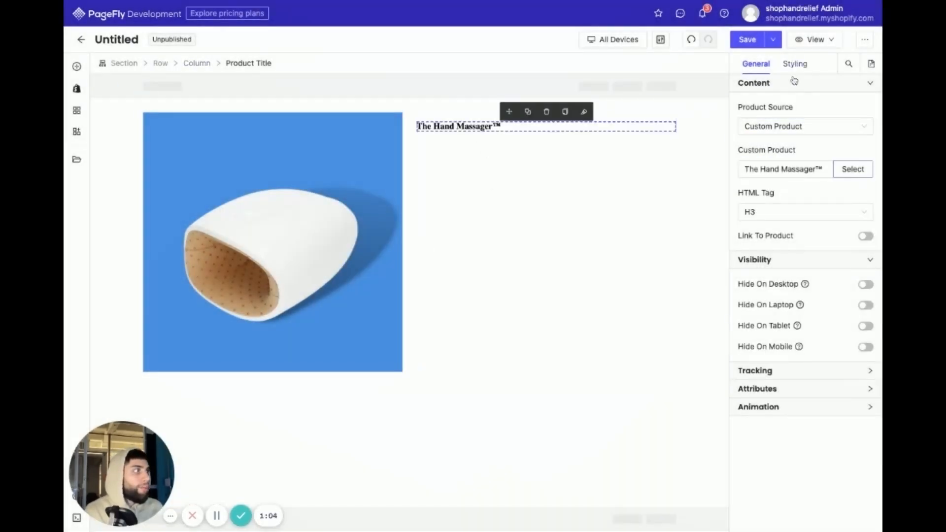
- Style the product title in the Poppins font with Bold weight
{"action": "left_click", "coordinate": [795, 64]}
{"action": "left_click", "coordinate": [747, 412]}
{"action": "left_click", "coordinate": [766, 446]}
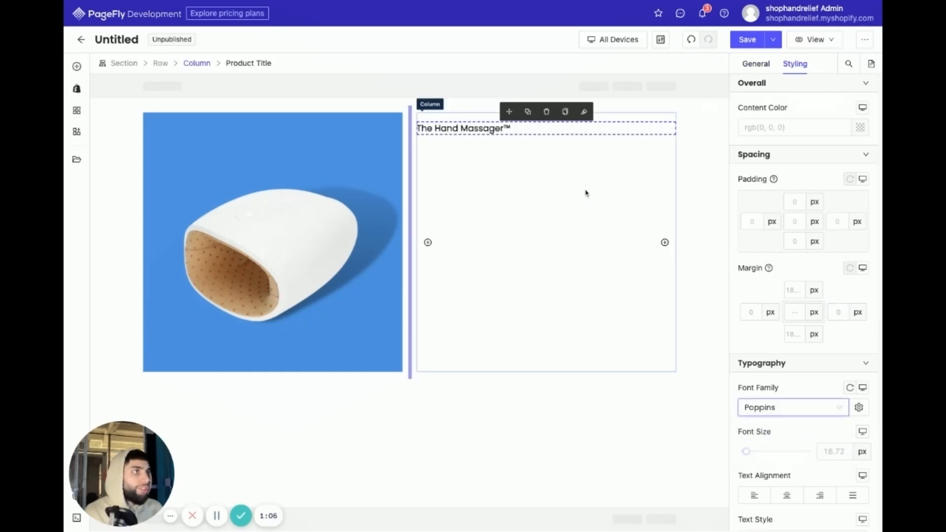
{"action": "scroll", "coordinate": [798, 394], "scroll_direction": "down", "scroll_amount": 2}
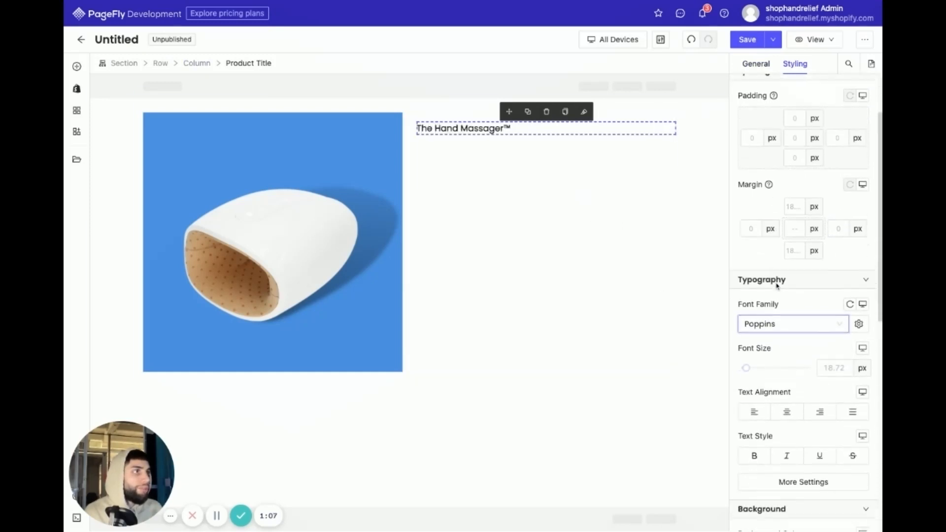
{"action": "left_click", "coordinate": [802, 477]}
{"action": "left_click", "coordinate": [660, 385]}
{"action": "left_click", "coordinate": [620, 347]}
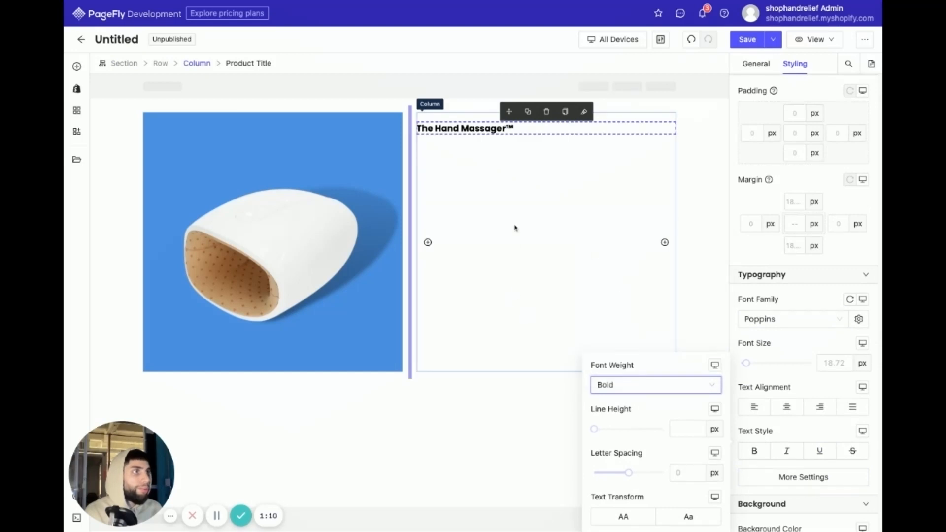
{"action": "left_click", "coordinate": [516, 226]}
{"action": "left_click", "coordinate": [560, 130]}
- Give the product title the dark grey color rgb(74, 74, 74) and a font size of 30 px
{"action": "scroll", "coordinate": [754, 132], "scroll_direction": "up", "scroll_amount": 2}
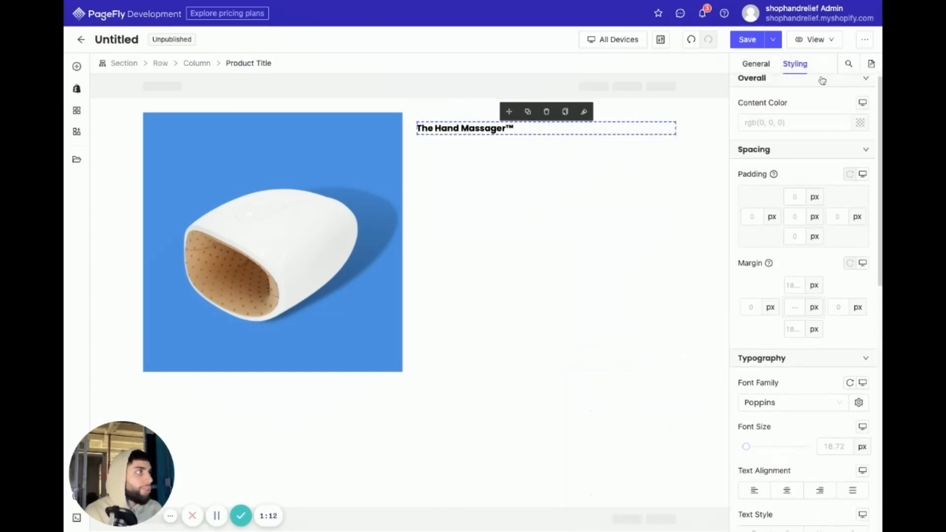
{"action": "left_click", "coordinate": [860, 127]}
{"action": "left_click", "coordinate": [673, 200]}
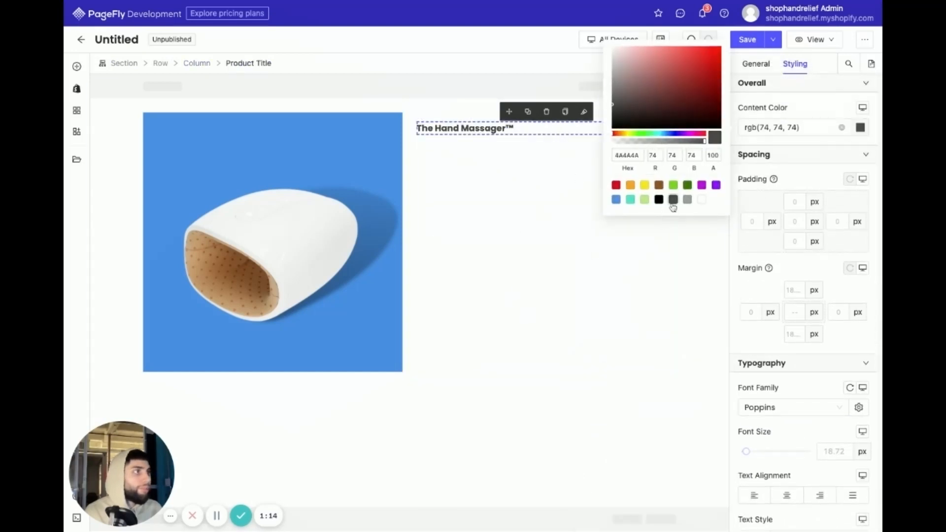
{"action": "left_click_drag", "start_coordinate": [745, 452], "coordinate": [751, 451]}
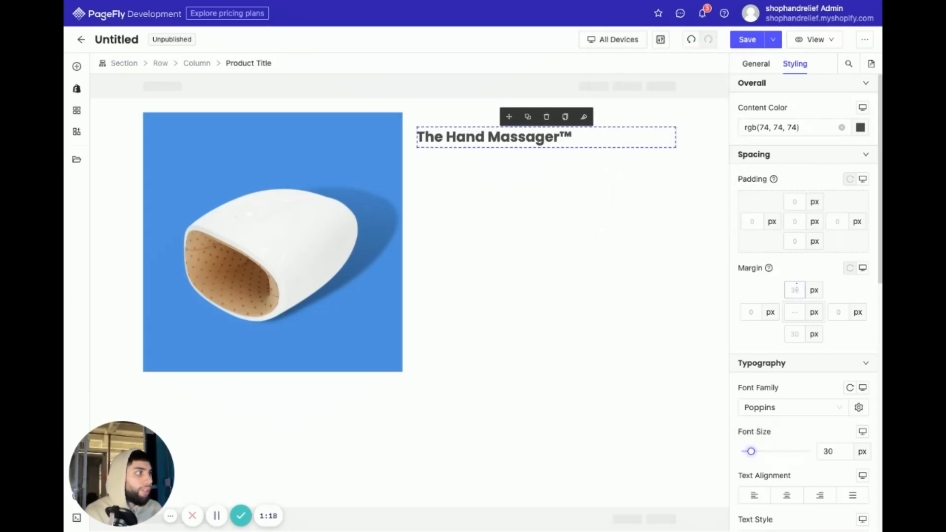
- Set the product title's top and bottom margins to 0 px
{"action": "left_click", "coordinate": [795, 289]}
{"action": "type", "text": "0"}
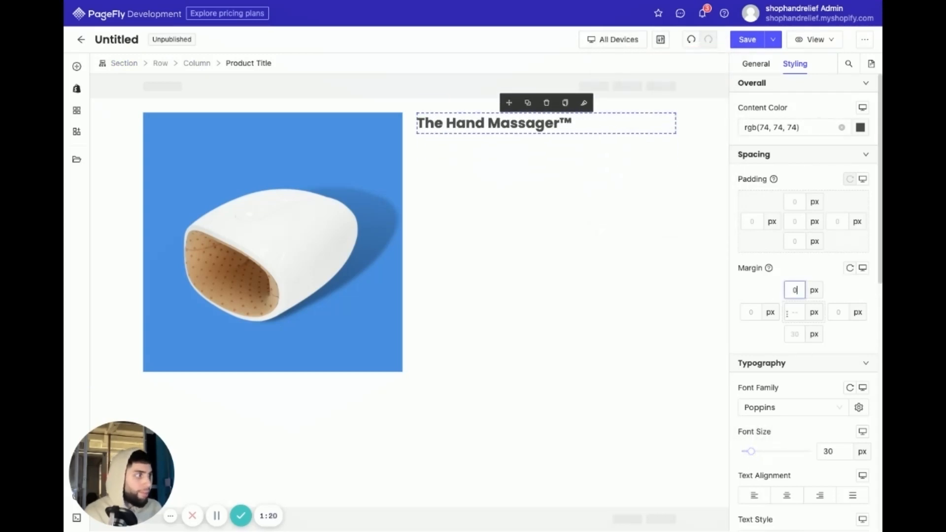
{"action": "left_click", "coordinate": [794, 334]}
- Add a nested row with two equal columns directly below the product title
{"action": "left_click", "coordinate": [608, 282]}
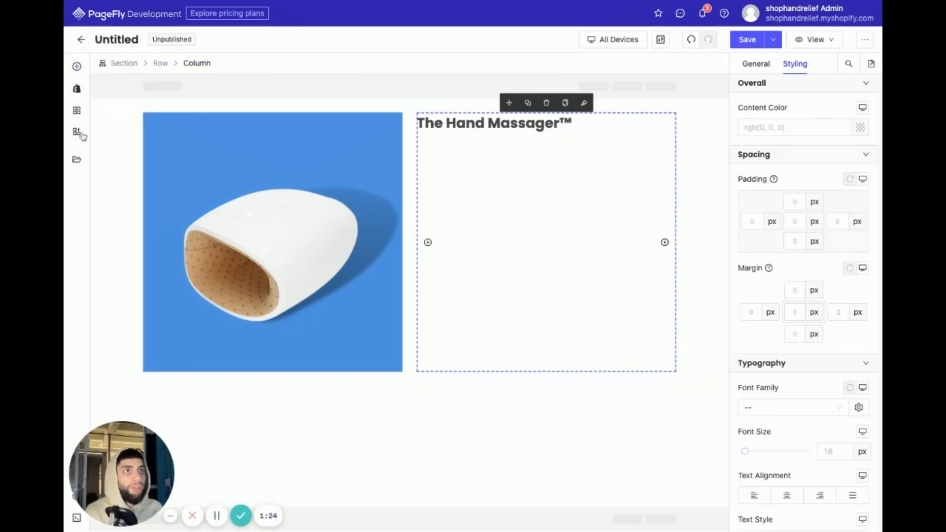
{"action": "left_click", "coordinate": [76, 66]}
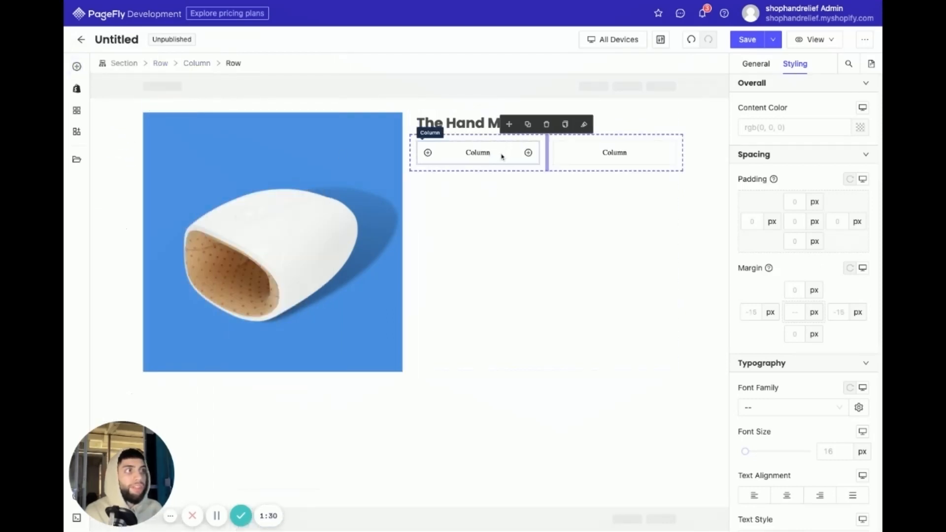
- Place a star Icon element in the left column of the nested row below the title
{"action": "left_click", "coordinate": [502, 156]}
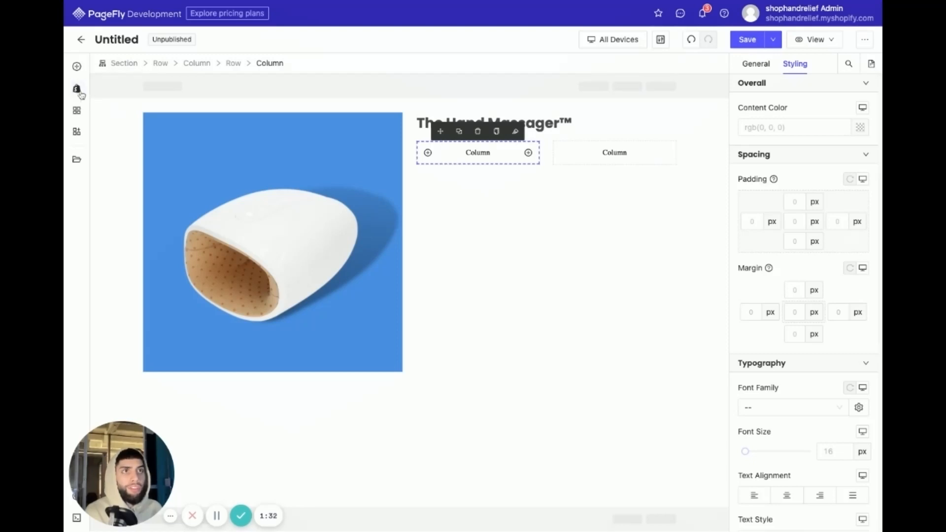
{"action": "mouse_move", "coordinate": [77, 67]}
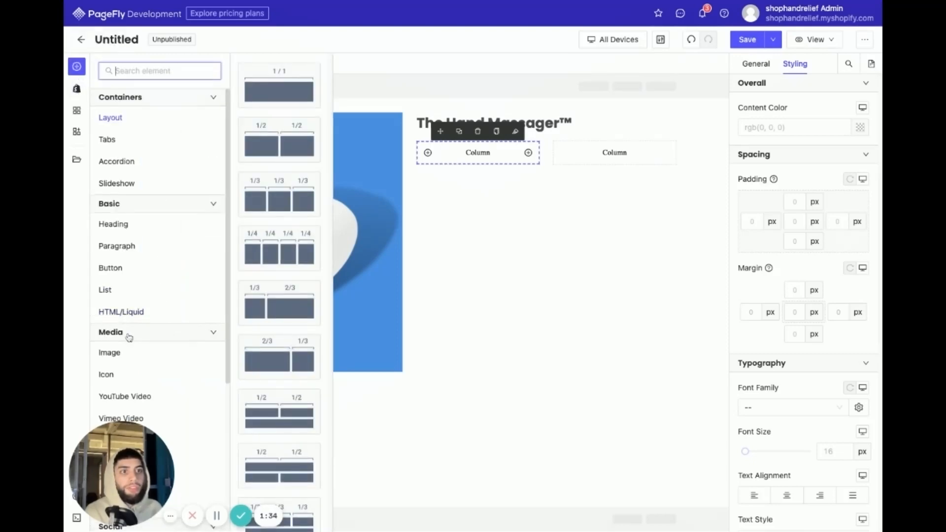
{"action": "mouse_move", "coordinate": [147, 361]}
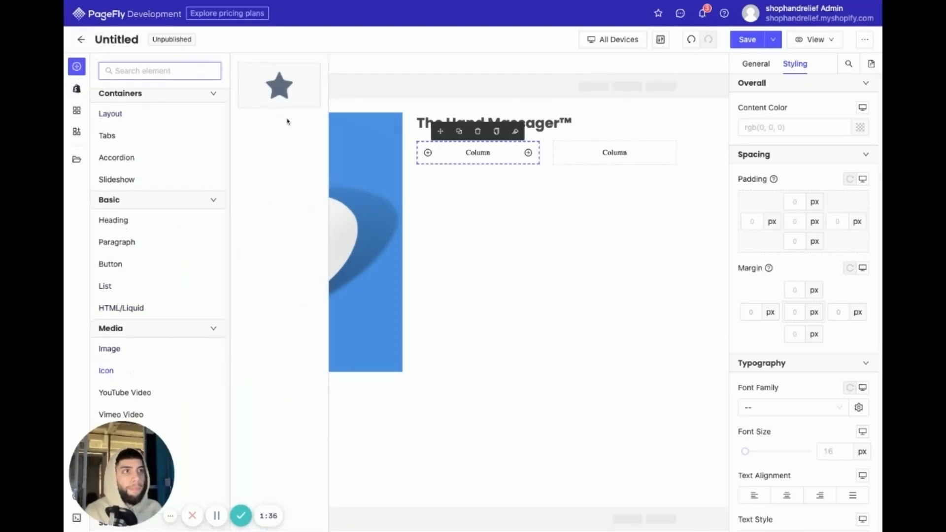
{"action": "left_click_drag", "start_coordinate": [279, 86], "coordinate": [460, 158]}
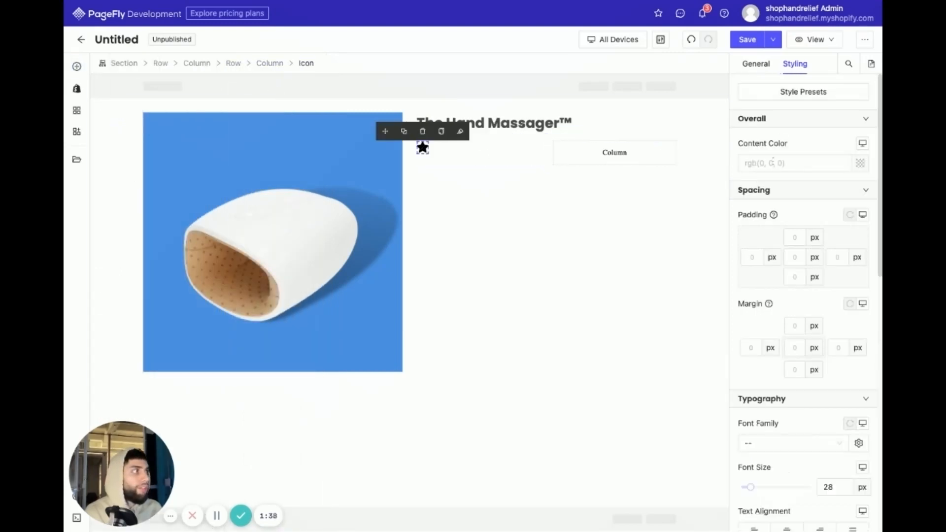
- Color the star icon golden yellow, rgb(248, 220, 28)
{"action": "left_click", "coordinate": [860, 163]}
{"action": "left_click", "coordinate": [644, 220]}
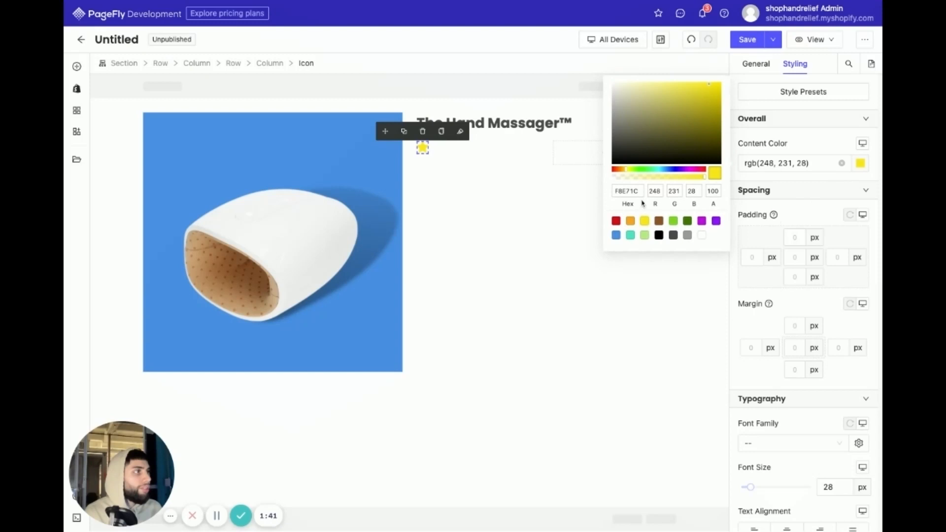
{"action": "left_click", "coordinate": [628, 170]}
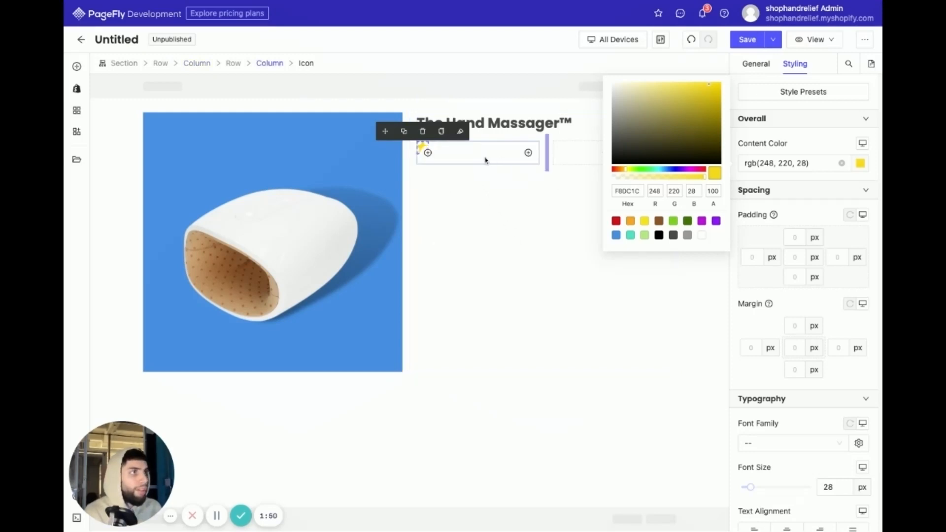
{"action": "left_click", "coordinate": [484, 159]}
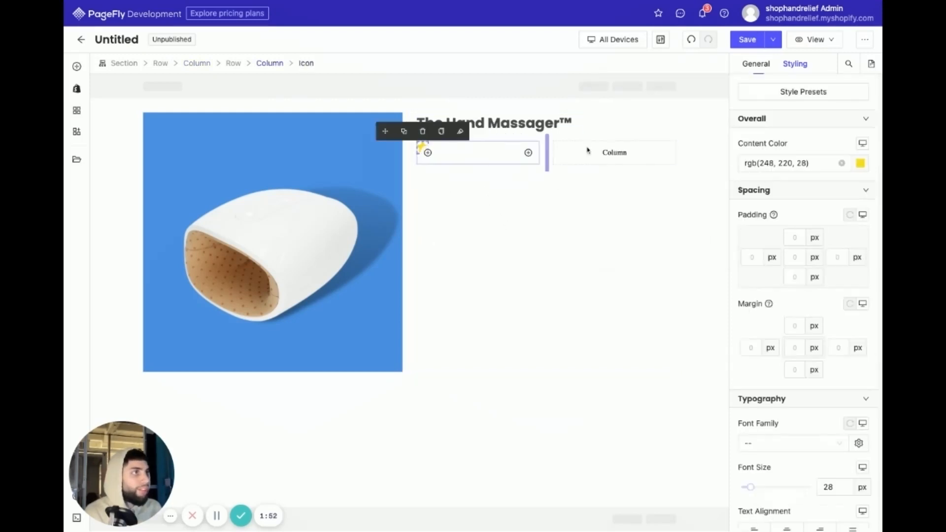
- Set the star icon's size to 20 px
{"action": "left_click", "coordinate": [762, 65]}
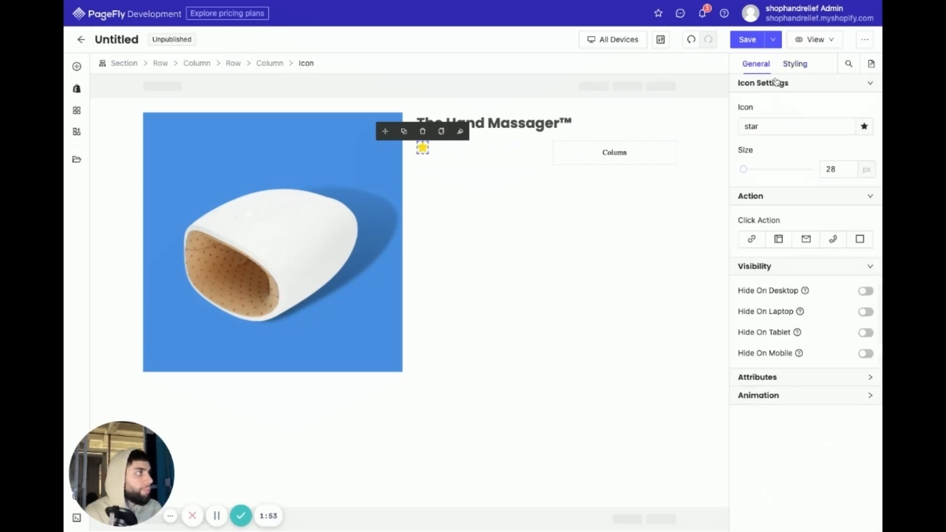
{"action": "double_click", "coordinate": [832, 169]}
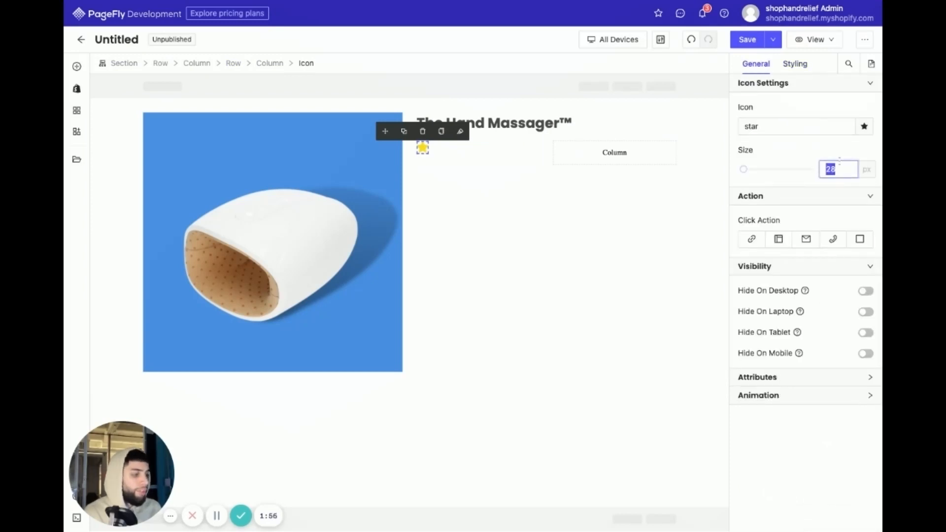
{"action": "type", "text": "15"}
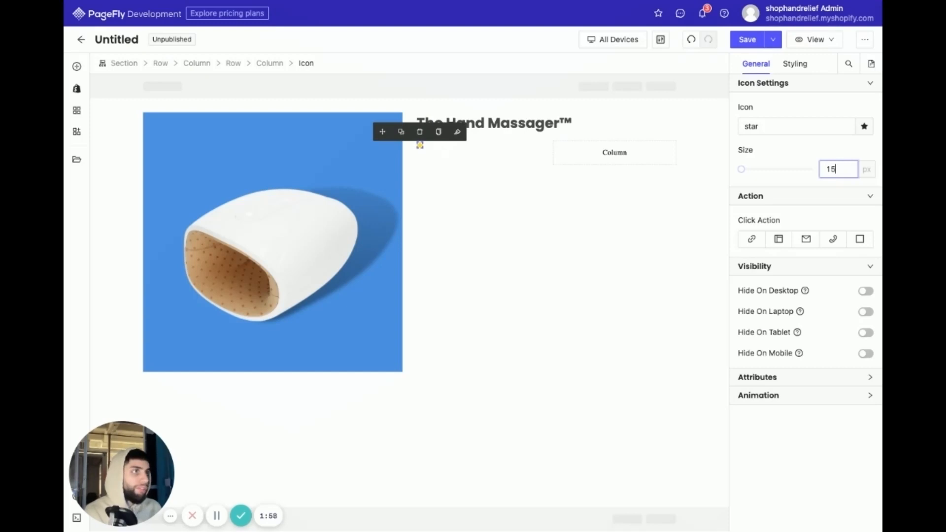
{"action": "double_click", "coordinate": [834, 171]}
{"action": "type", "text": "20"}
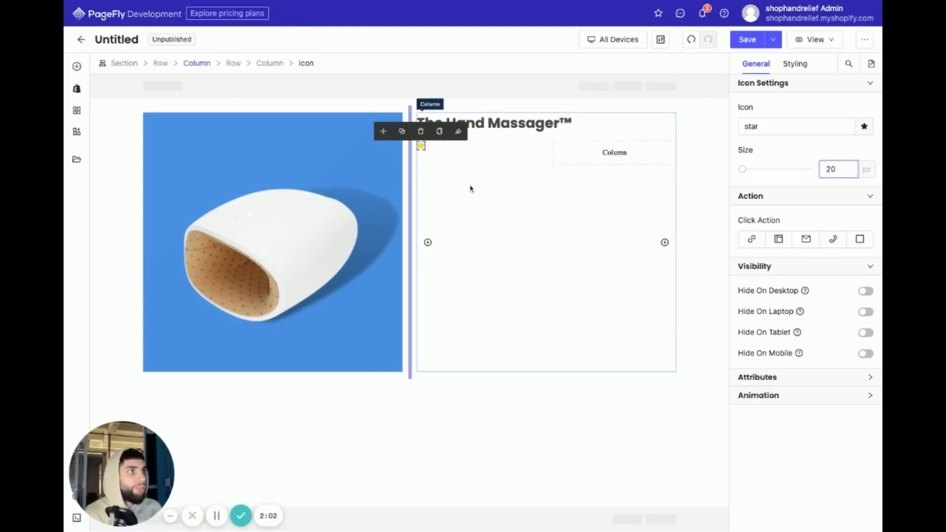
- Duplicate the star icon until five yellow stars stand side by side in the row below the title
{"action": "left_click", "coordinate": [402, 131]}
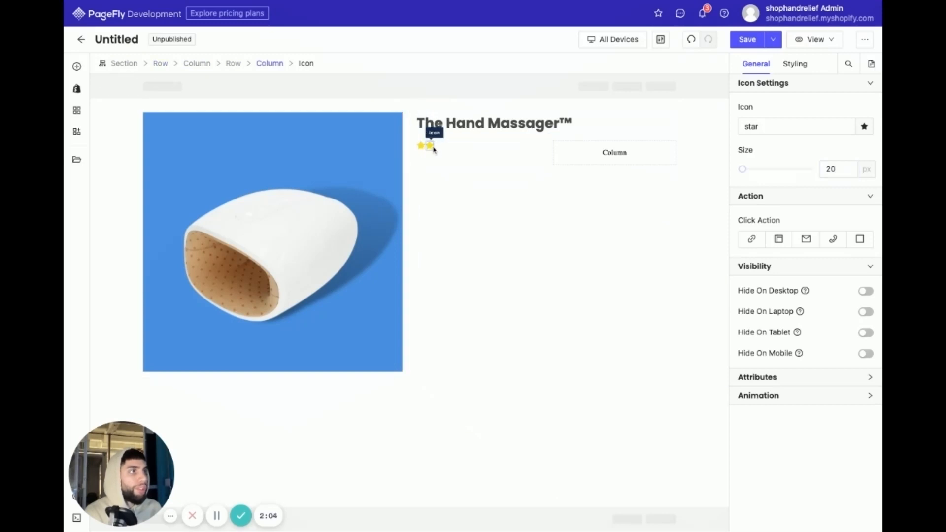
{"action": "left_click", "coordinate": [431, 147]}
{"action": "left_click", "coordinate": [411, 131]}
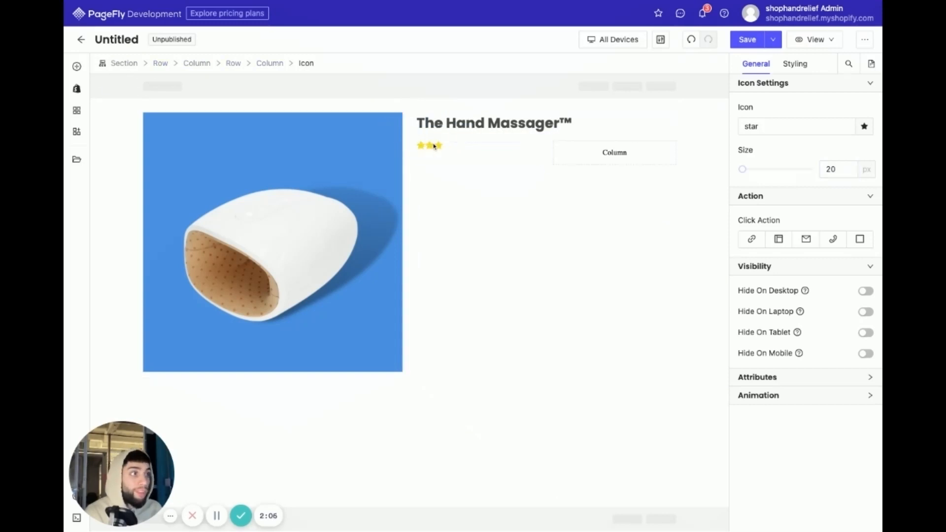
{"action": "left_click", "coordinate": [438, 147]}
{"action": "left_click", "coordinate": [420, 131]}
{"action": "left_click", "coordinate": [445, 147]}
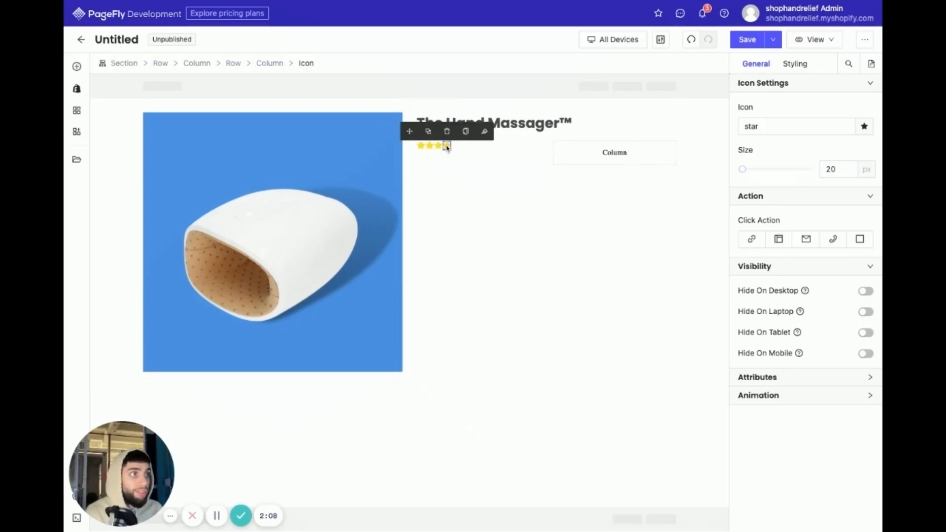
{"action": "left_click", "coordinate": [428, 133]}
{"action": "left_click", "coordinate": [456, 149]}
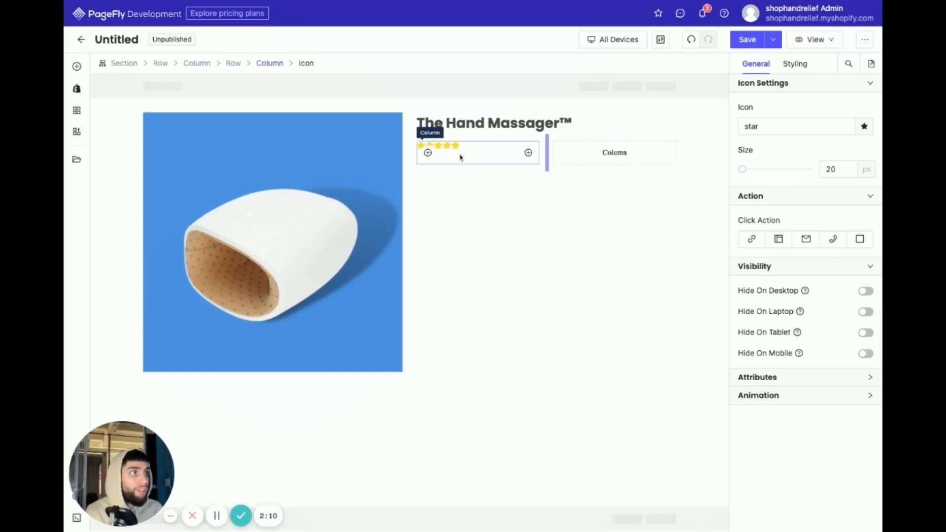
- Center the content position of the star row and narrow its star column to bring the second column closer to the stars
{"action": "left_click", "coordinate": [528, 139]}
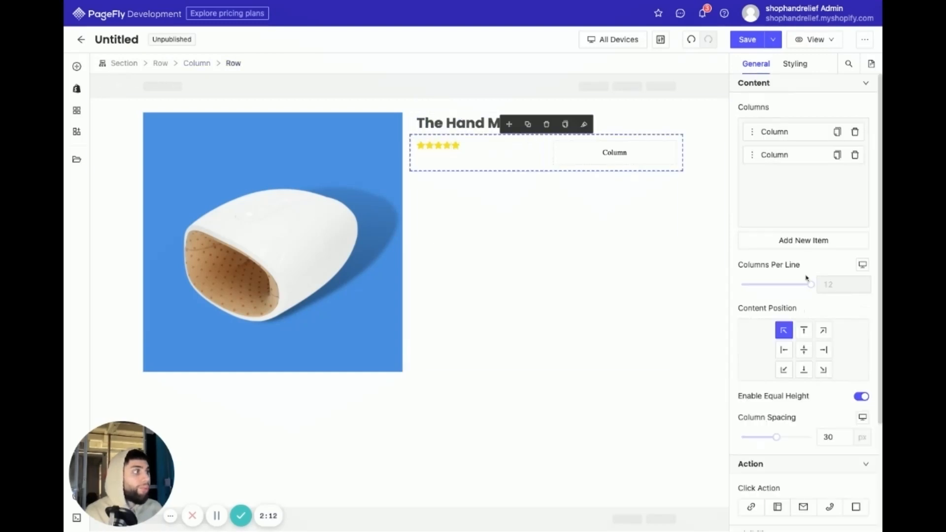
{"action": "left_click", "coordinate": [803, 350]}
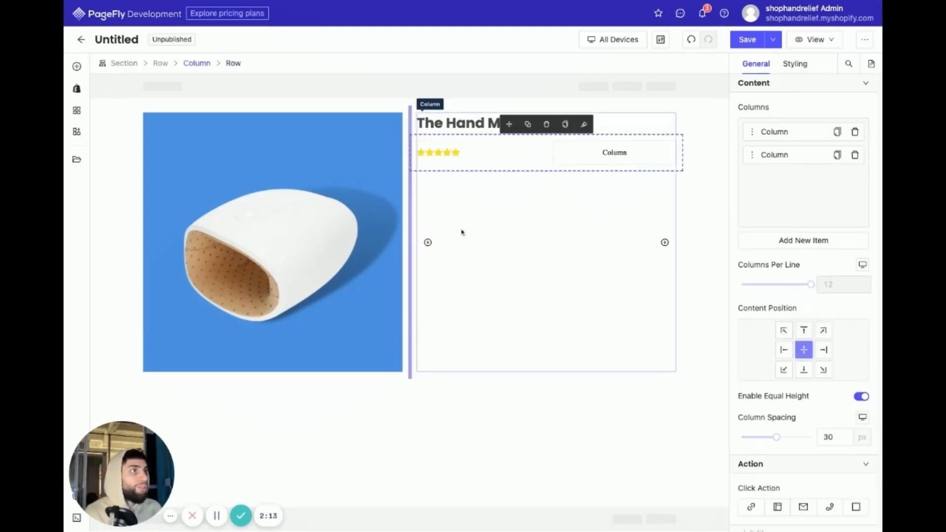
{"action": "left_click_drag", "start_coordinate": [547, 153], "coordinate": [480, 153]}
- Place a plain Heading element in the empty column beside the five stars
{"action": "left_click", "coordinate": [545, 156]}
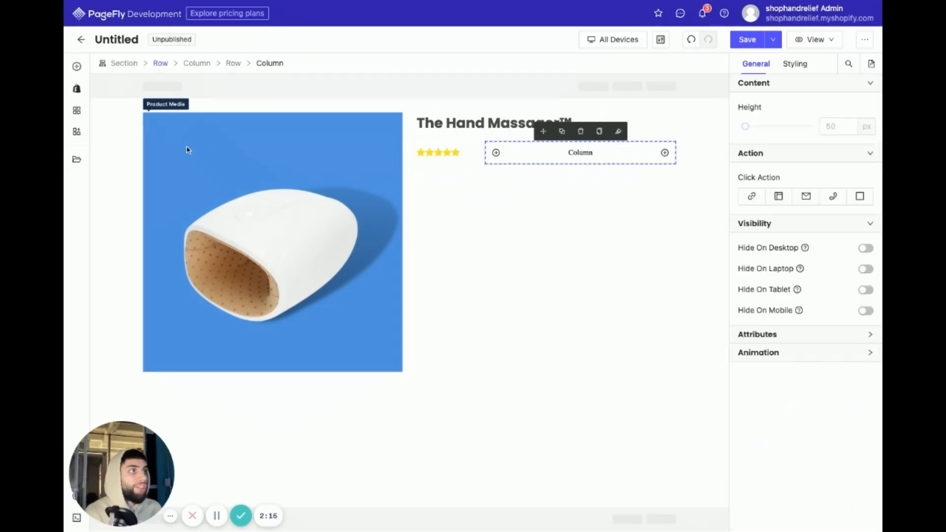
{"action": "left_click", "coordinate": [77, 66]}
{"action": "mouse_move", "coordinate": [125, 219]}
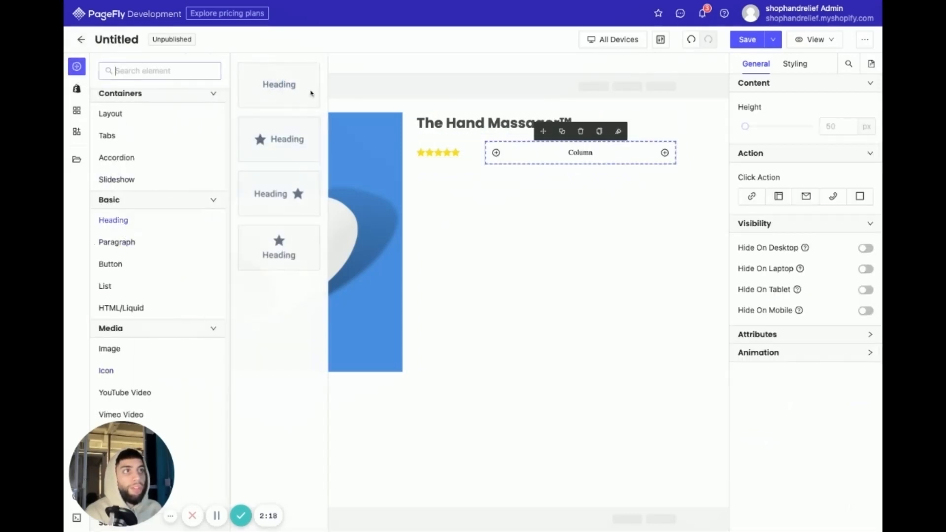
{"action": "left_click_drag", "start_coordinate": [293, 93], "coordinate": [580, 153]}
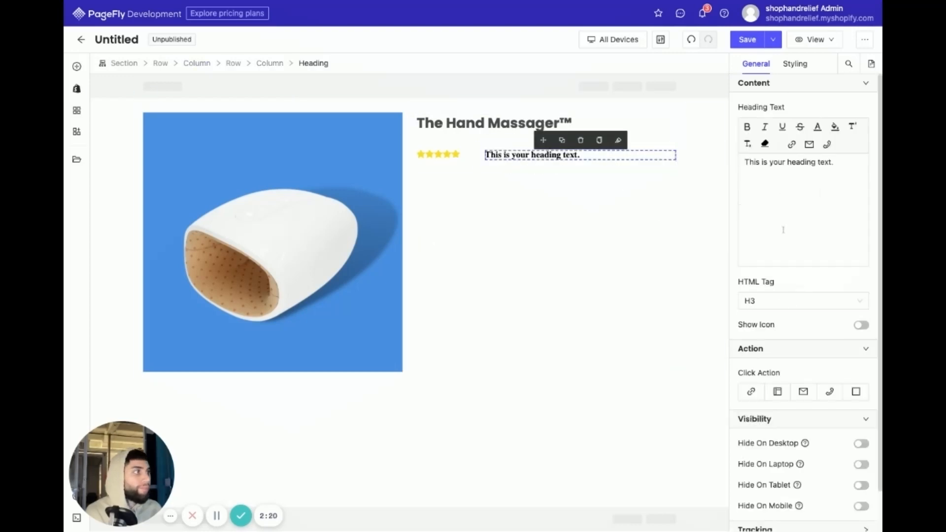
- Set the new heading's margins to 0 px on all sides and its font family to Poppins
{"action": "left_click", "coordinate": [795, 64]}
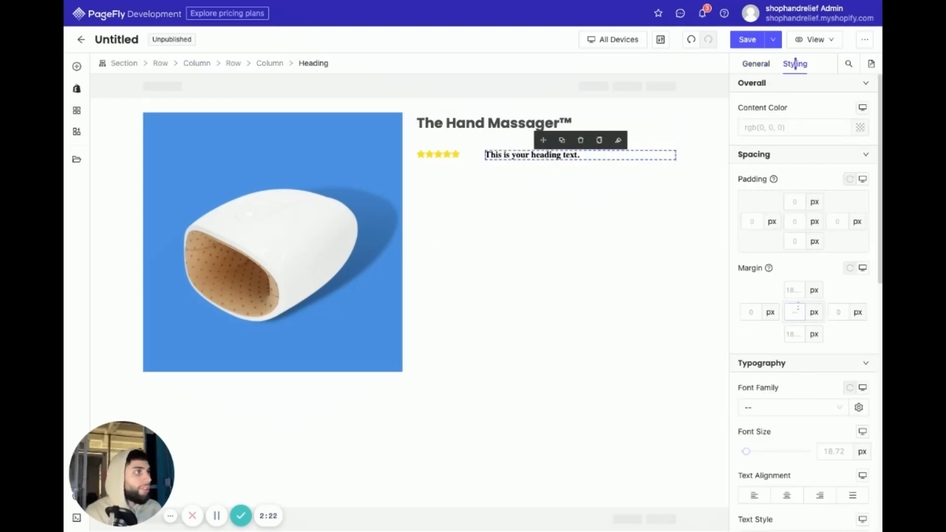
{"action": "type", "text": "0"}
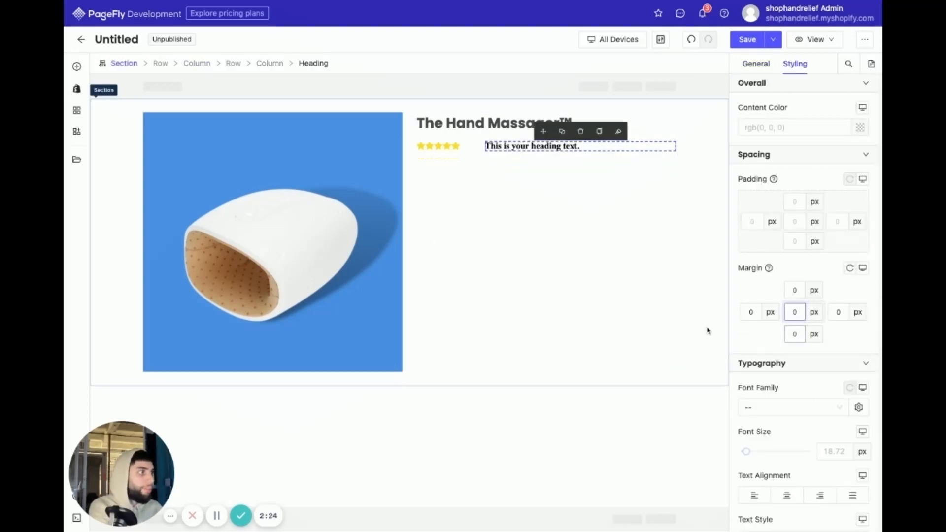
{"action": "left_click", "coordinate": [820, 411]}
{"action": "left_click", "coordinate": [785, 446]}
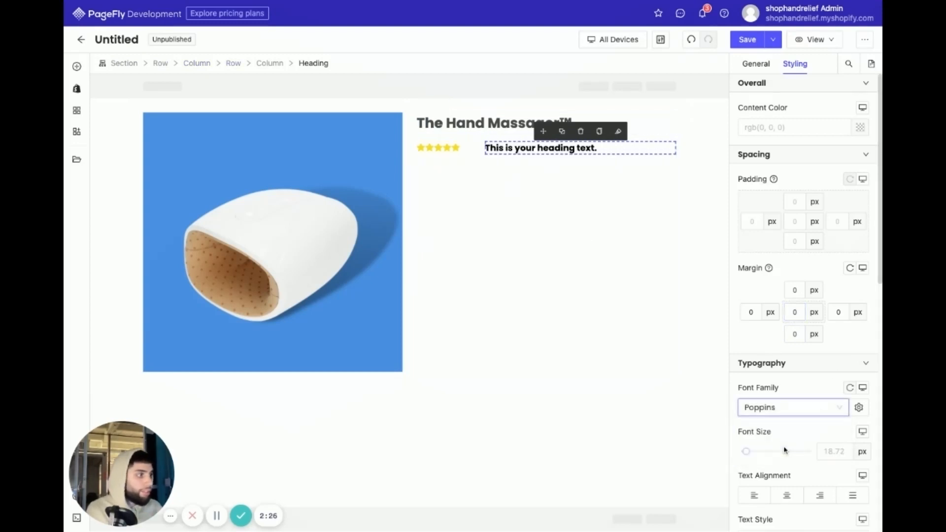
- Set the font weight of the heading beside the stars to Regular
{"action": "scroll", "coordinate": [783, 458], "scroll_direction": "down", "scroll_amount": 1}
{"action": "scroll", "coordinate": [786, 468], "scroll_direction": "down", "scroll_amount": 5}
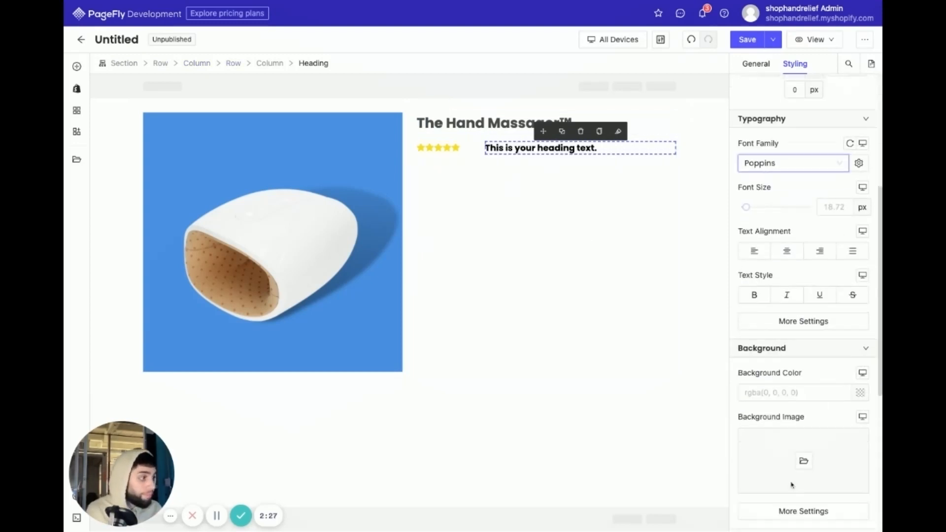
{"action": "left_click", "coordinate": [771, 326]}
{"action": "left_click", "coordinate": [634, 265]}
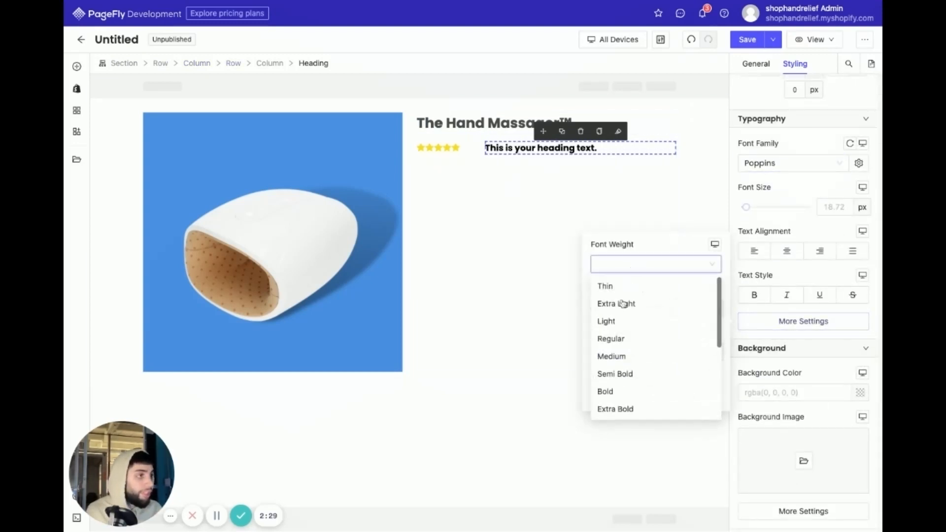
{"action": "left_click", "coordinate": [622, 338]}
- Replace the placeholder text of the heading beside the stars with "100+"
{"action": "triple_click", "coordinate": [520, 148]}
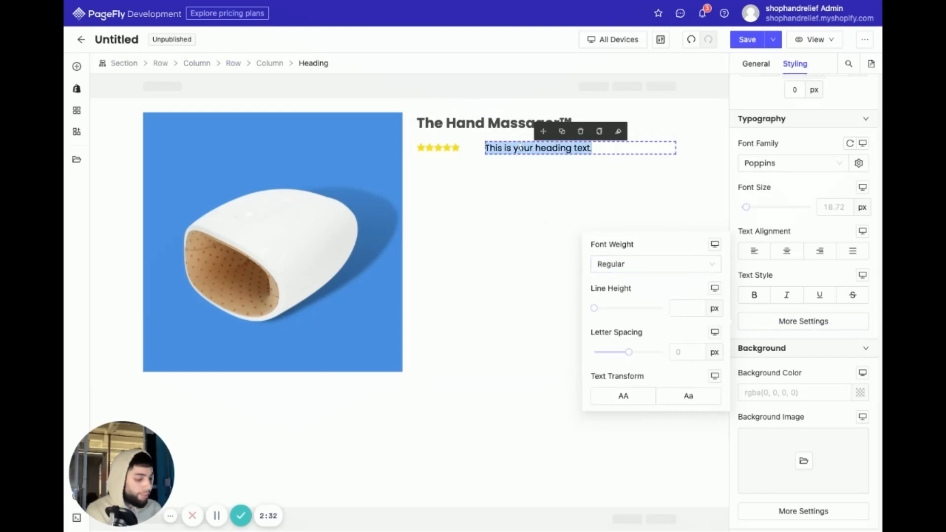
{"action": "type", "text": "100+"}
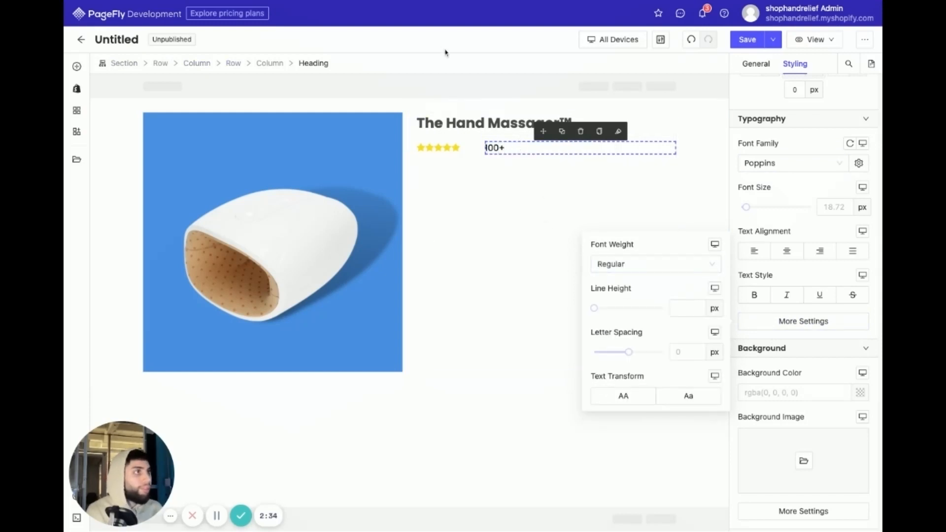
{"action": "left_click", "coordinate": [487, 163]}
- Set the rating row's column spacing to 0 px and resize the star column so all five stars fit on one line
{"action": "left_click_drag", "start_coordinate": [478, 148], "coordinate": [456, 154]}
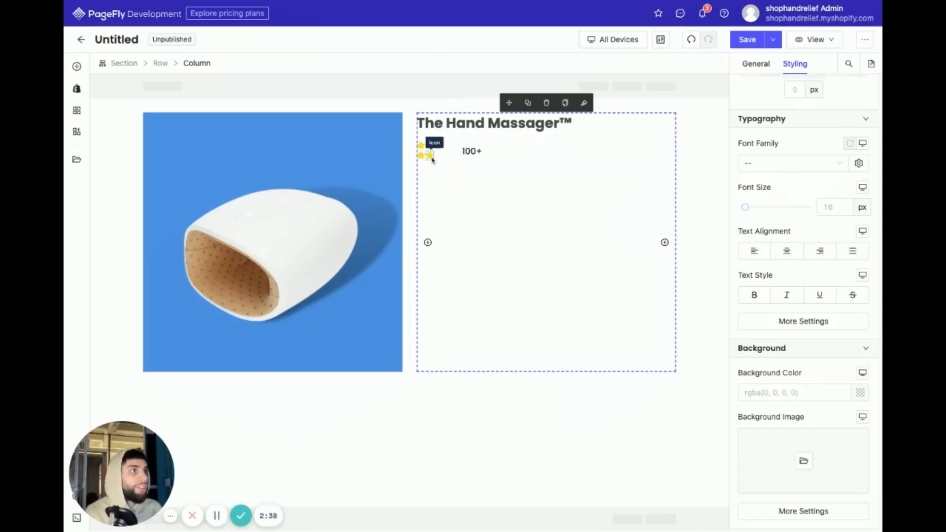
{"action": "left_click", "coordinate": [450, 140]}
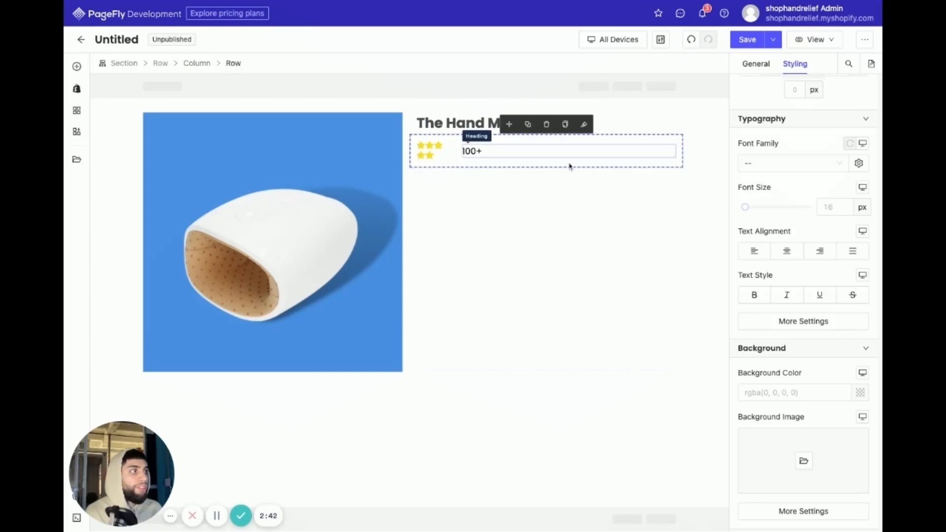
{"action": "left_click", "coordinate": [749, 65]}
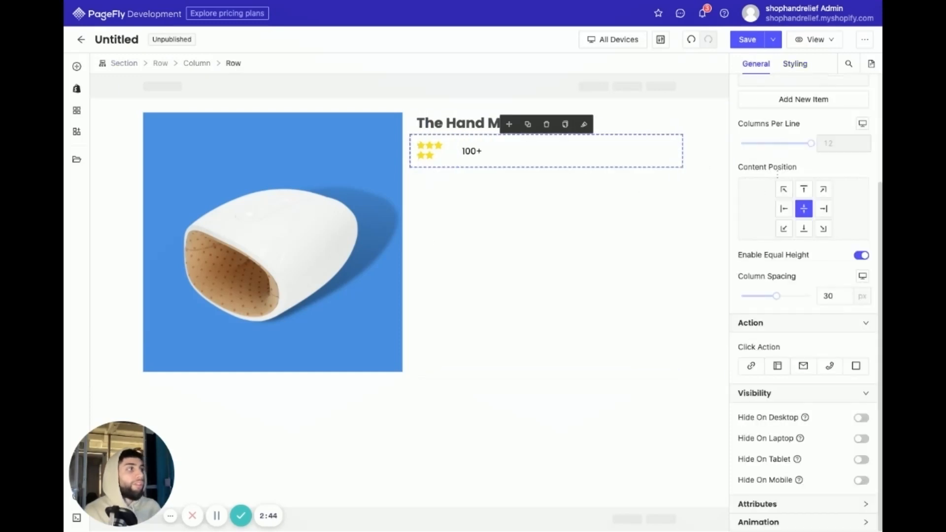
{"action": "left_click_drag", "start_coordinate": [776, 295], "coordinate": [740, 295]}
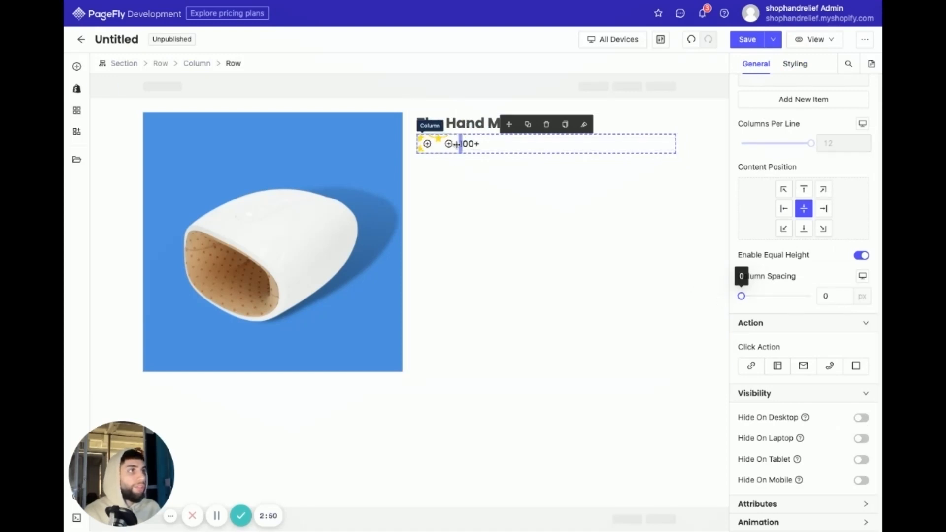
{"action": "left_click_drag", "start_coordinate": [460, 143], "coordinate": [482, 142]}
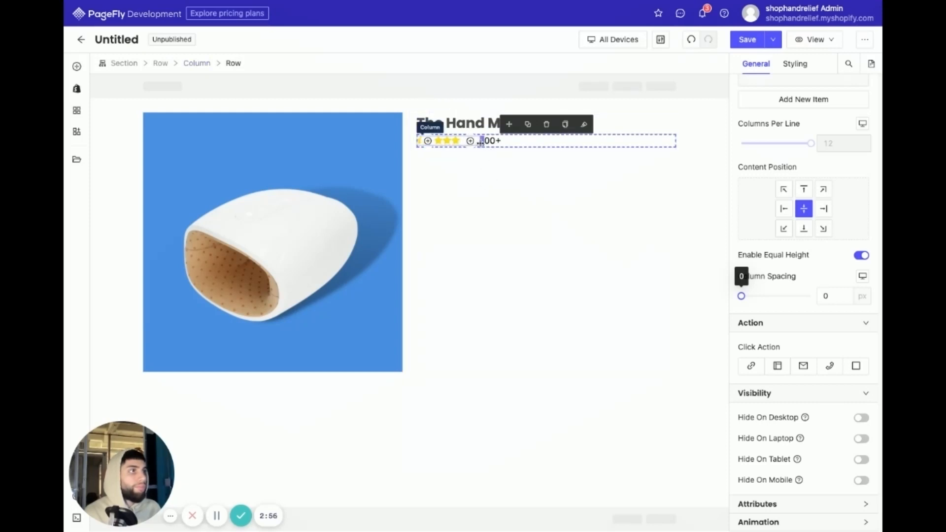
{"action": "left_click", "coordinate": [477, 205]}
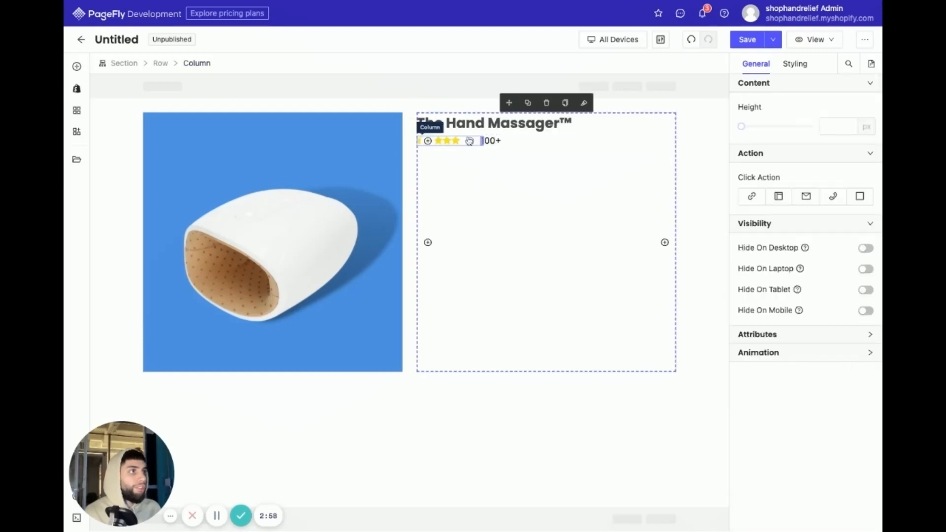
- Set the left margin of the "100+" heading to -40 px to pull it closer to the stars
{"action": "left_click", "coordinate": [491, 141]}
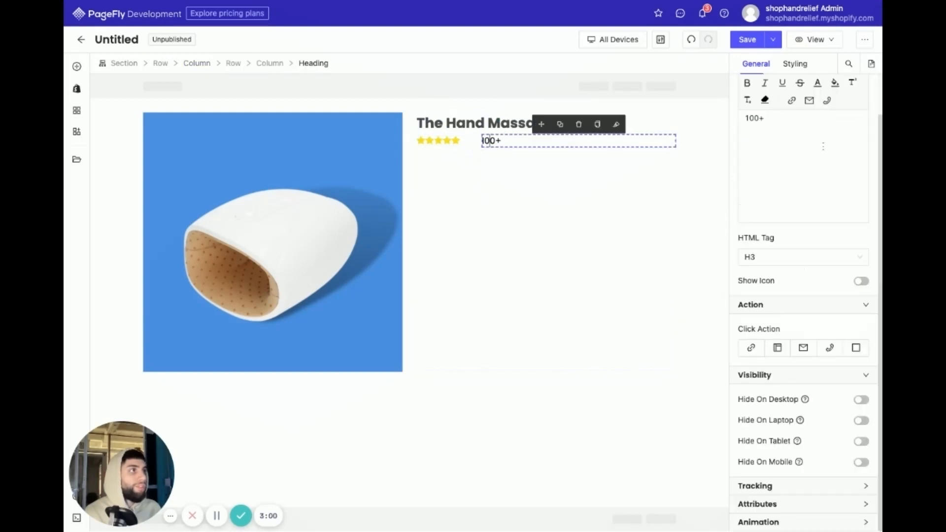
{"action": "left_click", "coordinate": [795, 64]}
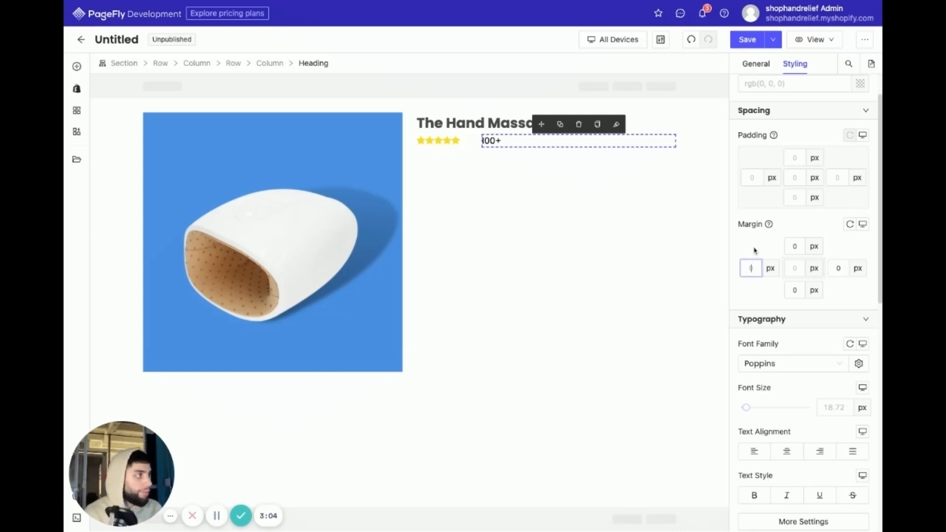
{"action": "type", "text": "-"}
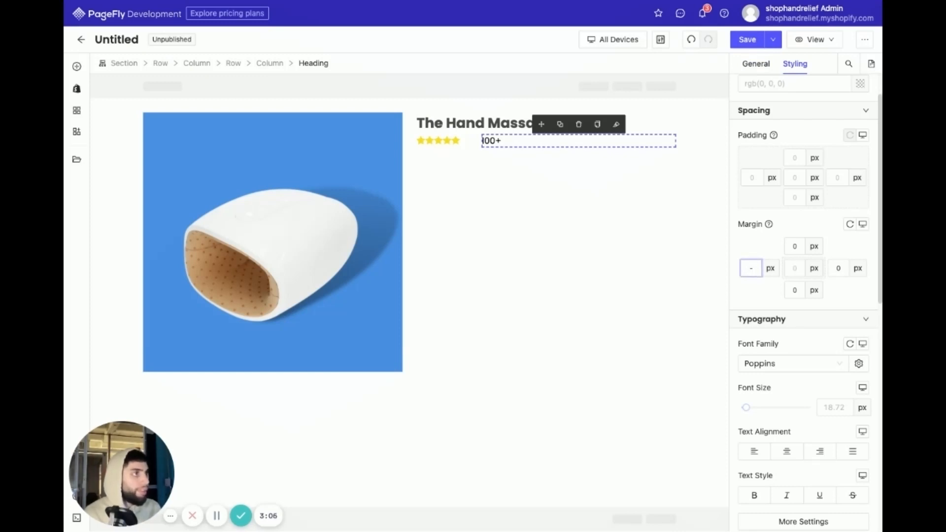
{"action": "type", "text": "20"}
{"action": "key", "text": "BackSpace"}
{"action": "key", "text": "BackSpace"}
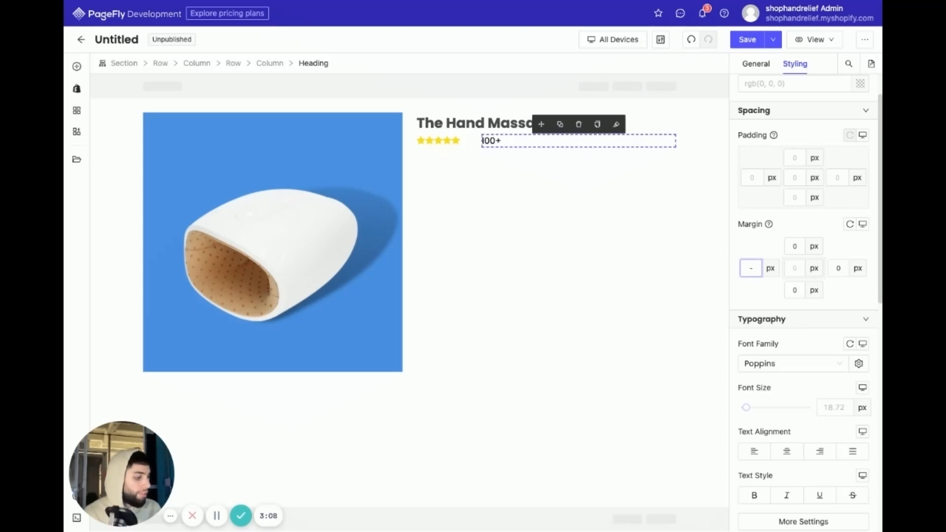
{"action": "type", "text": "40"}
{"action": "left_click", "coordinate": [596, 251]}
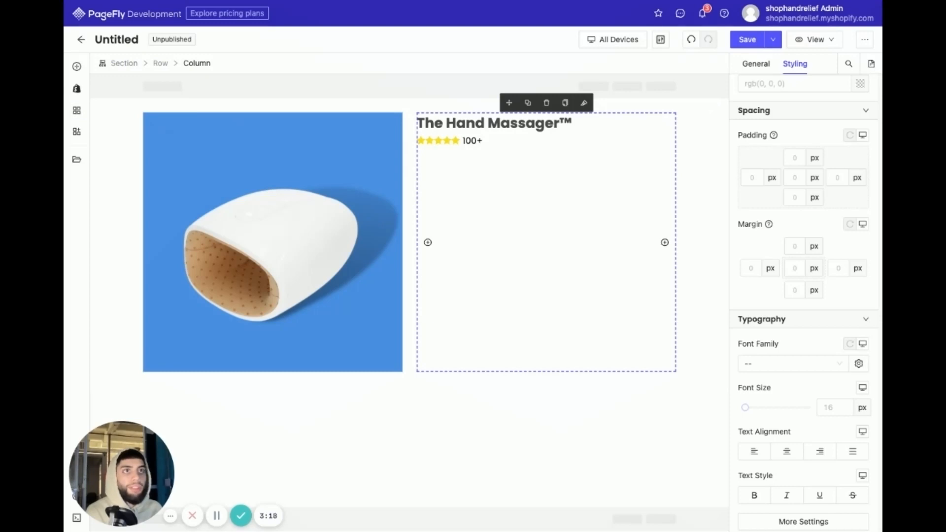
- Add a plain line Divider element directly below the star rating row
{"action": "left_click", "coordinate": [76, 66]}
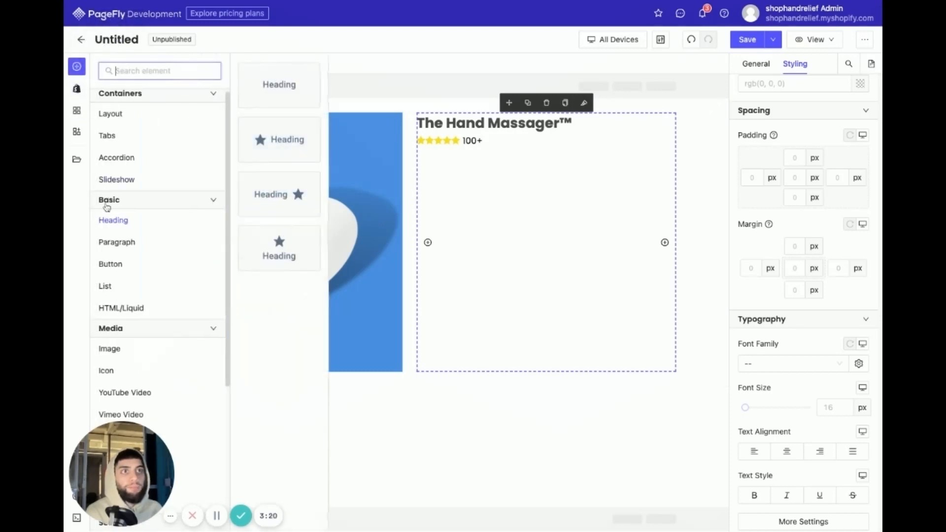
{"action": "scroll", "coordinate": [143, 335], "scroll_direction": "down", "scroll_amount": 3}
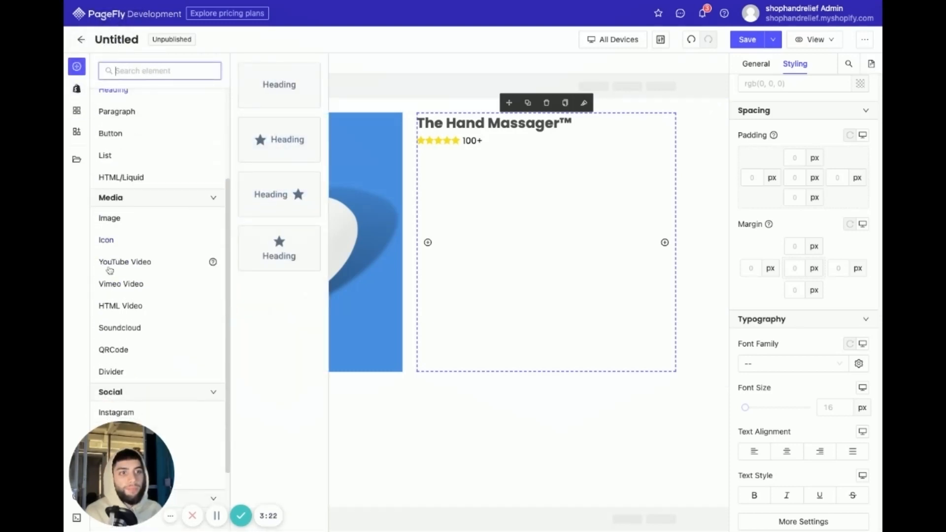
{"action": "left_click", "coordinate": [127, 374]}
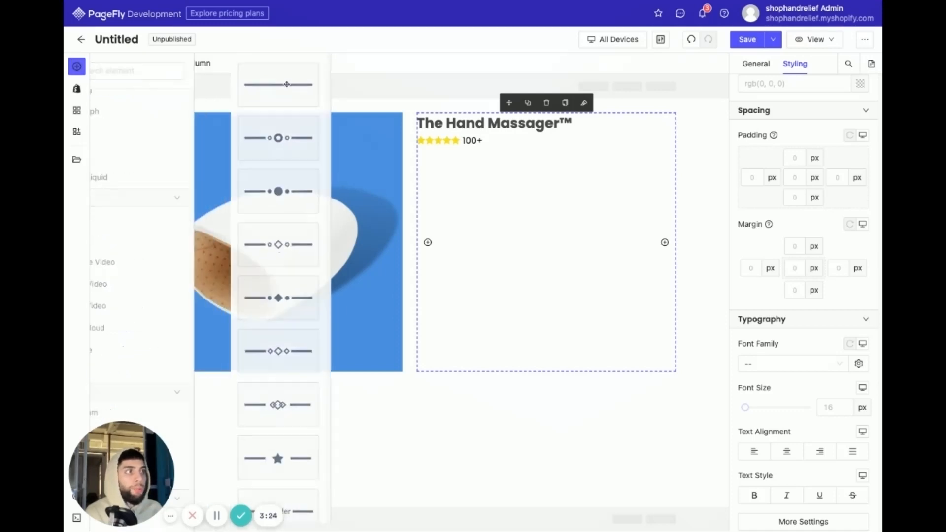
{"action": "left_click_drag", "start_coordinate": [286, 84], "coordinate": [472, 244]}
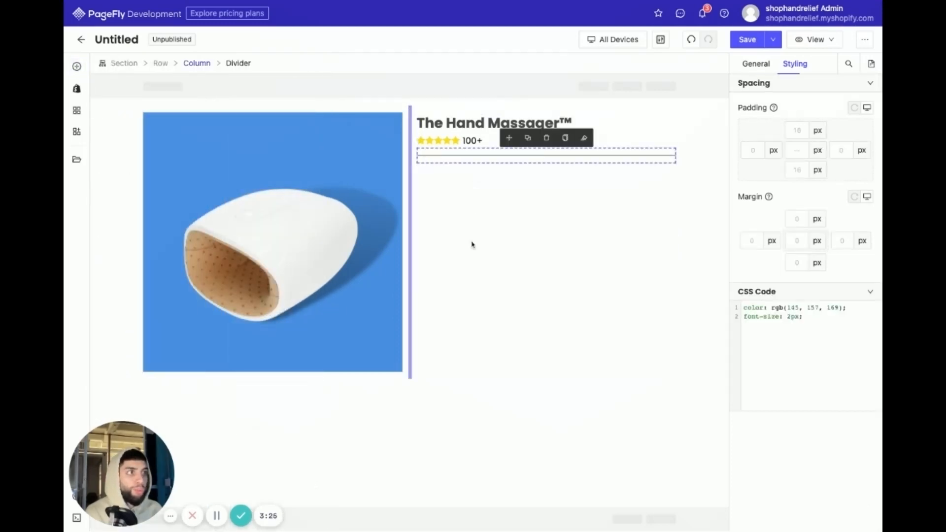
- Add a regular Product Price element directly below the divider
{"action": "left_click", "coordinate": [527, 416]}
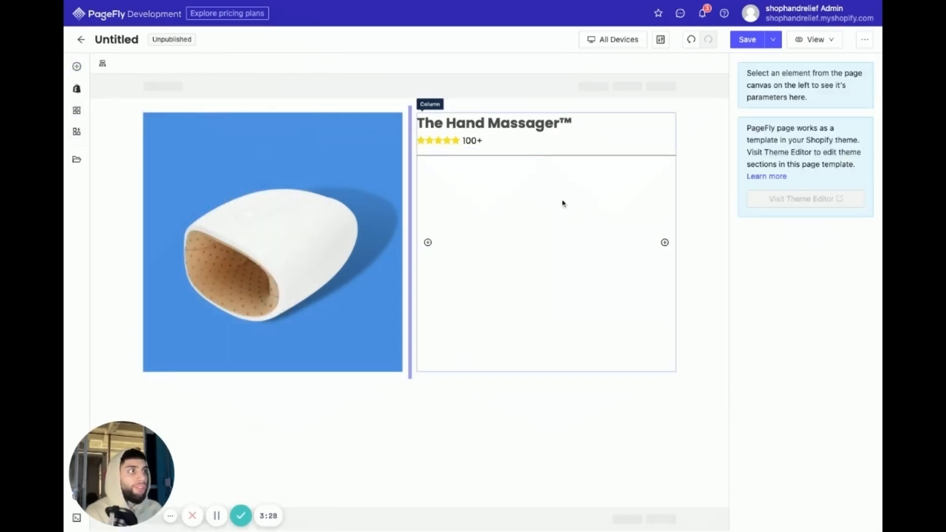
{"action": "left_click", "coordinate": [74, 93]}
{"action": "mouse_move", "coordinate": [148, 228]}
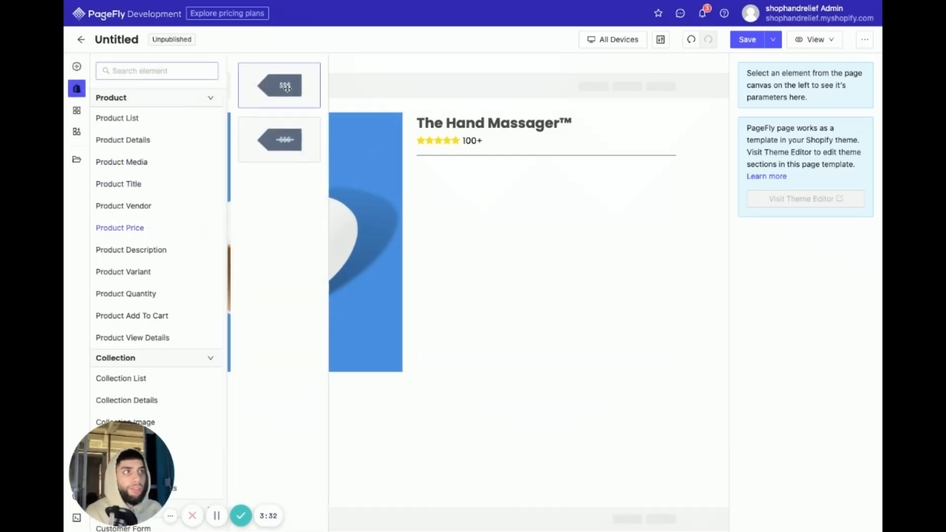
{"action": "left_click_drag", "start_coordinate": [287, 88], "coordinate": [484, 205]}
- Set the price element's product source to Custom Product and assign The Hand Massager™ to it
{"action": "left_click", "coordinate": [805, 126]}
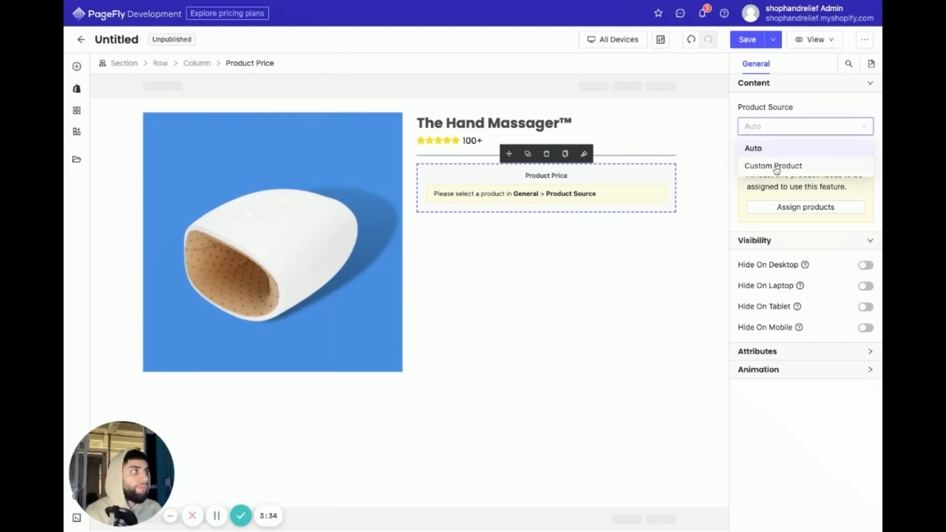
{"action": "left_click", "coordinate": [776, 167]}
{"action": "left_click", "coordinate": [843, 170]}
{"action": "left_click", "coordinate": [392, 141]}
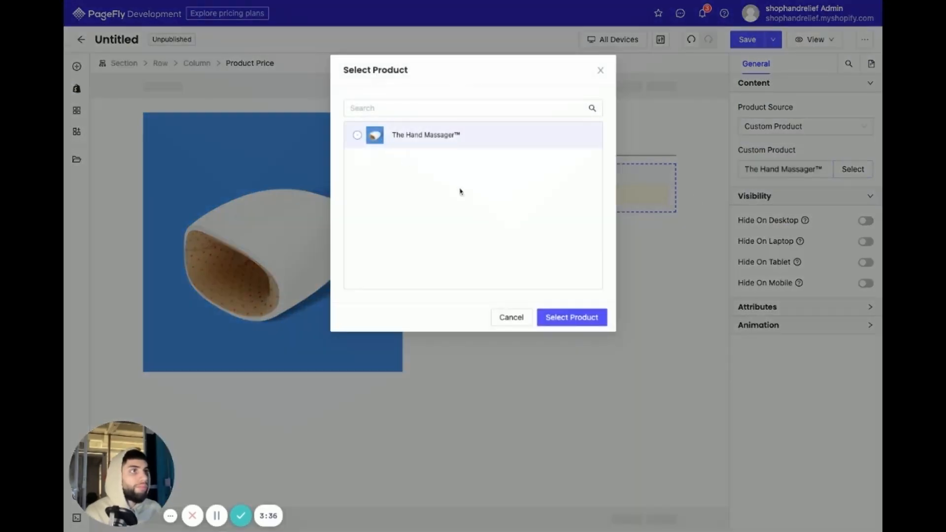
{"action": "left_click", "coordinate": [569, 316]}
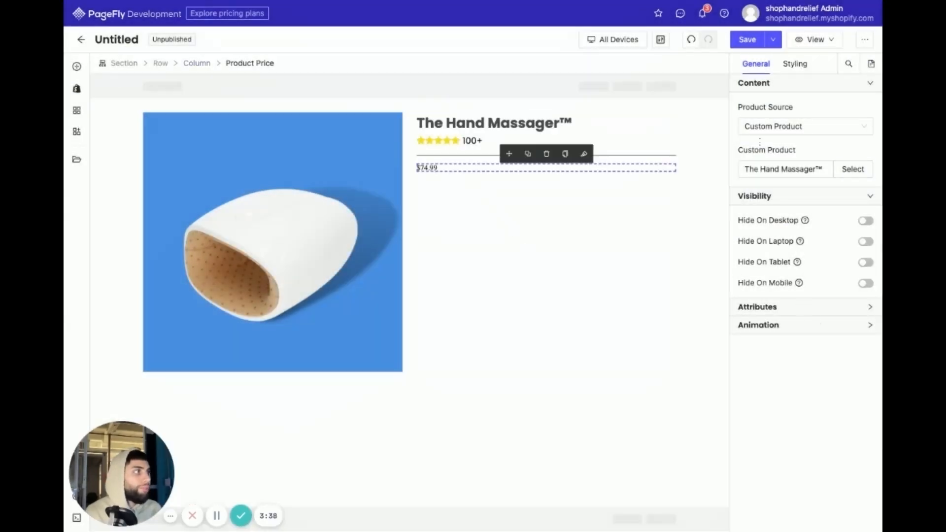
- Copy the product title's styles and apply them to the product price
{"action": "left_click", "coordinate": [561, 122]}
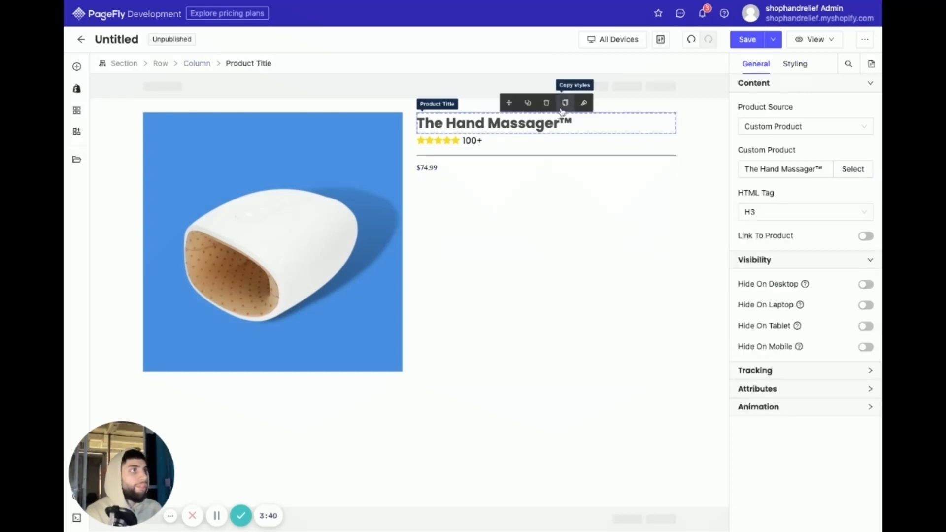
{"action": "left_click", "coordinate": [565, 103]}
{"action": "left_click", "coordinate": [419, 172]}
{"action": "left_click", "coordinate": [584, 154]}
{"action": "left_click", "coordinate": [454, 212]}
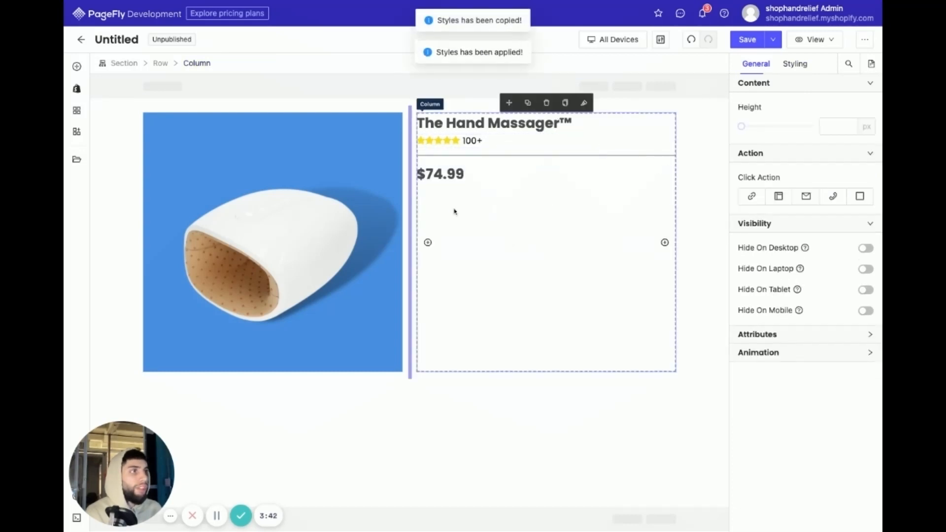
- Set the product price's font size to 24 px
{"action": "left_click", "coordinate": [791, 66]}
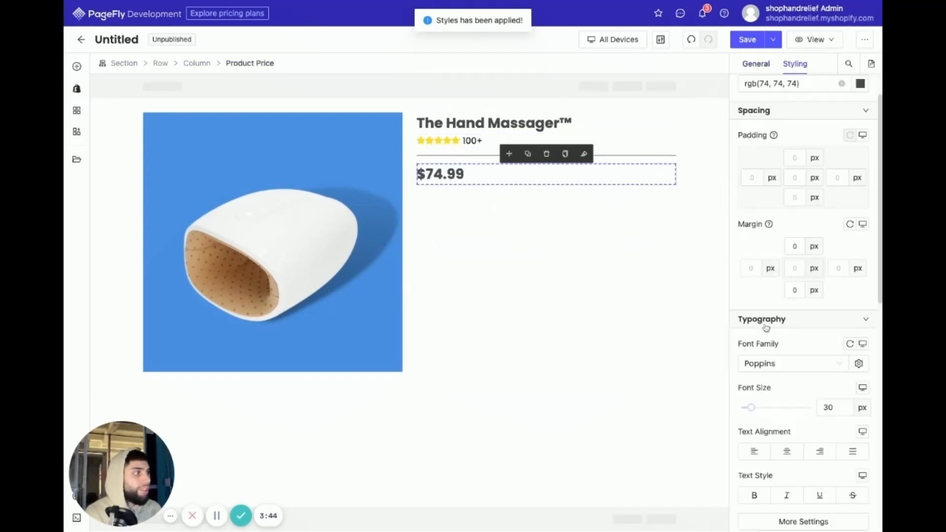
{"action": "double_click", "coordinate": [827, 407]}
{"action": "type", "text": "25"}
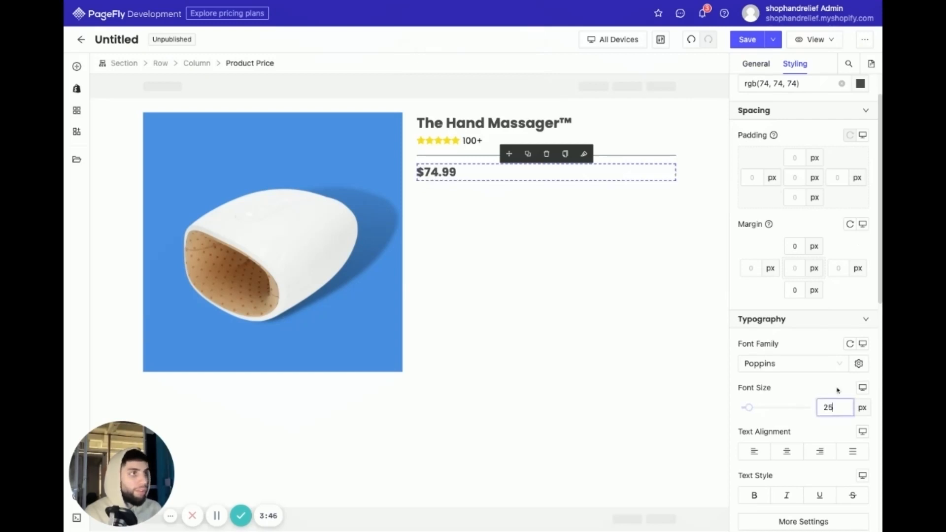
{"action": "key", "text": "BackSpace"}
{"action": "type", "text": "2"}
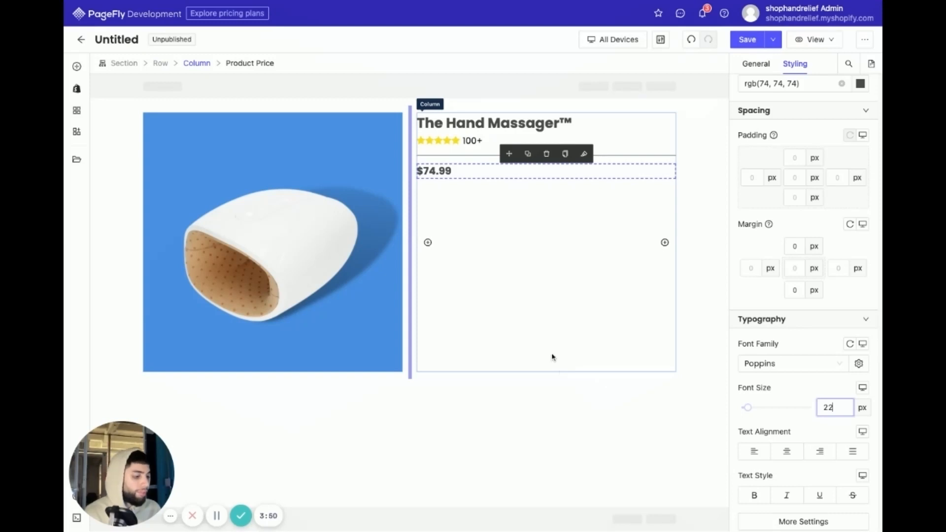
{"action": "key", "text": "BackSpace"}
{"action": "type", "text": "4"}
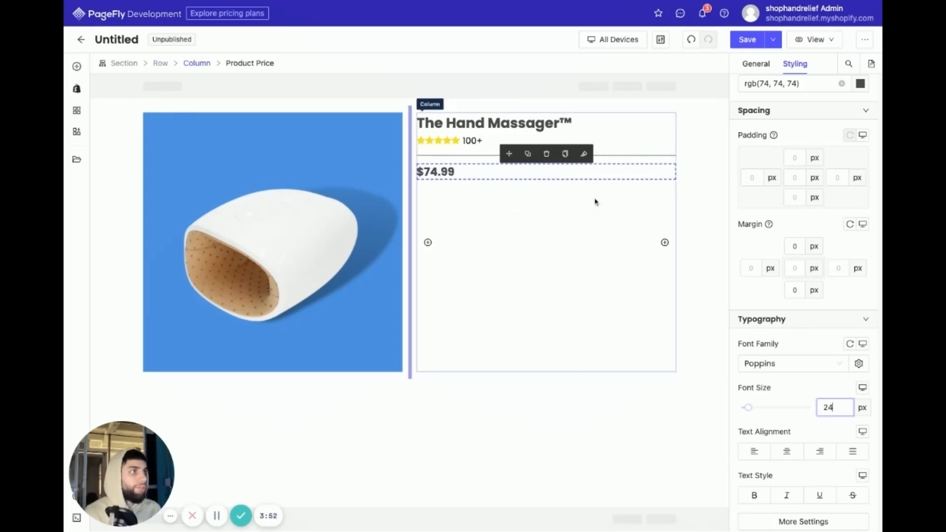
- Set the divider's bottom padding to 10 px to bring the price closer to the line
{"action": "left_click", "coordinate": [456, 156]}
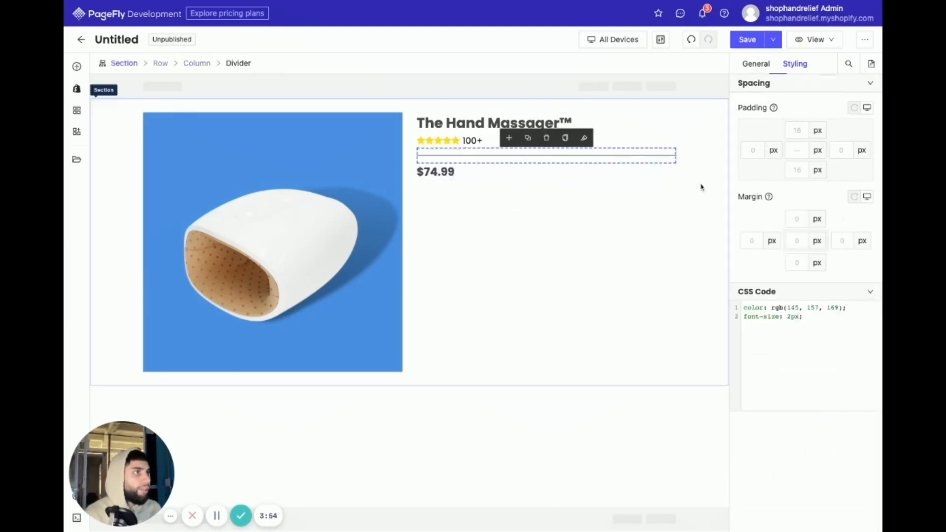
{"action": "left_click", "coordinate": [522, 231]}
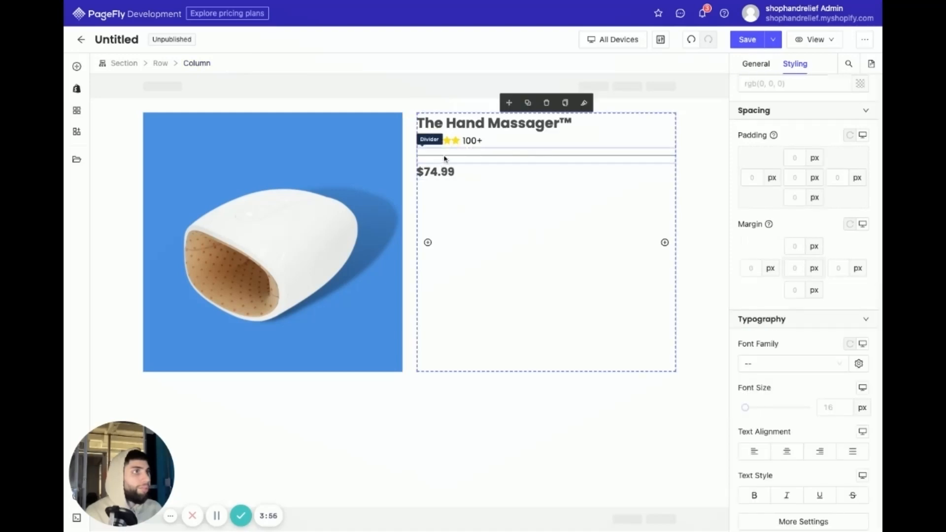
{"action": "left_click", "coordinate": [479, 156]}
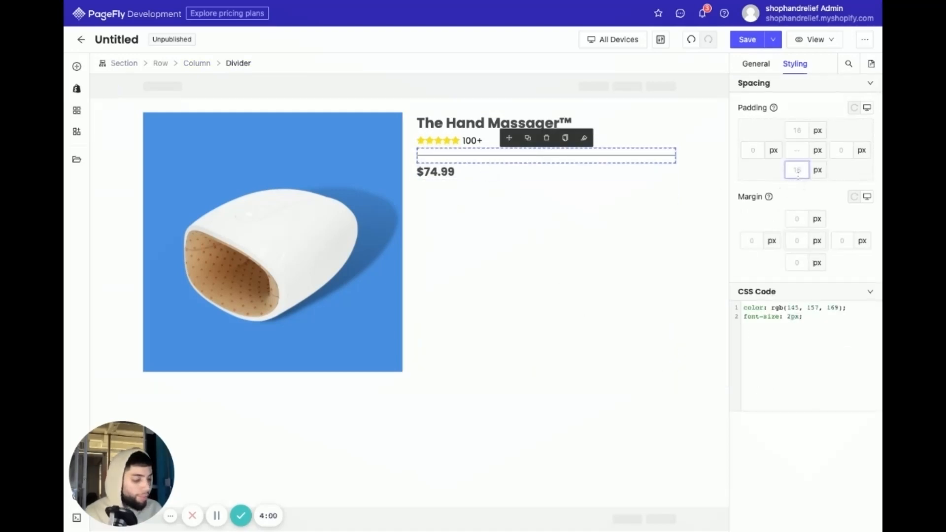
{"action": "type", "text": "10"}
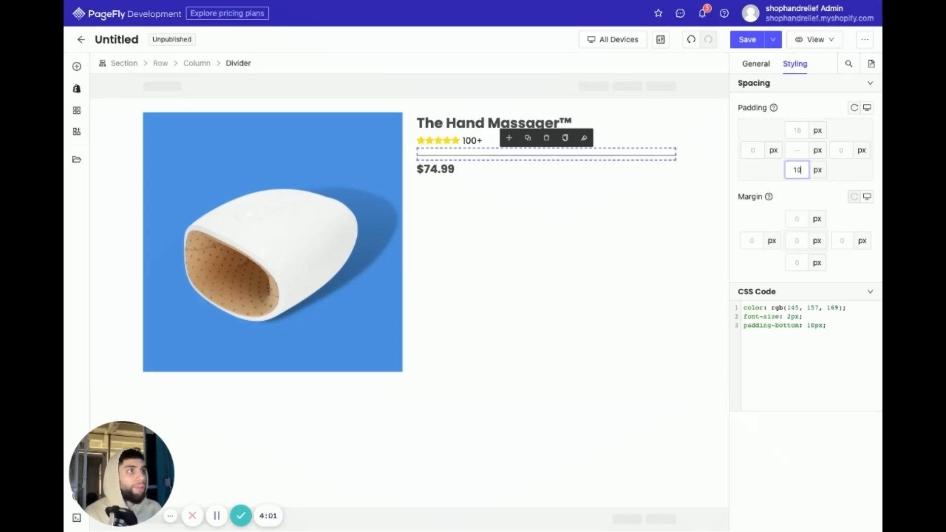
{"action": "left_click", "coordinate": [704, 130]}
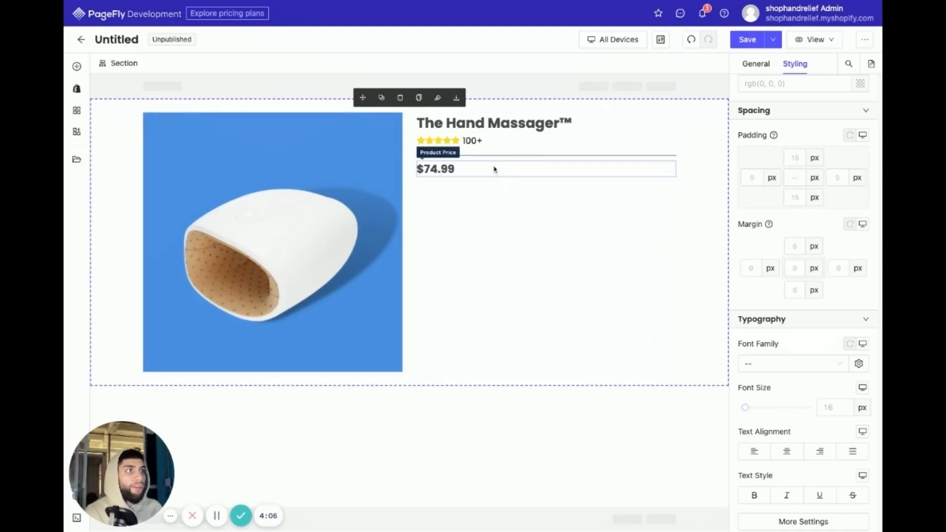
- Add a two-column layout below the price and move the product price into its first column
{"action": "left_click", "coordinate": [76, 66]}
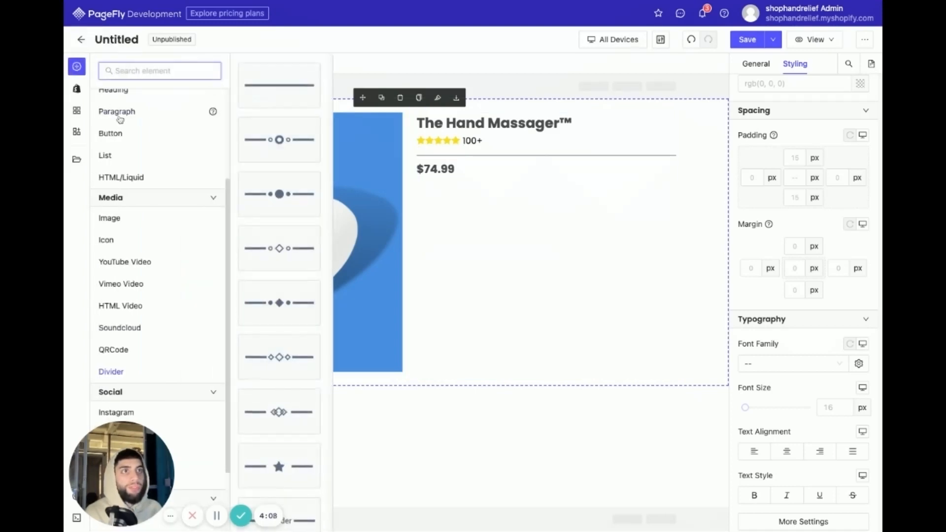
{"action": "scroll", "coordinate": [148, 113], "scroll_direction": "up", "scroll_amount": 3}
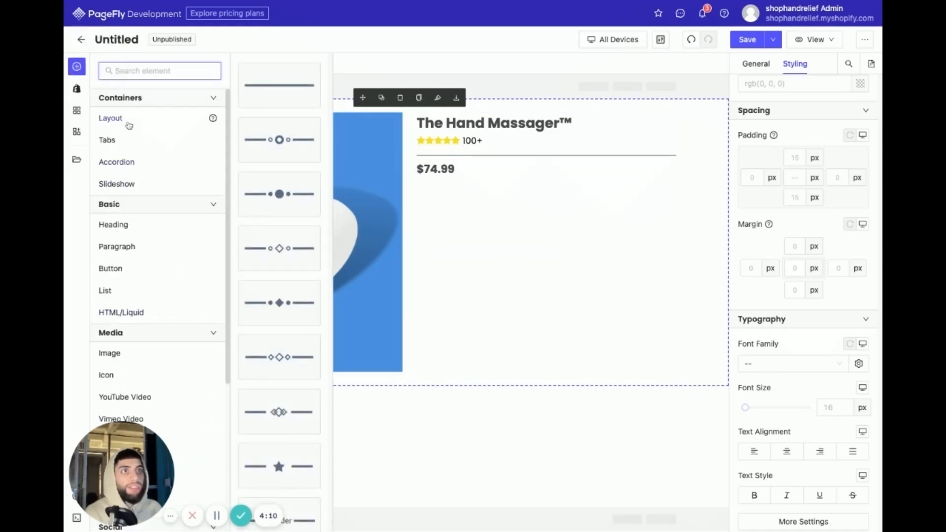
{"action": "mouse_move", "coordinate": [128, 124]}
{"action": "left_click_drag", "start_coordinate": [257, 126], "coordinate": [524, 270]}
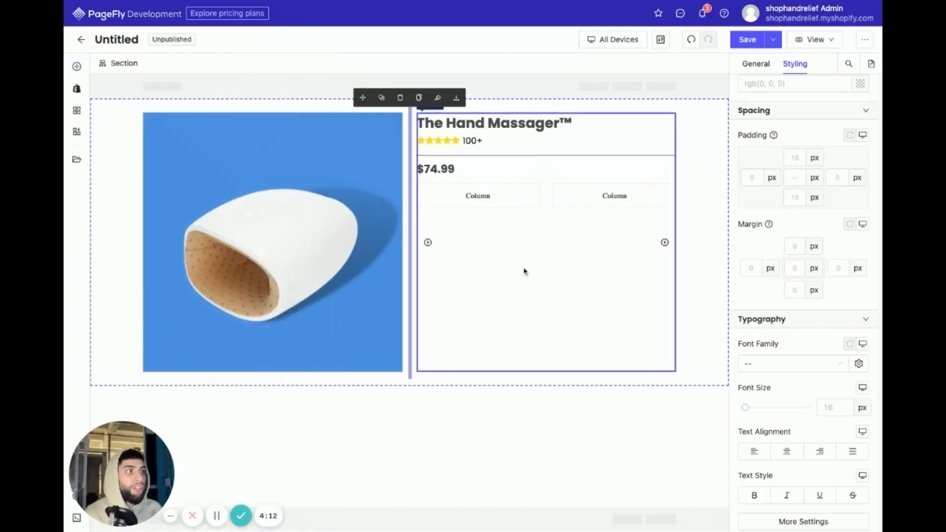
{"action": "left_click_drag", "start_coordinate": [449, 171], "coordinate": [463, 196]}
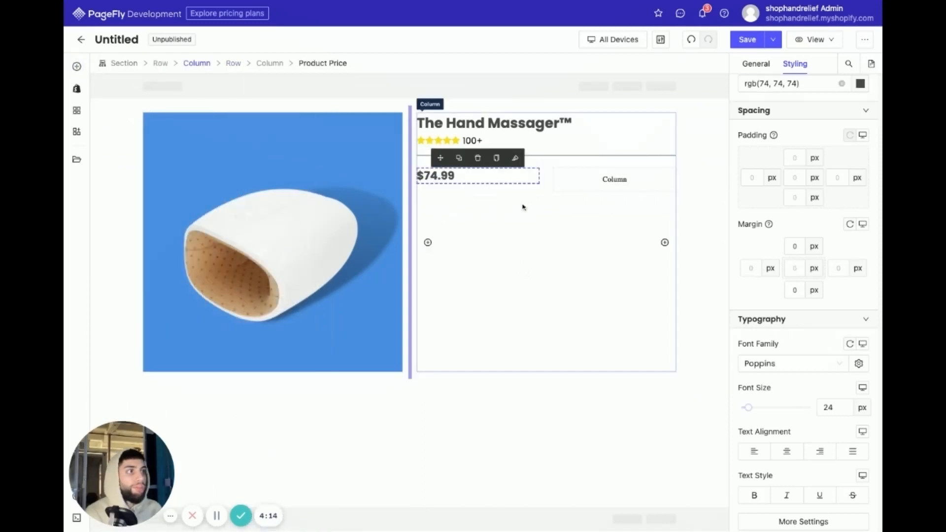
- Add a Product Quantity element in the single-field style to the empty column beside the price
{"action": "left_click", "coordinate": [575, 188]}
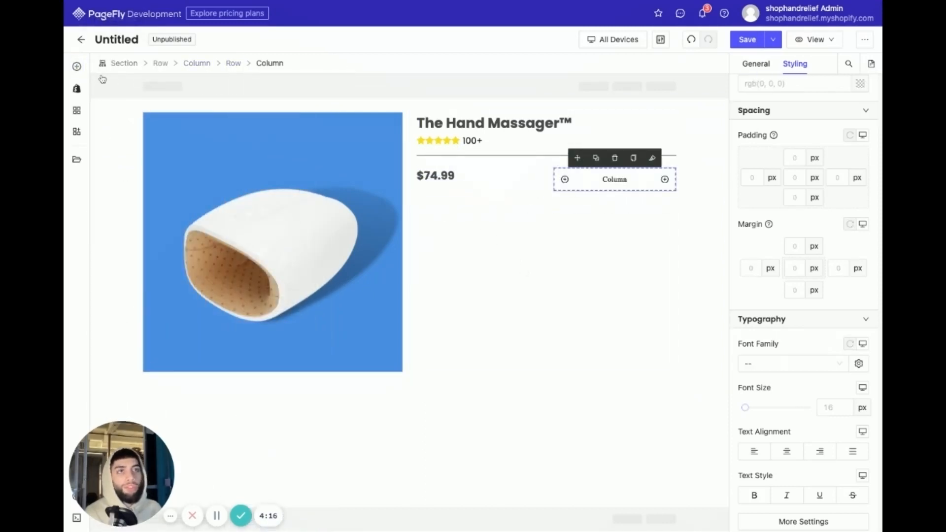
{"action": "left_click", "coordinate": [77, 89]}
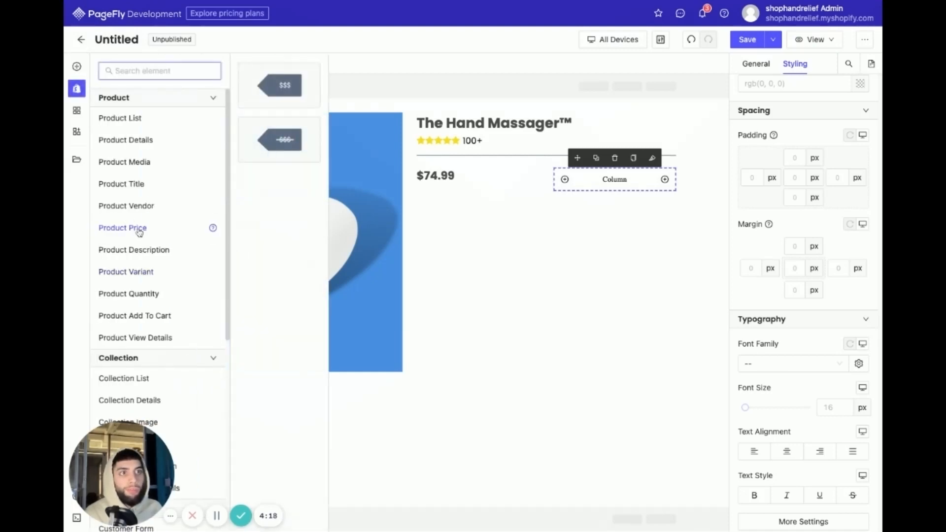
{"action": "mouse_move", "coordinate": [156, 295]}
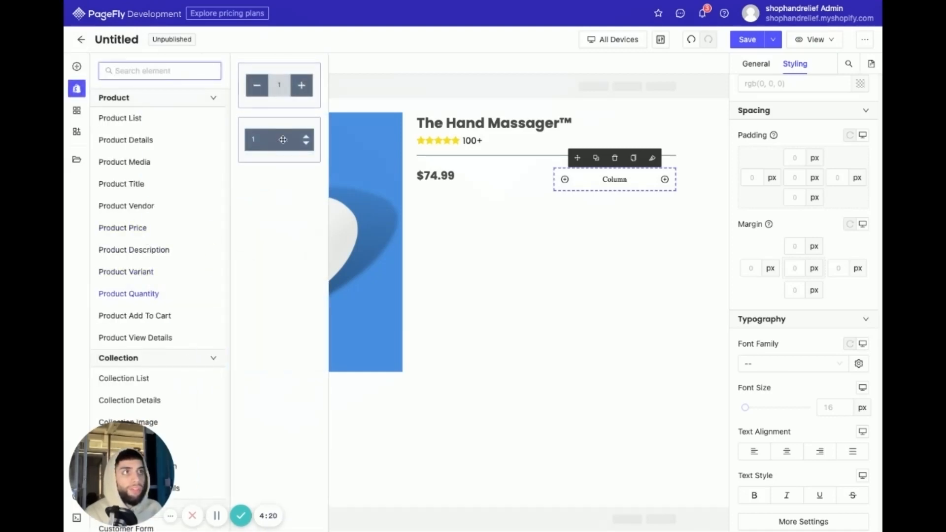
{"action": "left_click_drag", "start_coordinate": [283, 140], "coordinate": [593, 201]}
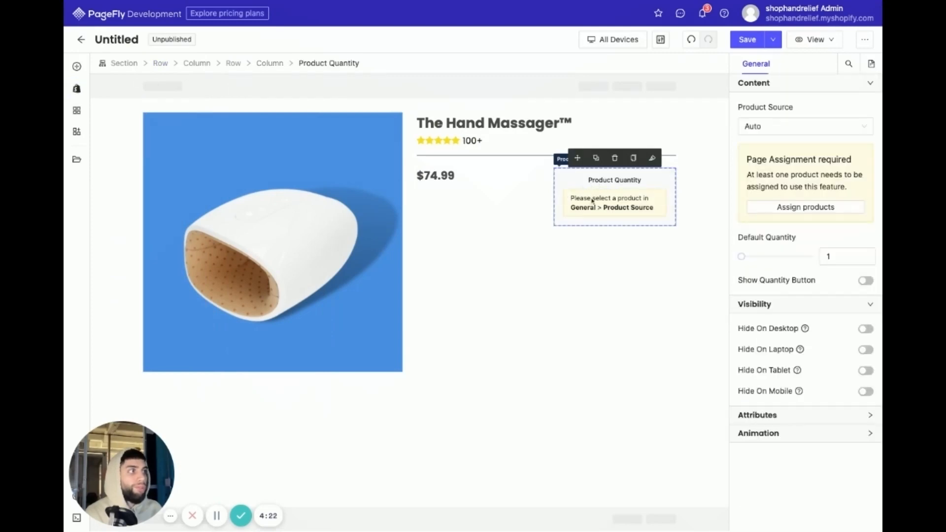
- Set the quantity element's product source to Custom Product and assign The Hand Massager™ to it
{"action": "left_click", "coordinate": [799, 127]}
{"action": "left_click", "coordinate": [792, 162]}
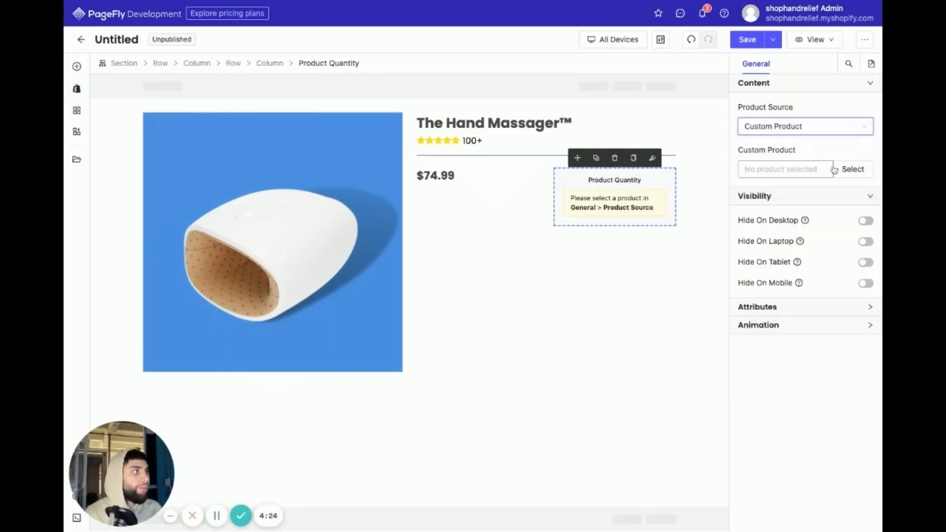
{"action": "left_click", "coordinate": [850, 169]}
{"action": "left_click", "coordinate": [443, 133]}
{"action": "left_click", "coordinate": [572, 318]}
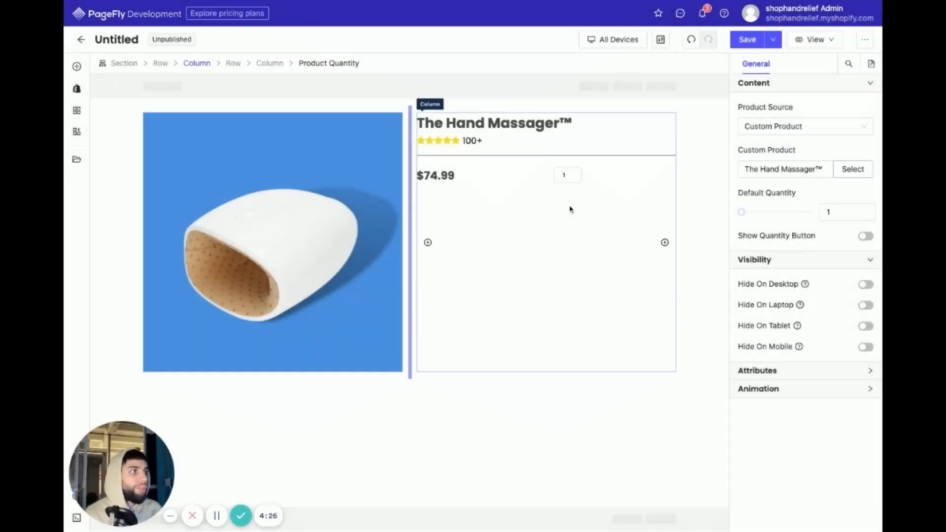
- Narrow the price column so the quantity field sits right beside the price, and undo the accidental extra column
{"action": "left_click_drag", "start_coordinate": [549, 186], "coordinate": [458, 178]}
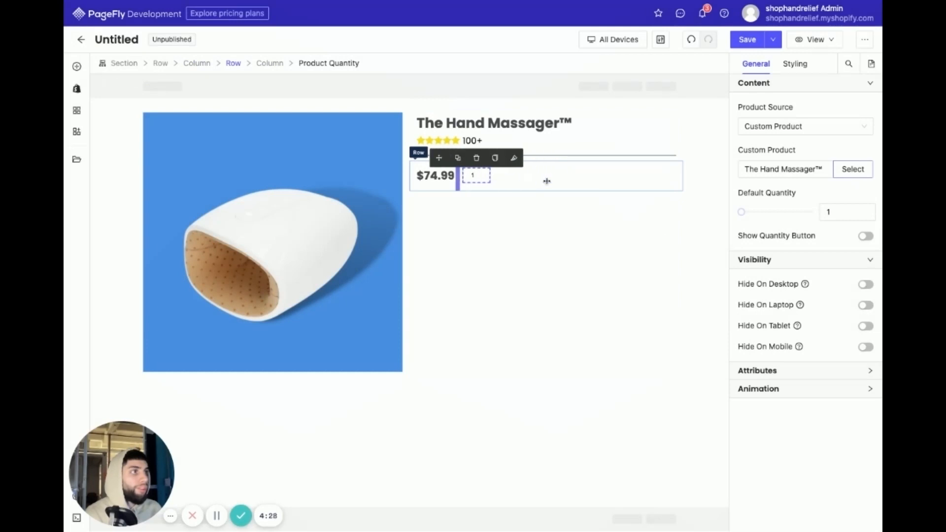
{"action": "left_click", "coordinate": [498, 245]}
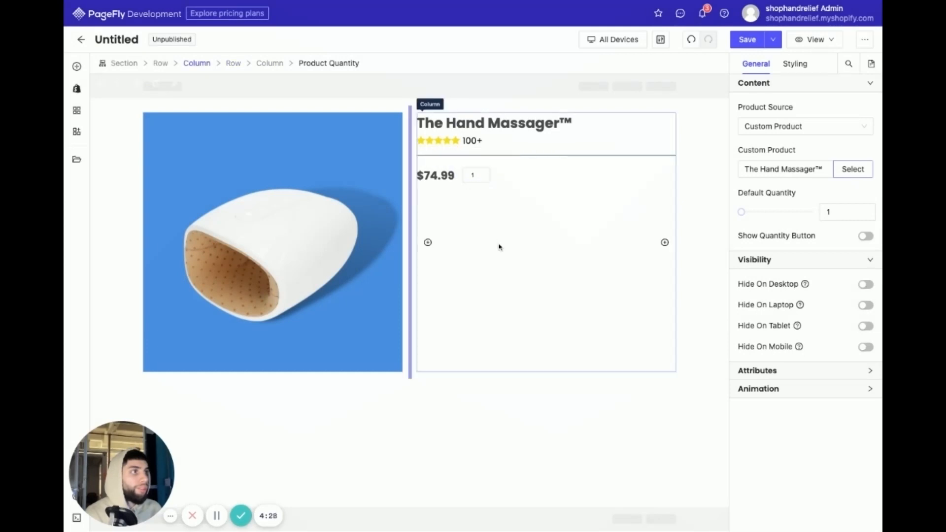
{"action": "left_click", "coordinate": [473, 182]}
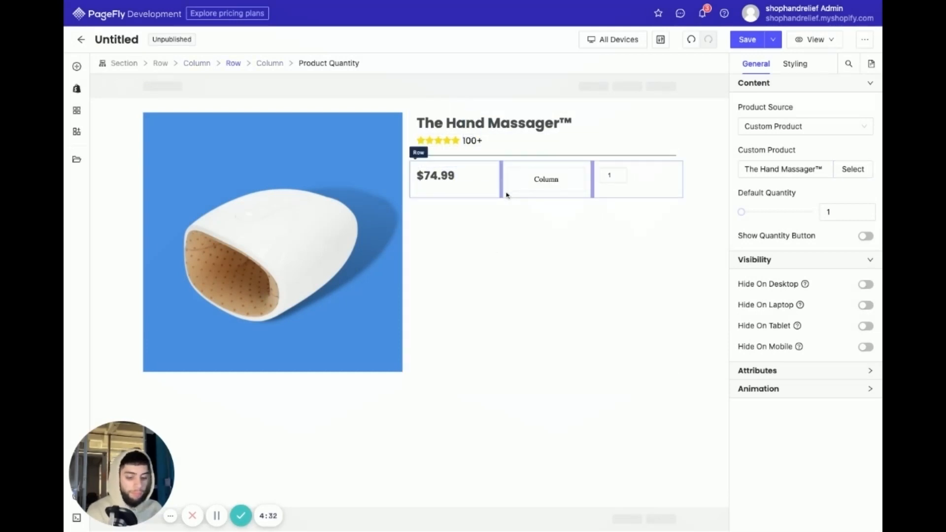
{"action": "key", "text": "ctrl+z"}
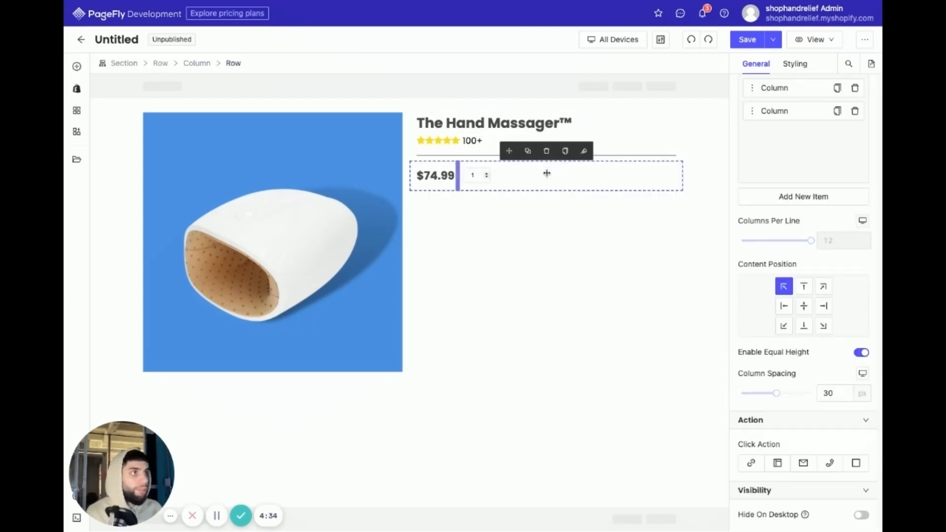
- Set the font family of the quantity field to Poppins
{"action": "left_click", "coordinate": [474, 175]}
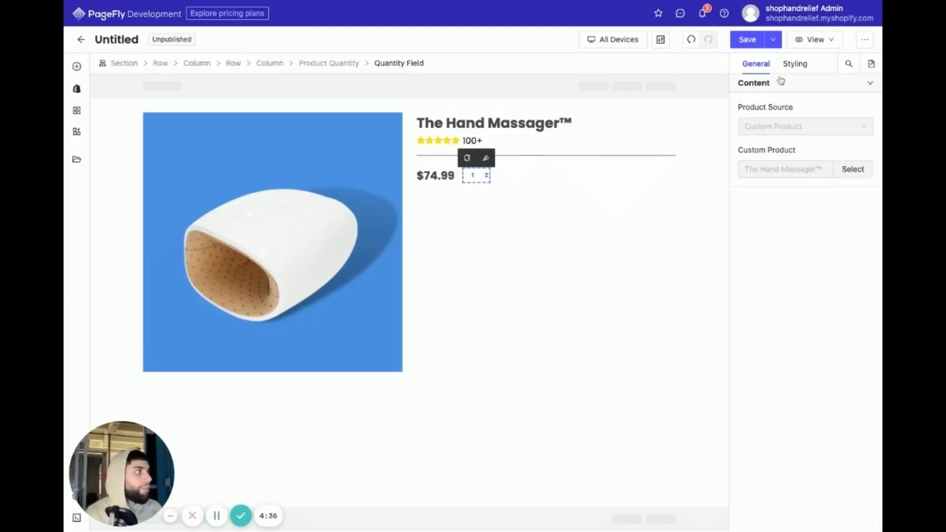
{"action": "left_click", "coordinate": [794, 64]}
{"action": "left_click", "coordinate": [801, 365]}
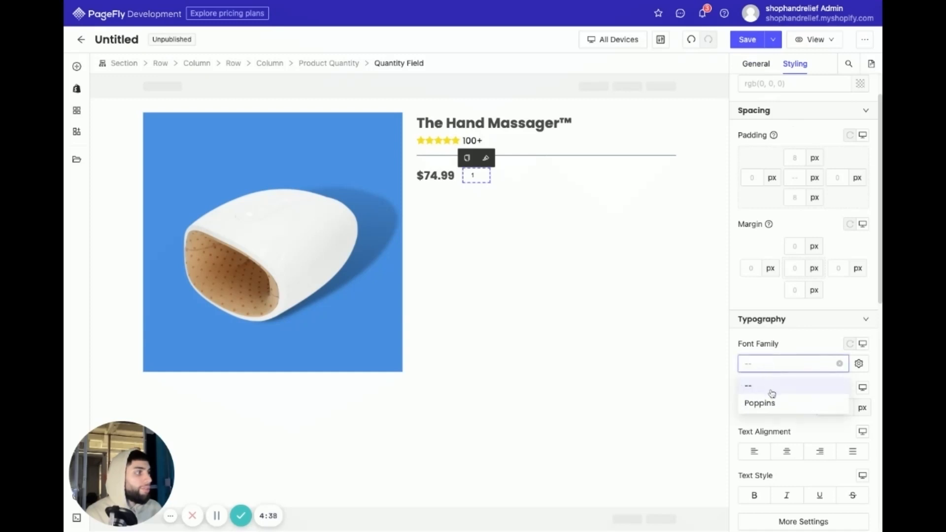
{"action": "left_click", "coordinate": [772, 407]}
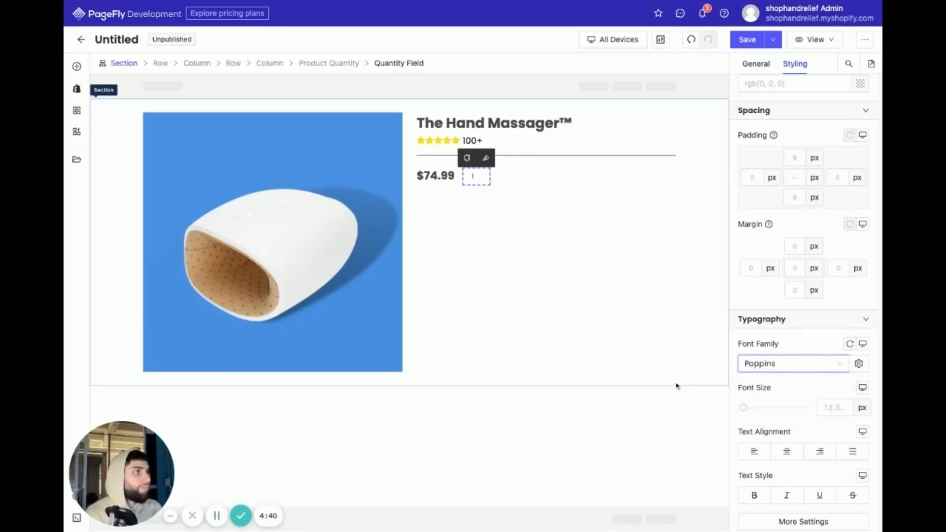
{"action": "left_click", "coordinate": [675, 384]}
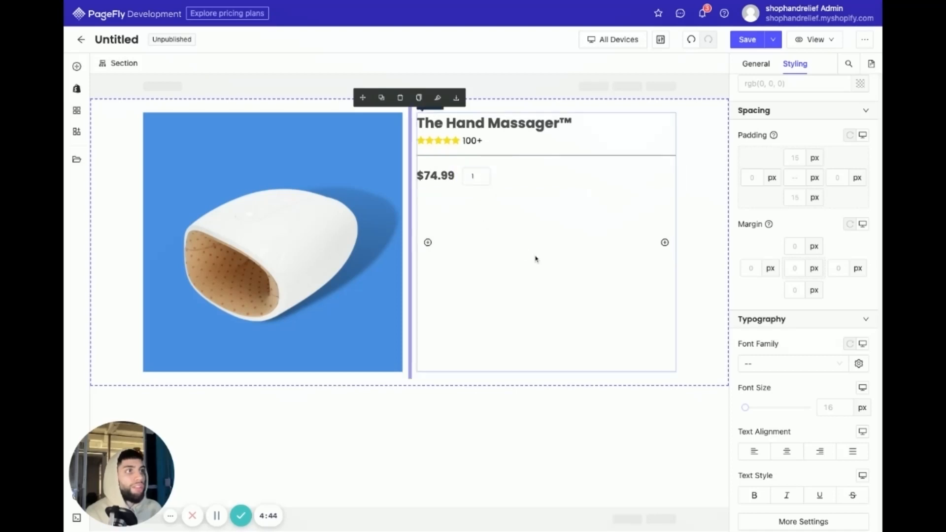
- Give the quantity field a solid border with a width of 2 px on all sides
{"action": "left_click", "coordinate": [483, 180]}
{"action": "scroll", "coordinate": [803, 315], "scroll_direction": "down", "scroll_amount": 10}
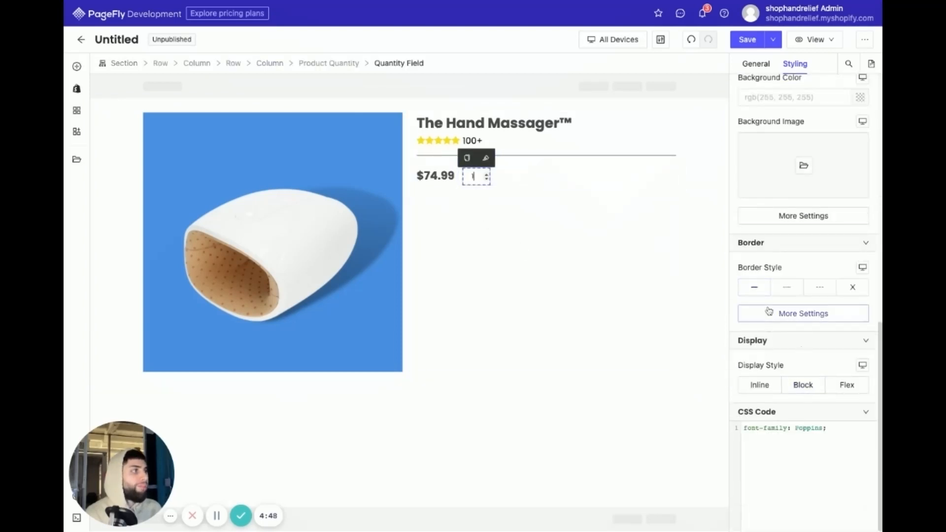
{"action": "left_click", "coordinate": [764, 310]}
{"action": "left_click", "coordinate": [759, 294]}
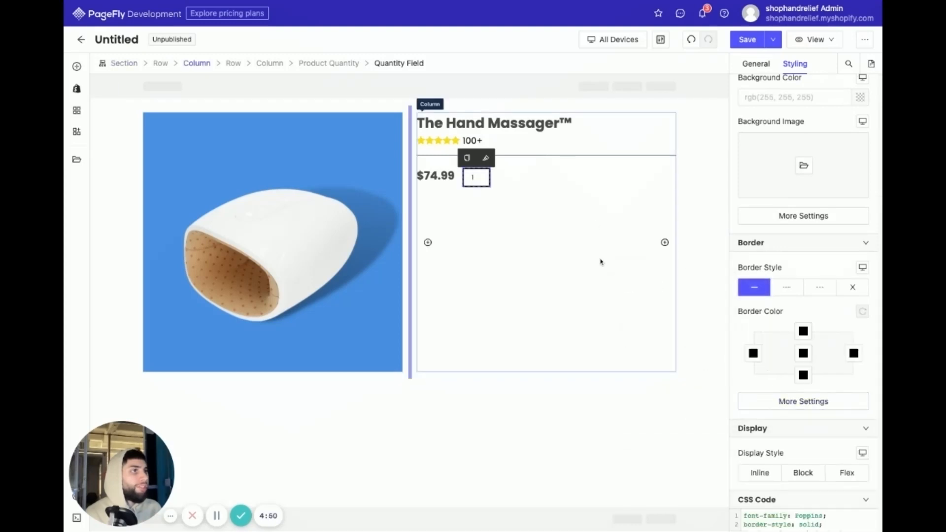
{"action": "left_click", "coordinate": [805, 403]}
{"action": "left_click", "coordinate": [656, 365]}
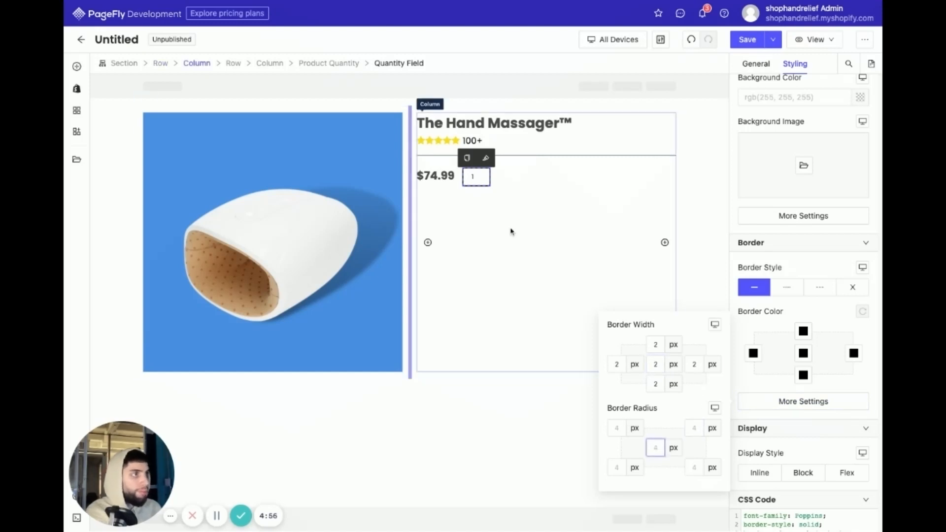
- Try blue as the border color on all sides of the quantity field
{"action": "left_click", "coordinate": [803, 353]}
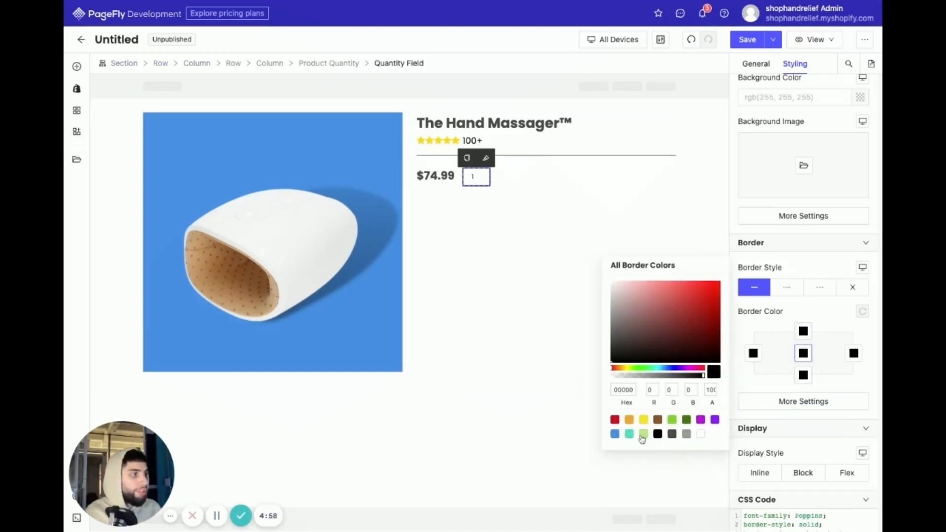
{"action": "left_click", "coordinate": [616, 434]}
{"action": "left_click", "coordinate": [639, 229]}
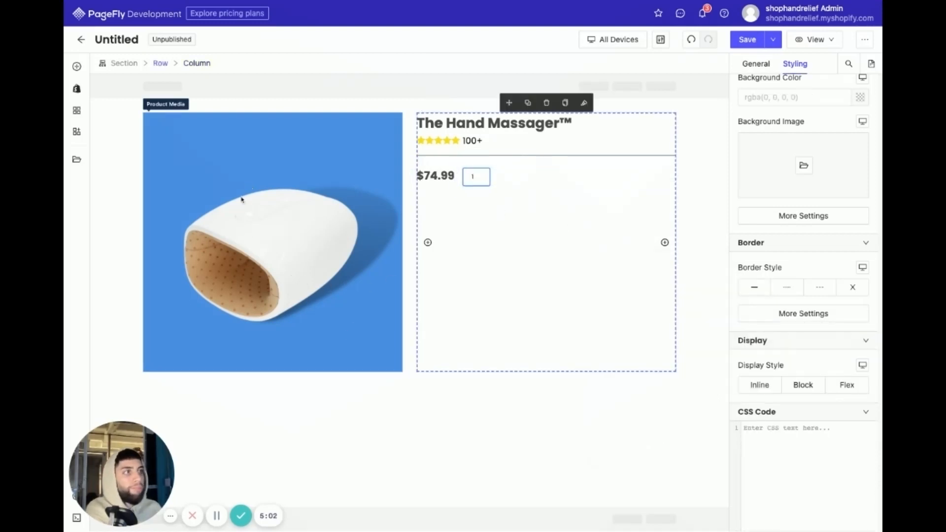
- Change the quantity field's border color to dark gray on all sides
{"action": "left_click", "coordinate": [484, 178]}
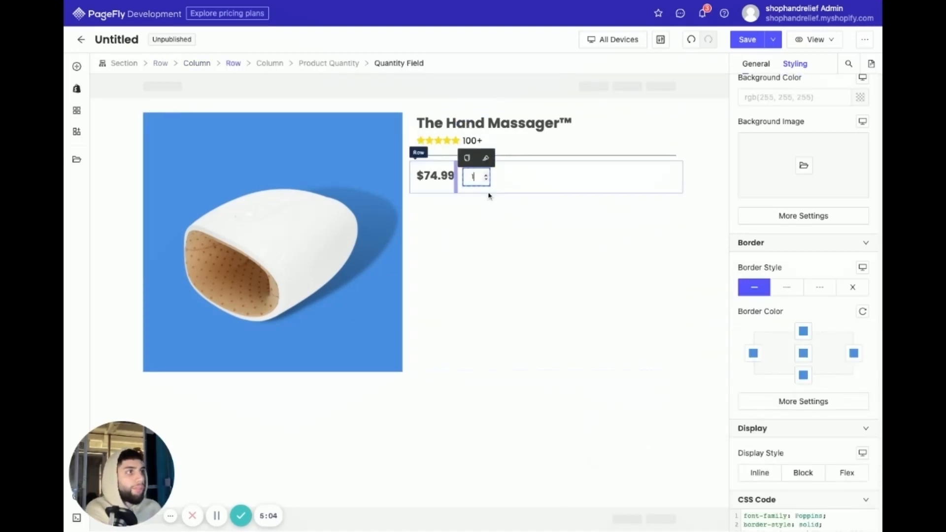
{"action": "left_click", "coordinate": [803, 353]}
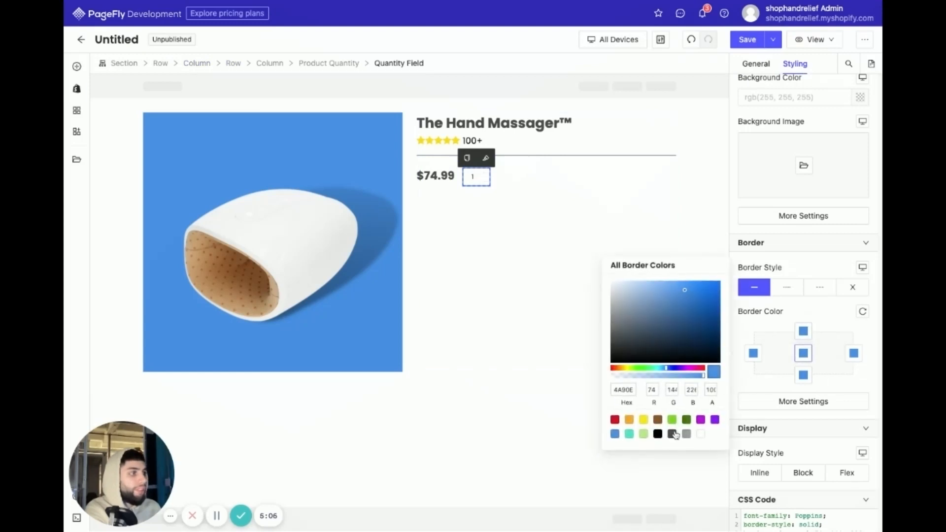
{"action": "left_click", "coordinate": [673, 434]}
{"action": "left_click", "coordinate": [589, 385]}
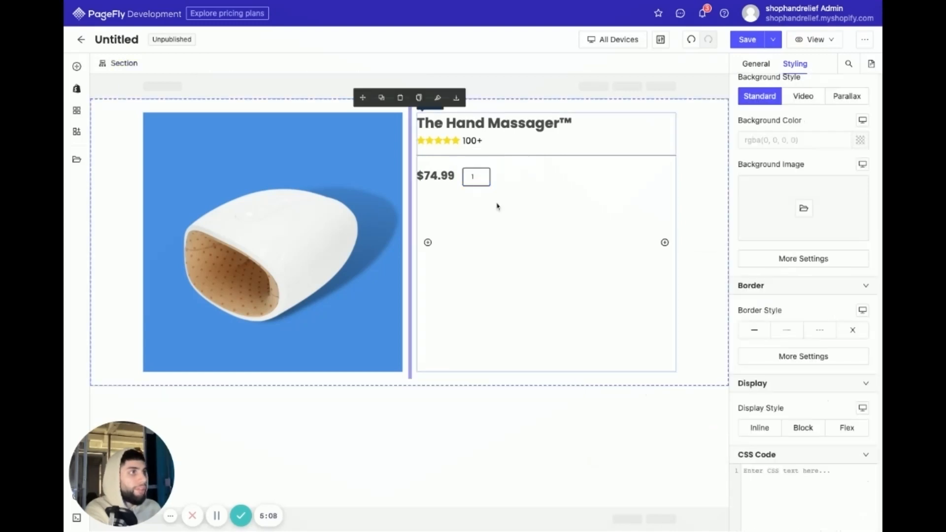
- Reduce the border width of the quantity field on all sides to a thinner line
{"action": "left_click", "coordinate": [497, 185]}
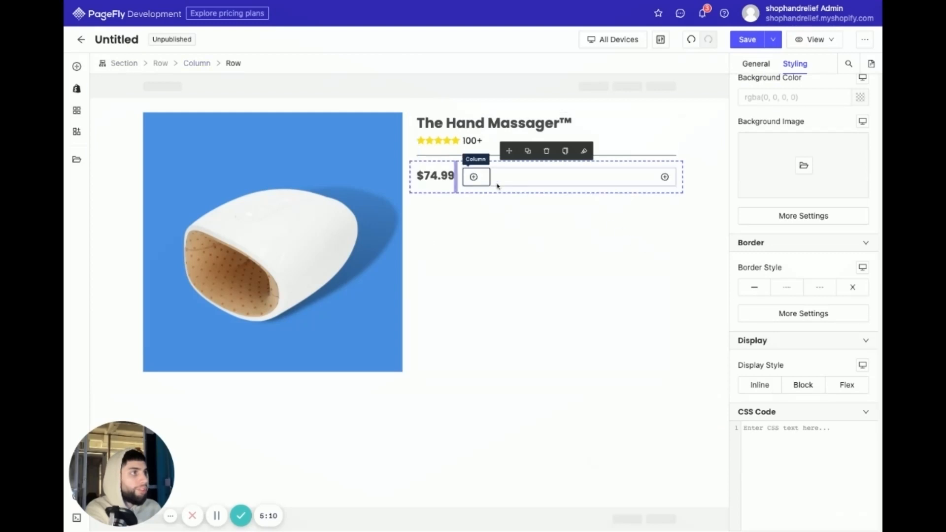
{"action": "left_click", "coordinate": [474, 178]}
{"action": "left_click", "coordinate": [787, 401]}
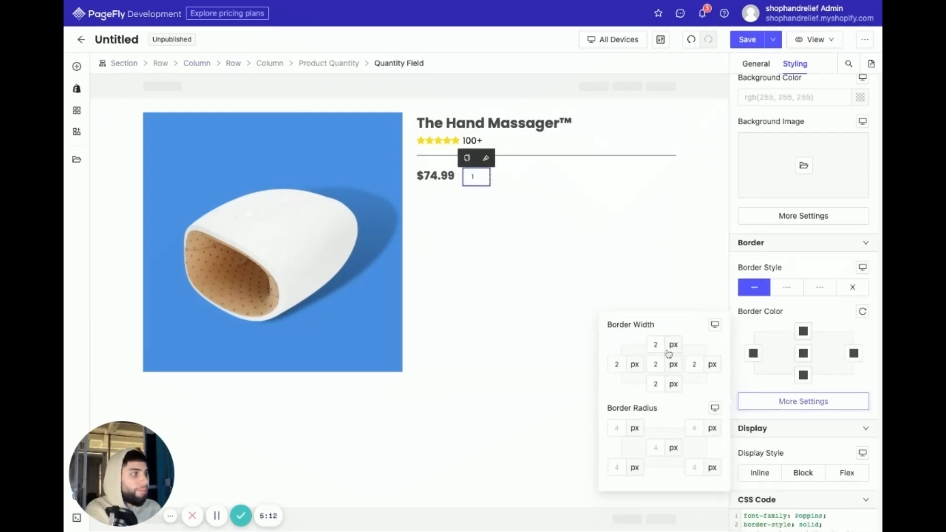
{"action": "left_click", "coordinate": [660, 362]}
{"action": "left_click", "coordinate": [534, 328]}
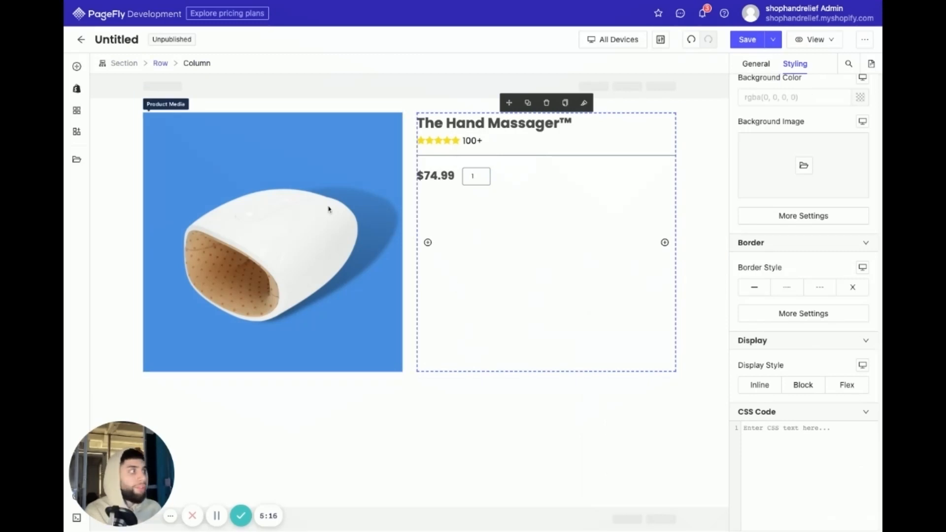
- Add a Product Add To Cart button with trailing cart icon below the price, using The Hand Massager™ as its Custom Product source
{"action": "left_click", "coordinate": [76, 89]}
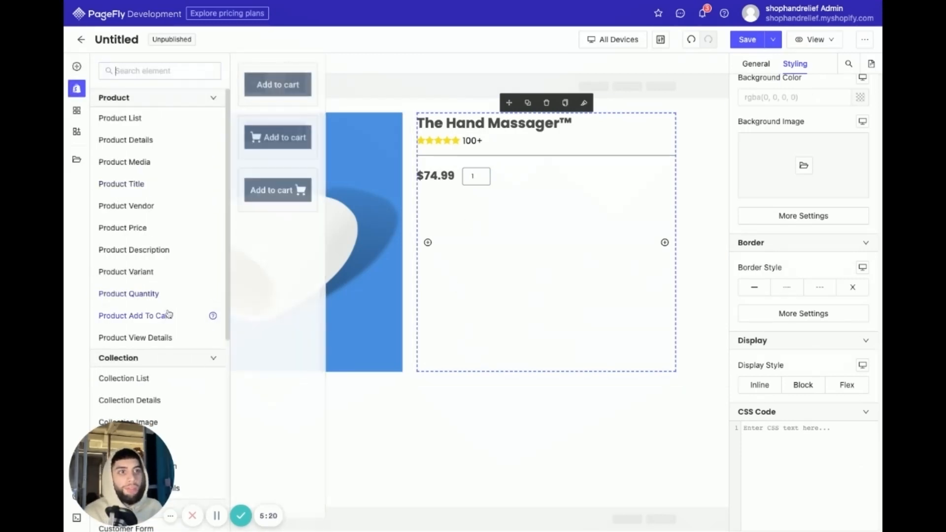
{"action": "left_click_drag", "start_coordinate": [292, 196], "coordinate": [468, 236]}
{"action": "scroll", "coordinate": [804, 108], "scroll_direction": "up", "scroll_amount": 4}
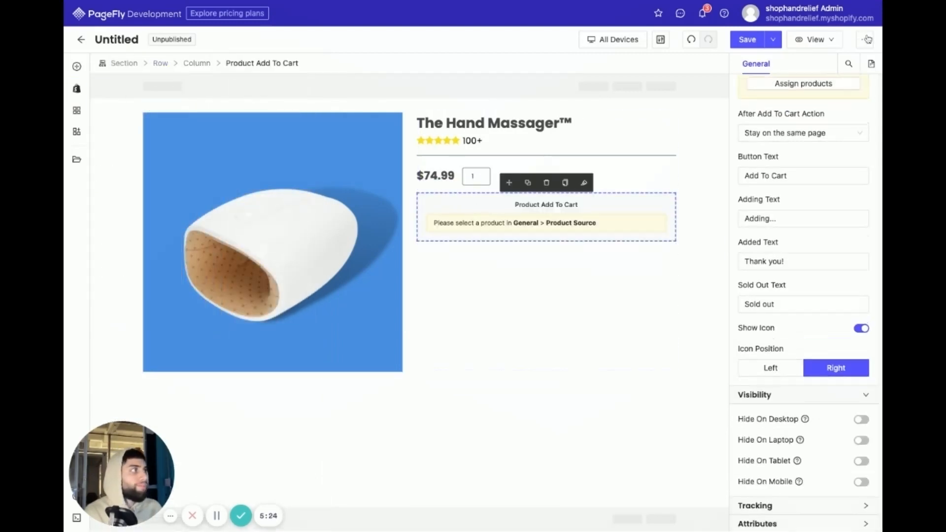
{"action": "left_click", "coordinate": [789, 129]}
{"action": "left_click", "coordinate": [773, 164]}
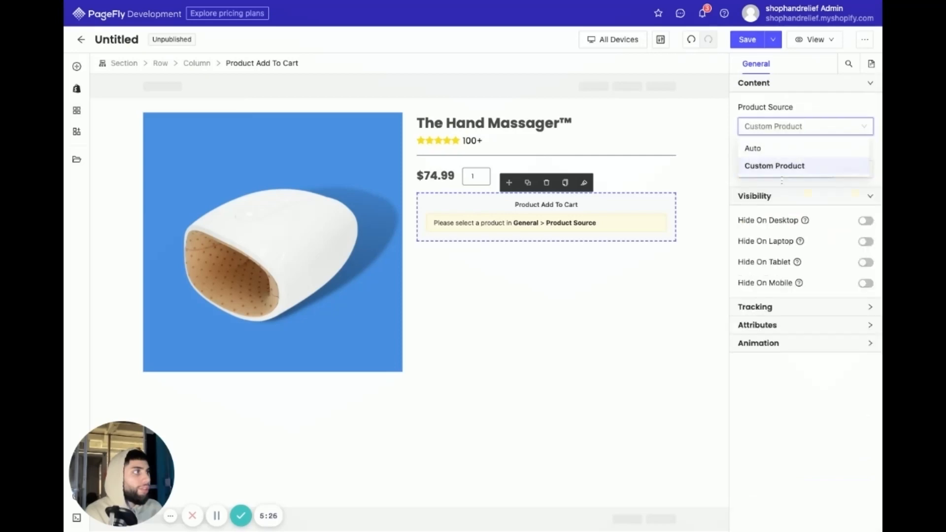
{"action": "left_click", "coordinate": [853, 169]}
{"action": "left_click", "coordinate": [414, 142]}
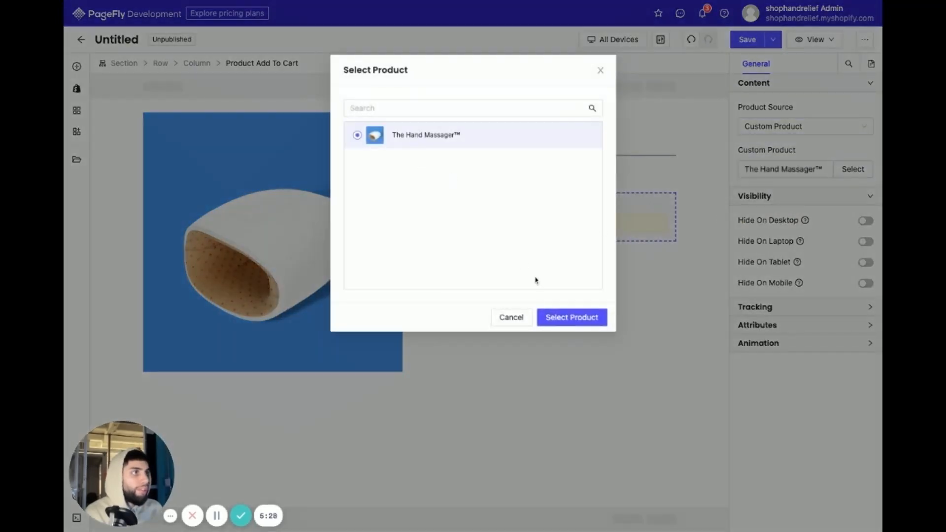
{"action": "left_click", "coordinate": [557, 318]}
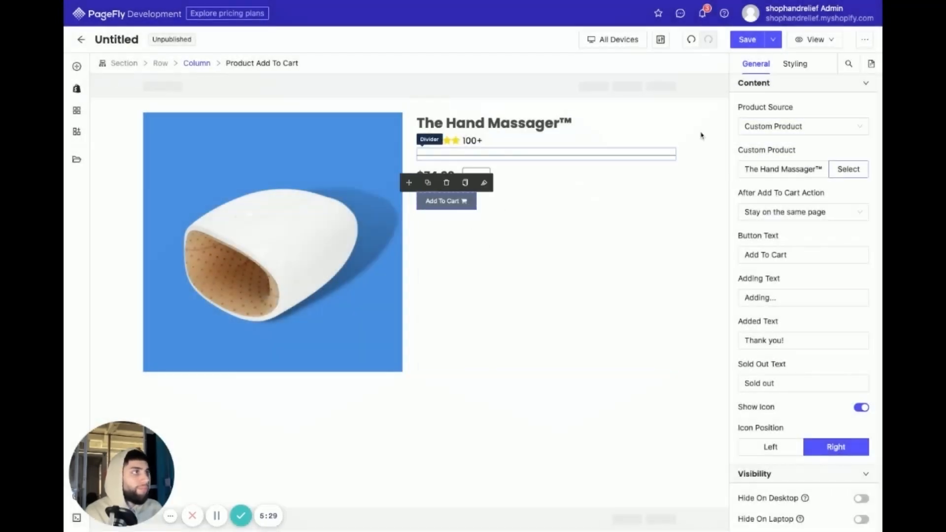
- Set the Add To Cart button's background color to the blue rgb(74, 144, 226)
{"action": "left_click", "coordinate": [795, 64]}
{"action": "scroll", "coordinate": [817, 320], "scroll_direction": "down", "scroll_amount": 6}
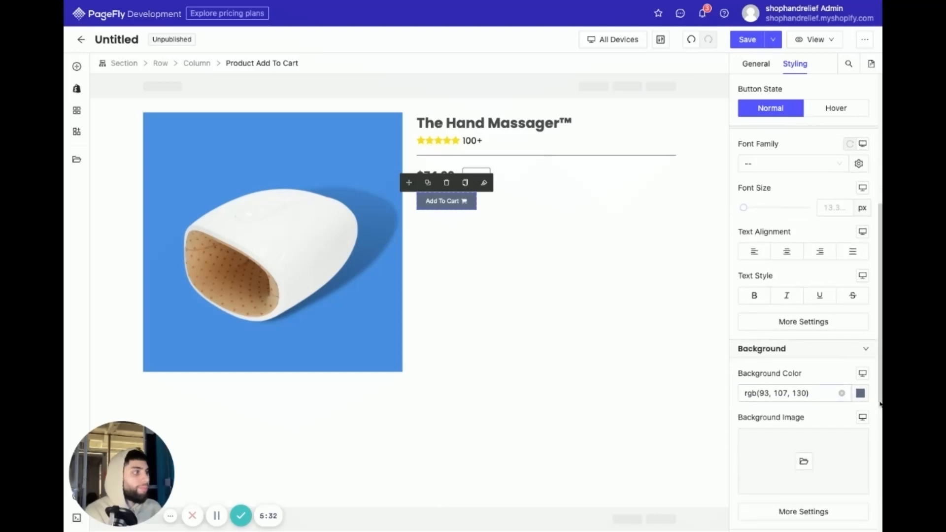
{"action": "left_click", "coordinate": [860, 393]}
{"action": "left_click", "coordinate": [614, 466]}
{"action": "left_click", "coordinate": [504, 397]}
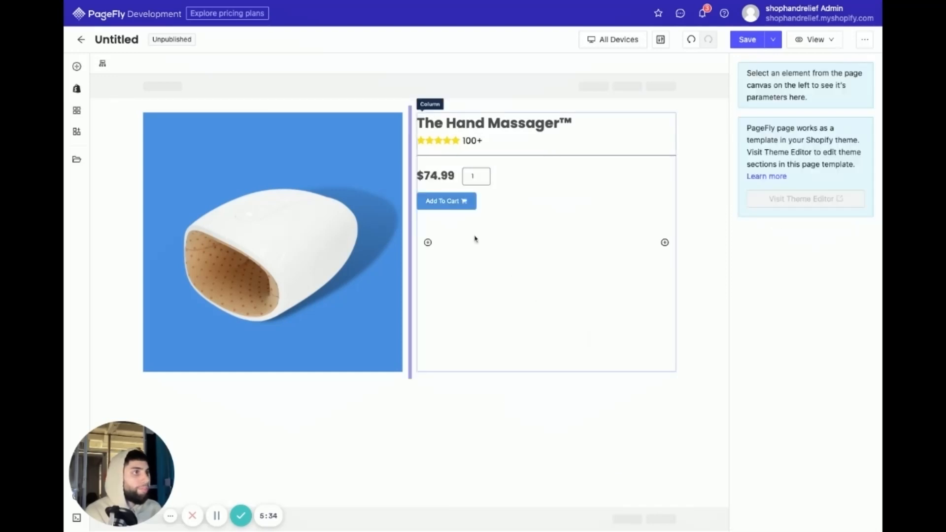
- Set the font family of the Add To Cart button to Poppins
{"action": "left_click", "coordinate": [458, 189]}
{"action": "left_click", "coordinate": [450, 202]}
{"action": "scroll", "coordinate": [775, 219], "scroll_direction": "up", "scroll_amount": 1}
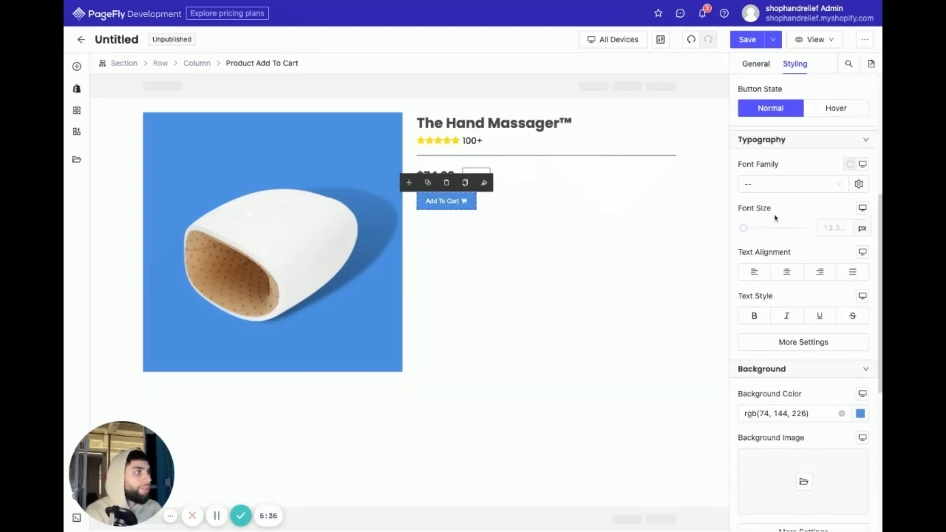
{"action": "left_click", "coordinate": [788, 183]}
{"action": "left_click", "coordinate": [760, 222]}
{"action": "left_click", "coordinate": [481, 213]}
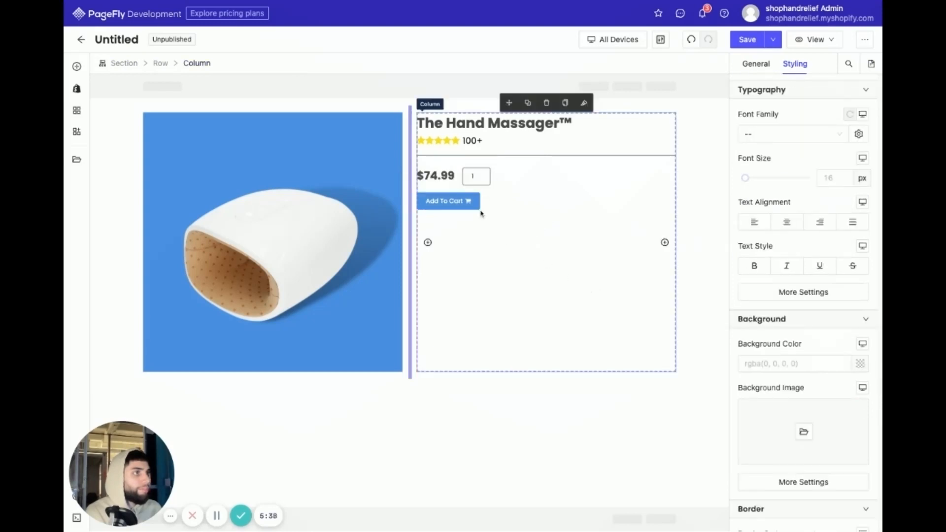
- Set the Add To Cart button's font weight to Semi Bold and its font size to 26 px
{"action": "left_click", "coordinate": [477, 206]}
{"action": "left_click", "coordinate": [784, 344]}
{"action": "left_click", "coordinate": [614, 289]}
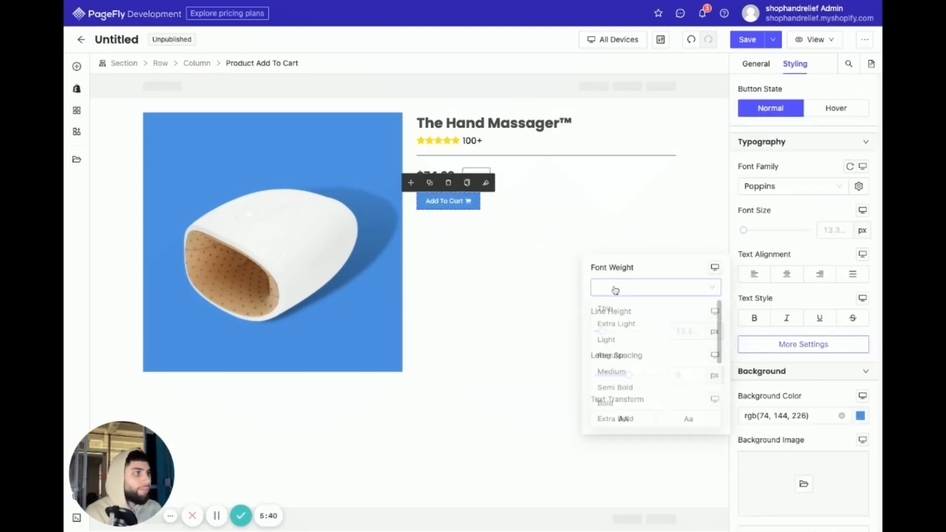
{"action": "left_click", "coordinate": [618, 397]}
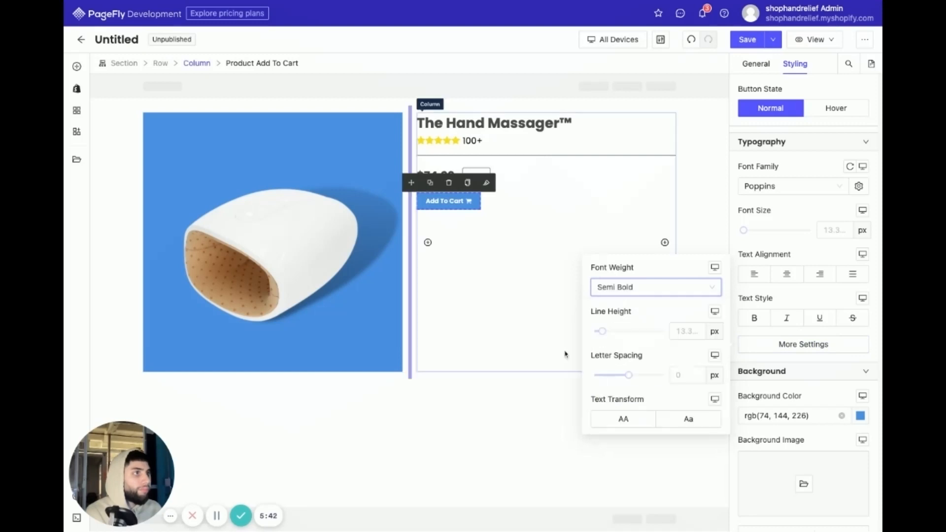
{"action": "left_click_drag", "start_coordinate": [743, 230], "coordinate": [749, 230]}
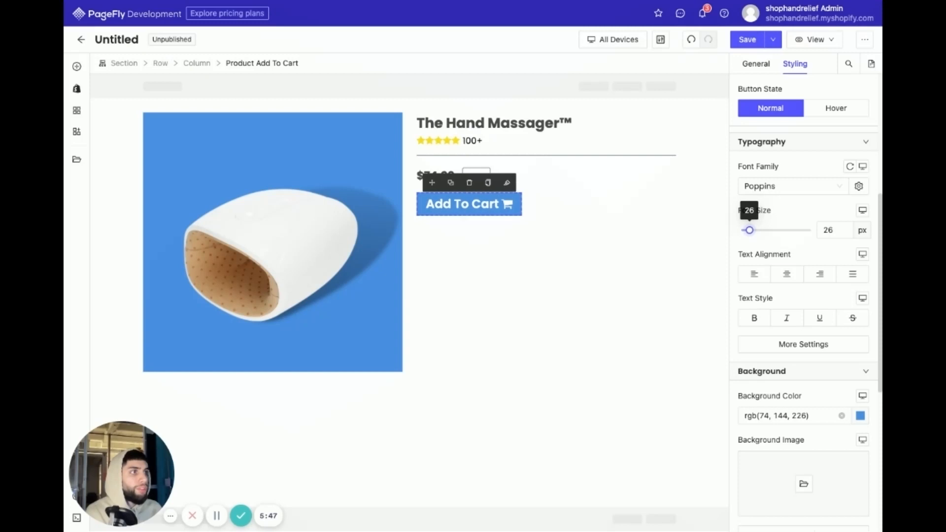
{"action": "left_click", "coordinate": [606, 294]}
{"action": "left_click", "coordinate": [527, 425]}
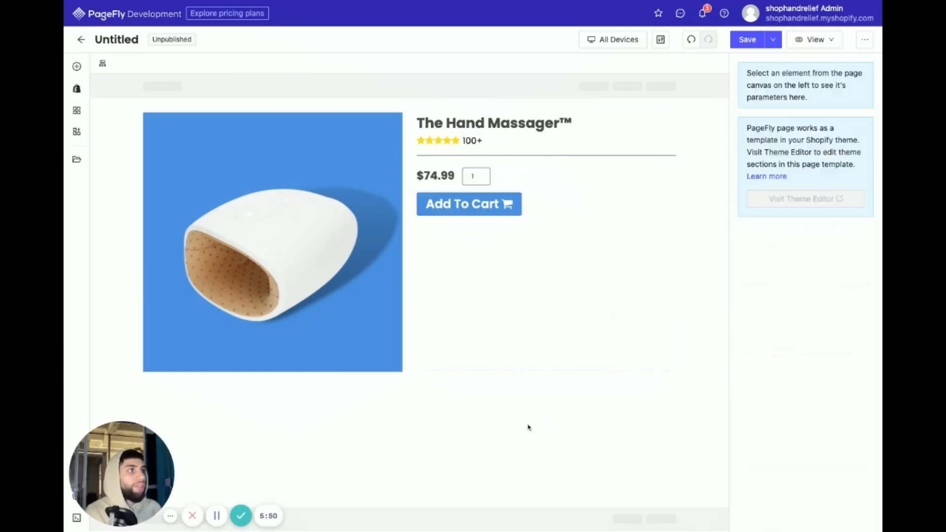
- Extend the cart button's text to read "Add To Cart - $74.99"
{"action": "left_click", "coordinate": [507, 204]}
{"action": "left_click", "coordinate": [754, 64]}
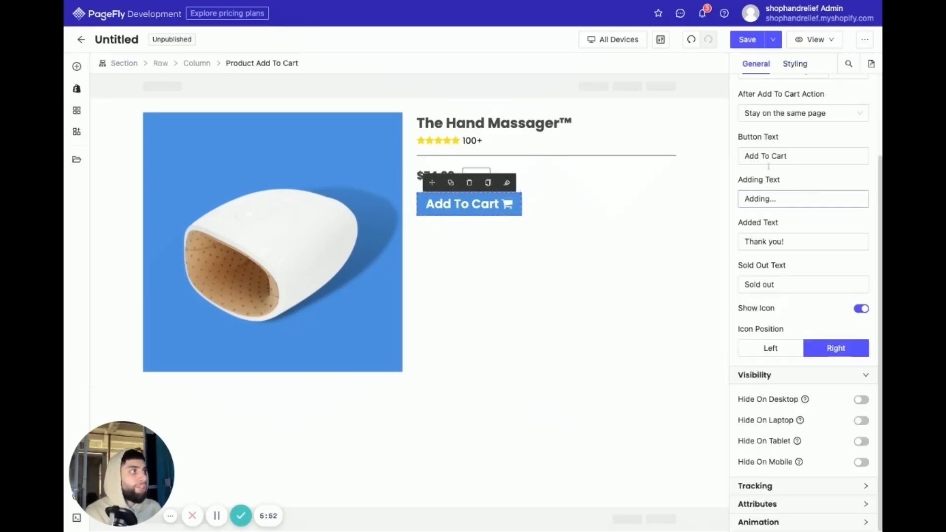
{"action": "type", "text": "-"}
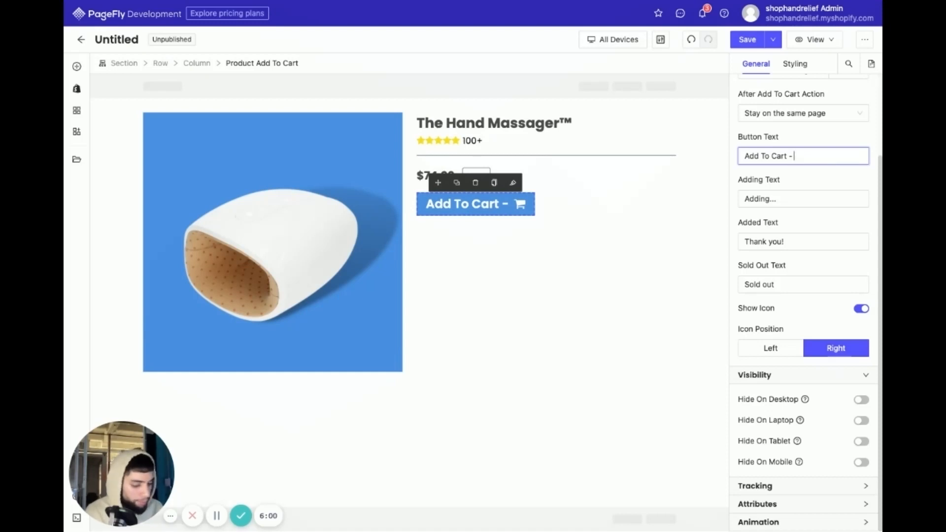
{"action": "type", "text": "$74.66"}
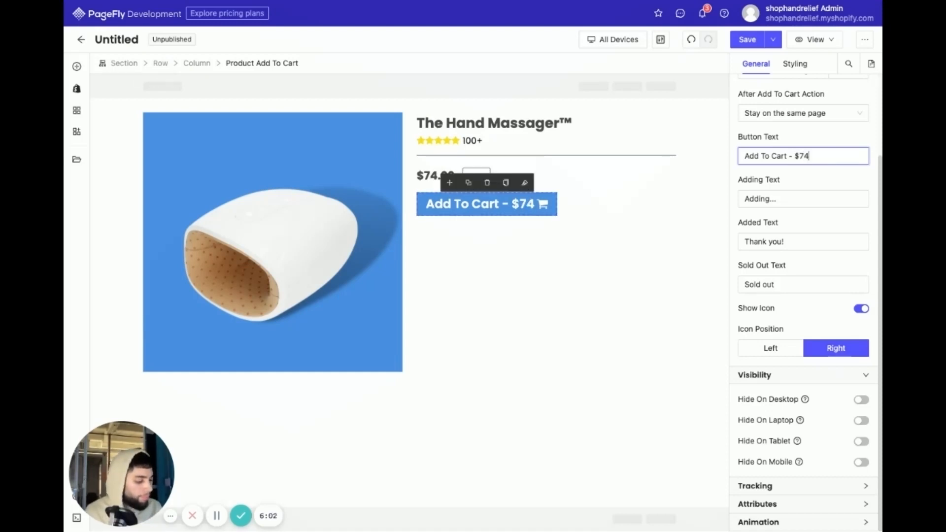
{"action": "key", "text": "BackSpace"}
{"action": "key", "text": "BackSpace"}
{"action": "type", "text": "99"}
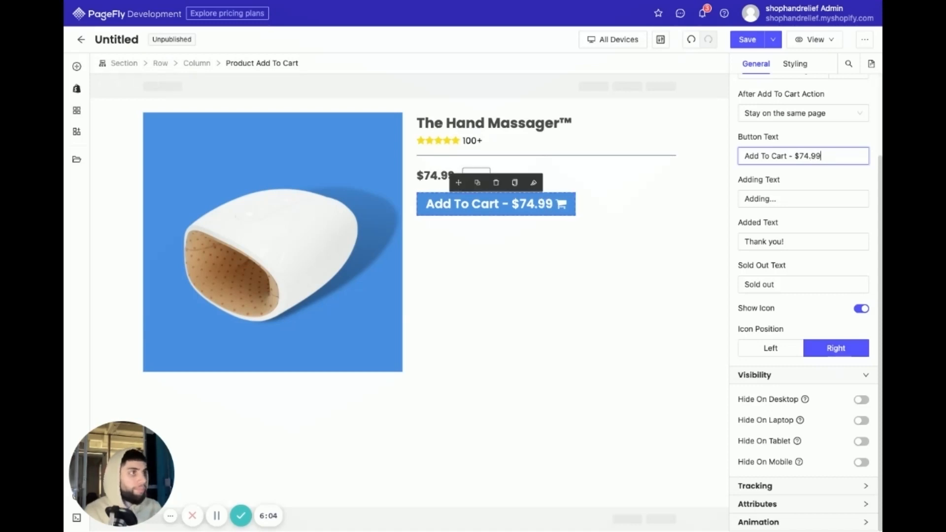
{"action": "left_click", "coordinate": [575, 295]}
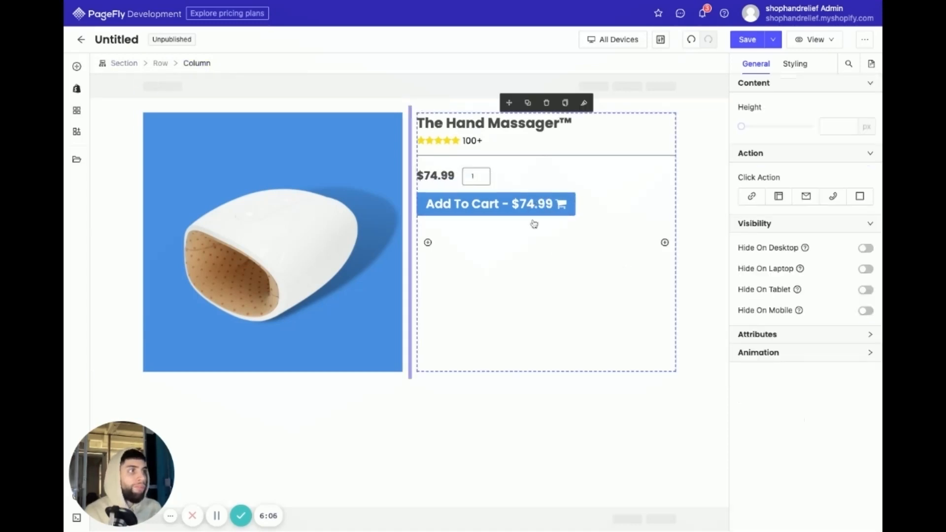
{"action": "left_click", "coordinate": [618, 429]}
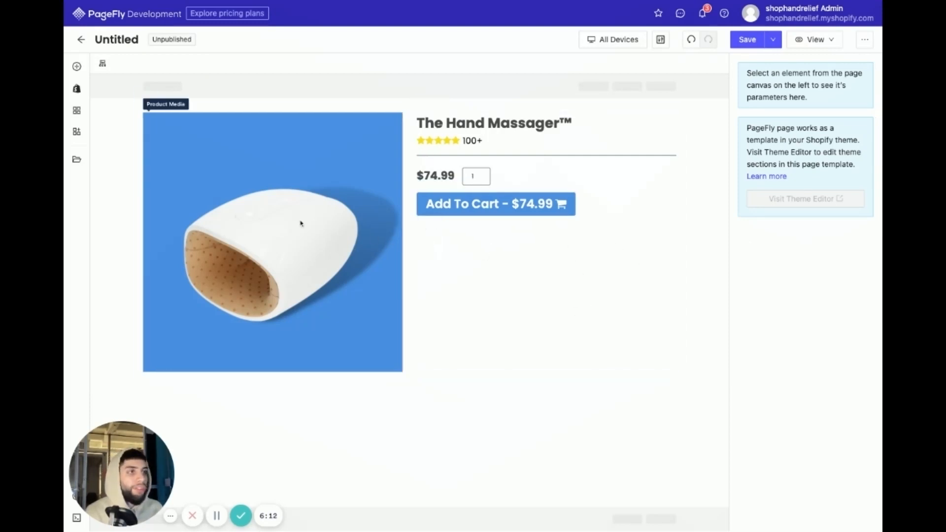
- Insert a Heading element directly below the Add To Cart button
{"action": "left_click", "coordinate": [76, 66]}
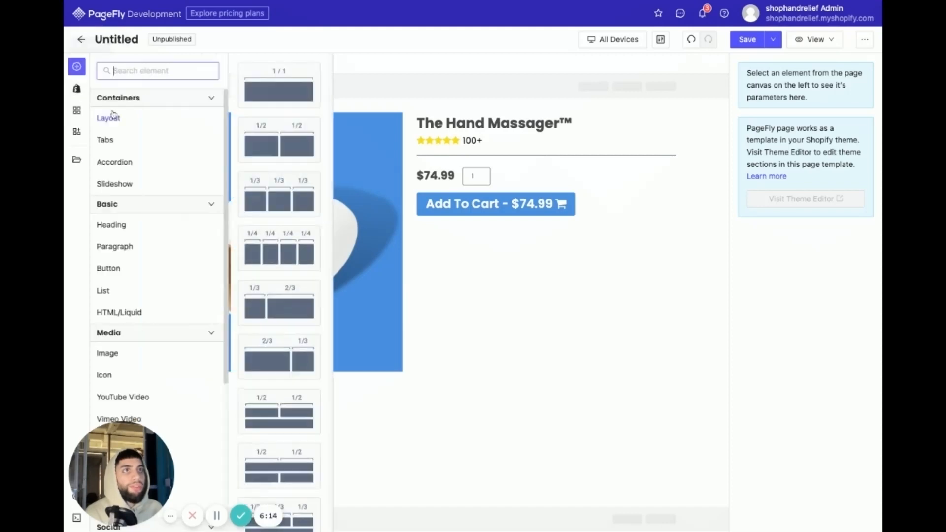
{"action": "left_click", "coordinate": [148, 231]}
{"action": "left_click_drag", "start_coordinate": [271, 93], "coordinate": [485, 229]}
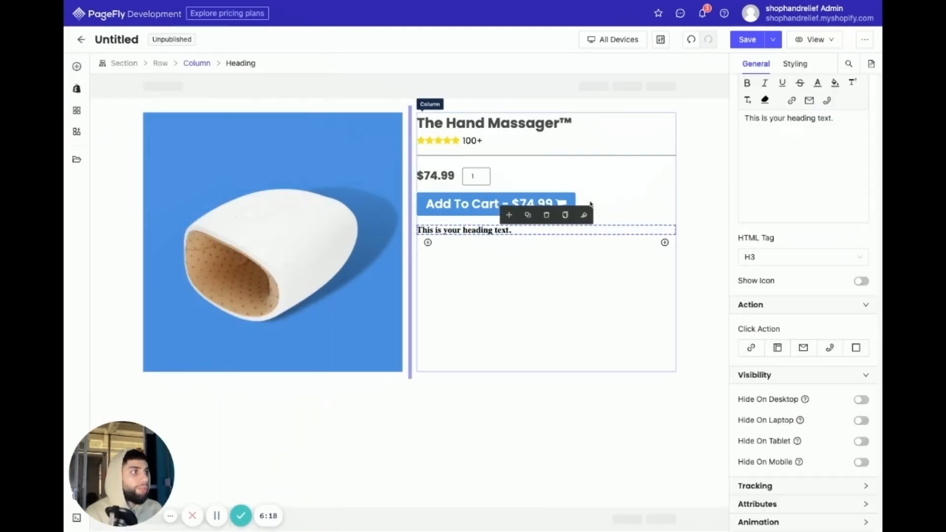
- Set the top margin of the new heading below the cart button to 0 px
{"action": "left_click", "coordinate": [567, 204]}
{"action": "left_click", "coordinate": [793, 63]}
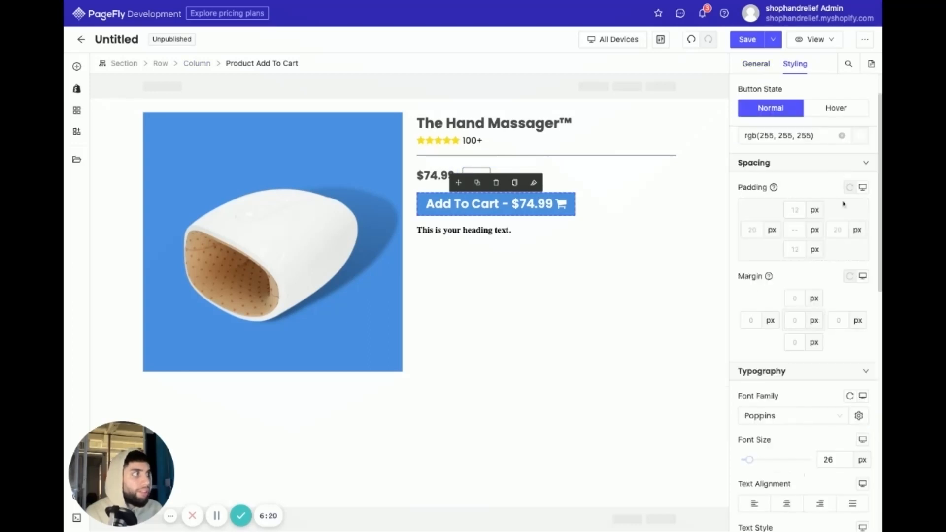
{"action": "left_click", "coordinate": [532, 231]}
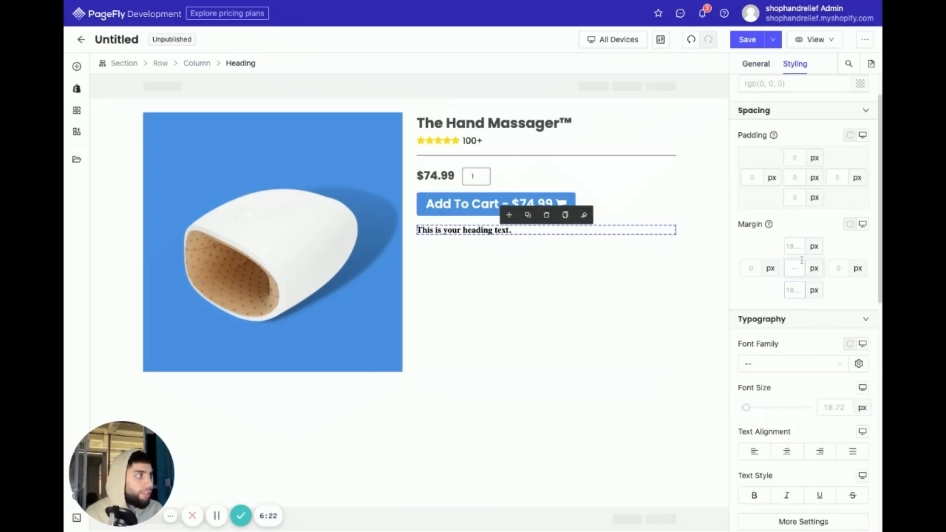
{"action": "type", "text": "0"}
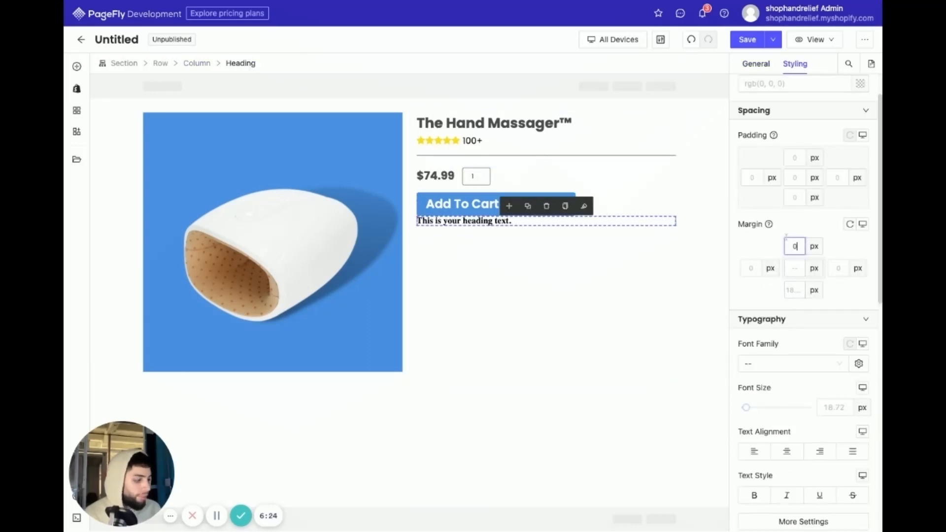
- Set the top margin of the heading below the cart button to 5 px and its font family to Poppins
{"action": "key", "text": "BackSpace"}
{"action": "type", "text": "5"}
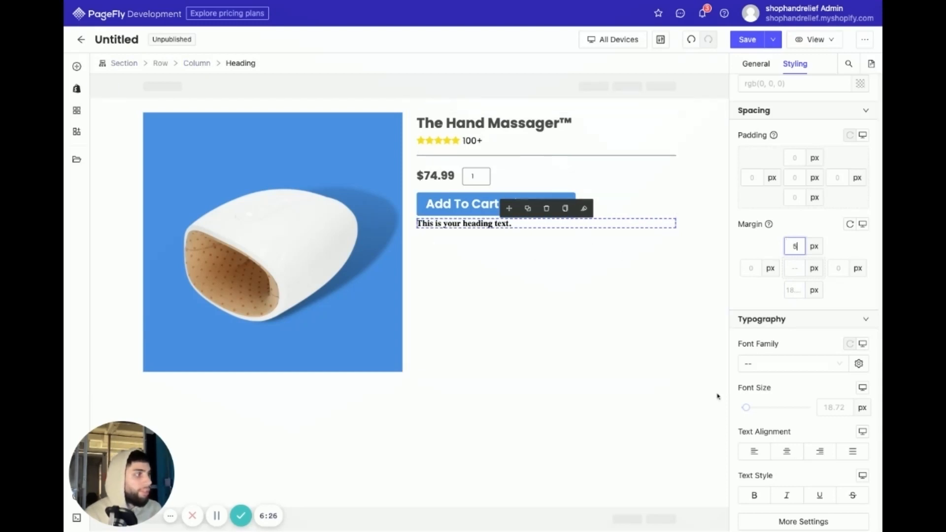
{"action": "left_click", "coordinate": [776, 364]}
{"action": "left_click", "coordinate": [767, 401]}
- Set the font weight of the heading below the cart button to Regular
{"action": "scroll", "coordinate": [771, 384], "scroll_direction": "down", "scroll_amount": 4}
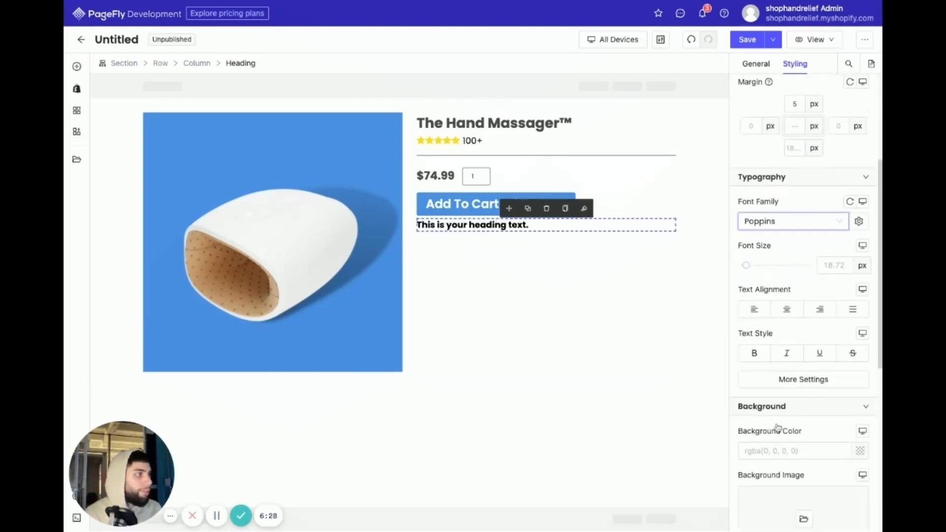
{"action": "left_click", "coordinate": [788, 344]}
{"action": "left_click", "coordinate": [640, 288]}
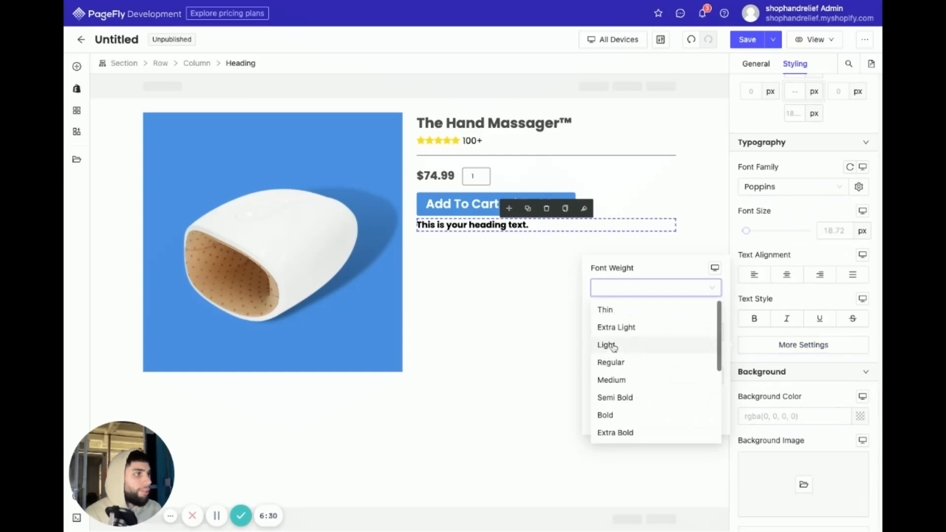
{"action": "left_click", "coordinate": [616, 361]}
{"action": "left_click", "coordinate": [525, 292]}
- Show an icon in the heading below the cart button and change it to "shield"
{"action": "left_click", "coordinate": [532, 226]}
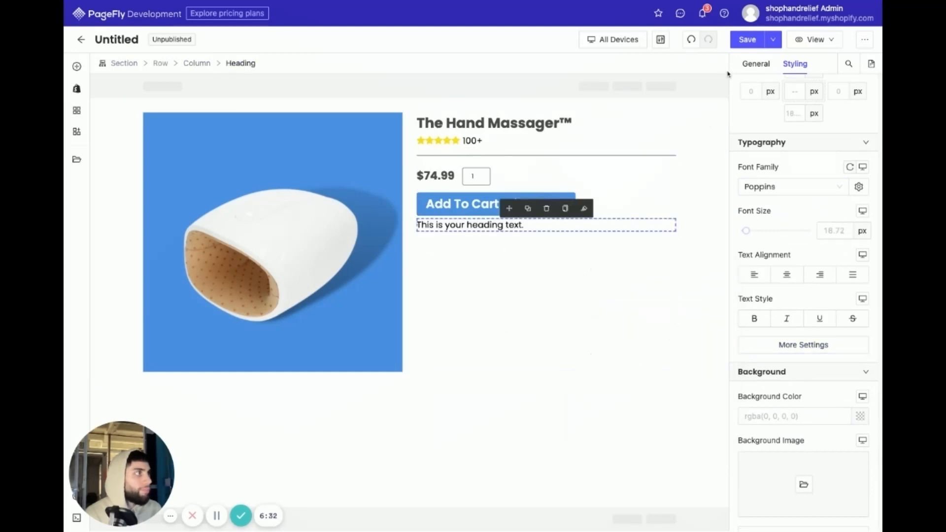
{"action": "left_click", "coordinate": [861, 281]}
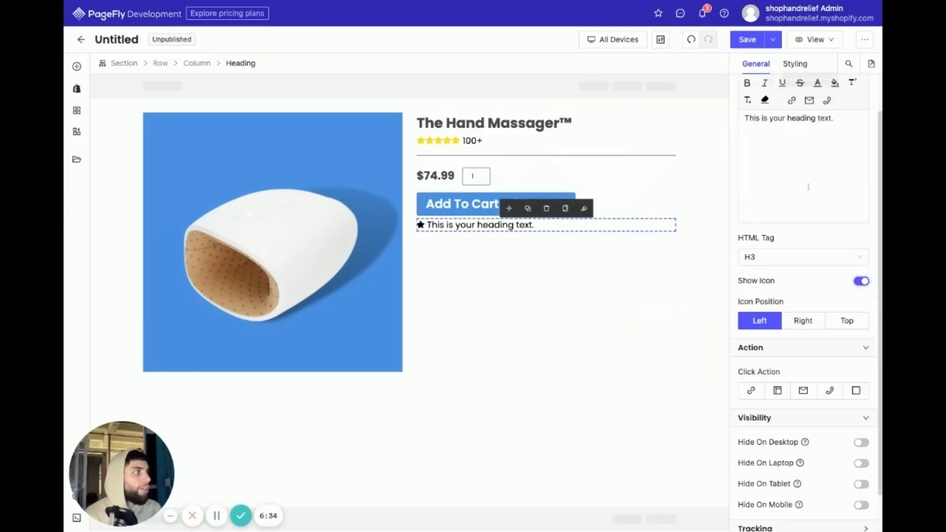
{"action": "left_click", "coordinate": [421, 226]}
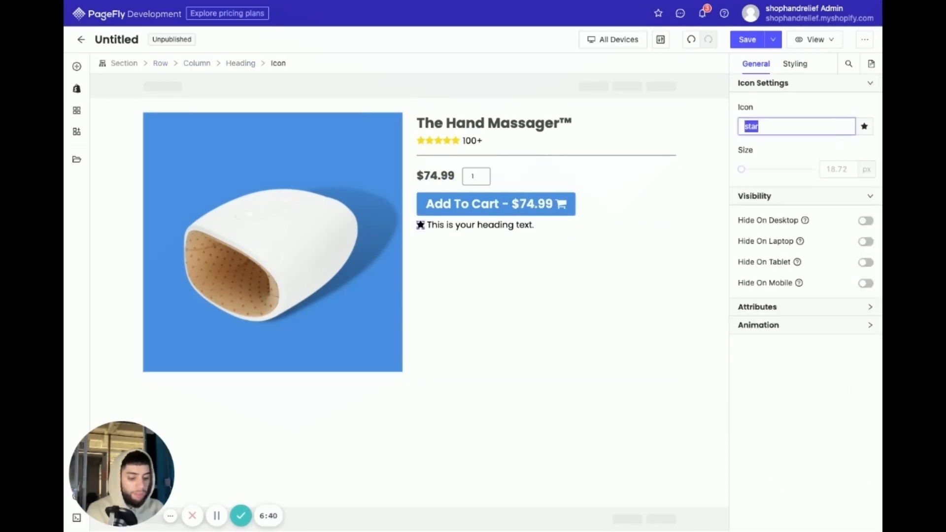
{"action": "type", "text": "shield"}
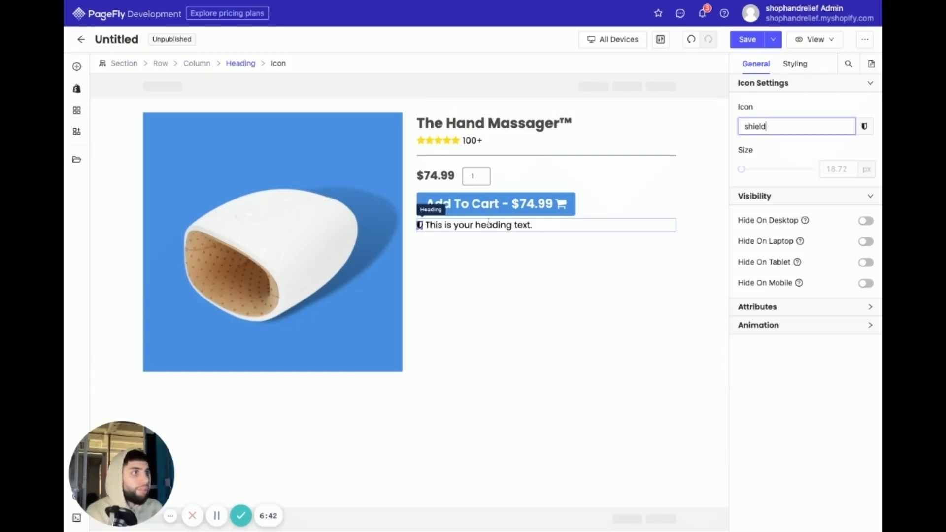
- Replace the placeholder text of the shield heading with "All transactions are secured & encrypted"
{"action": "triple_click", "coordinate": [488, 224]}
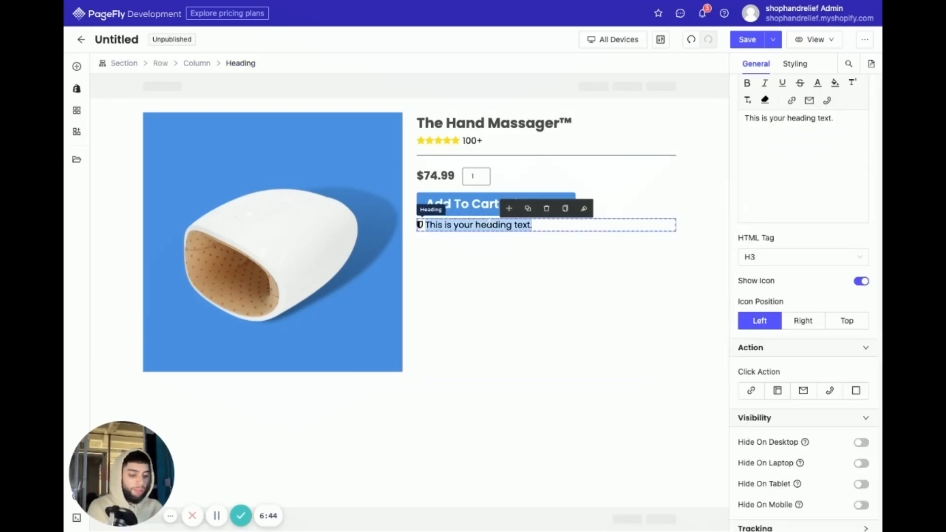
{"action": "type", "text": "All trans"}
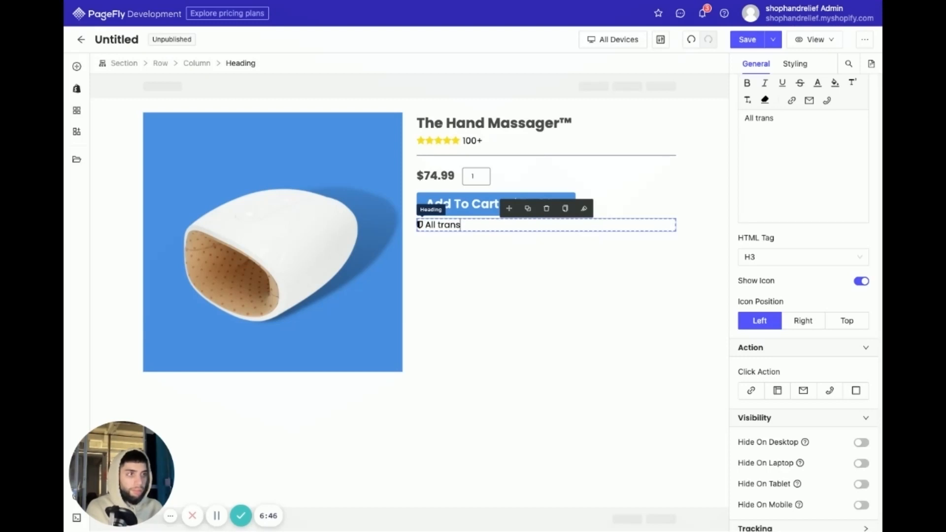
{"action": "type", "text": "action"}
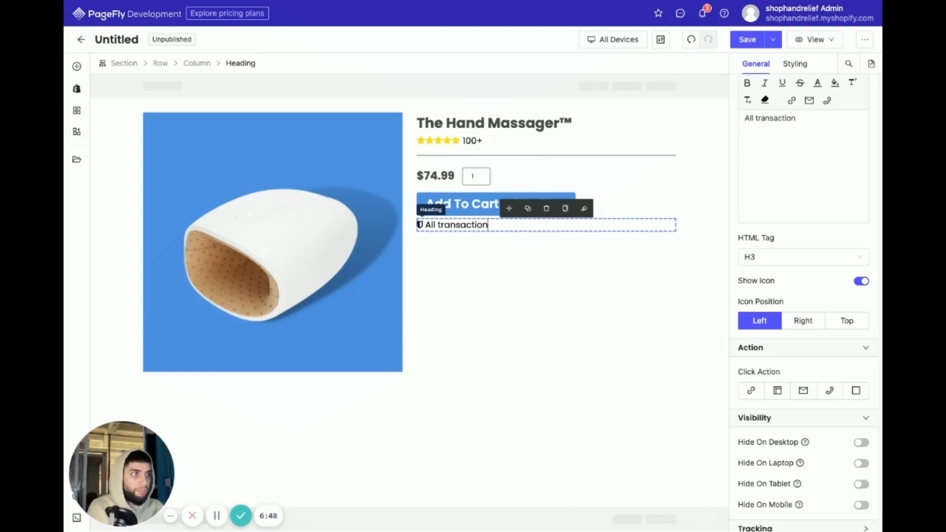
{"action": "type", "text": "s are"}
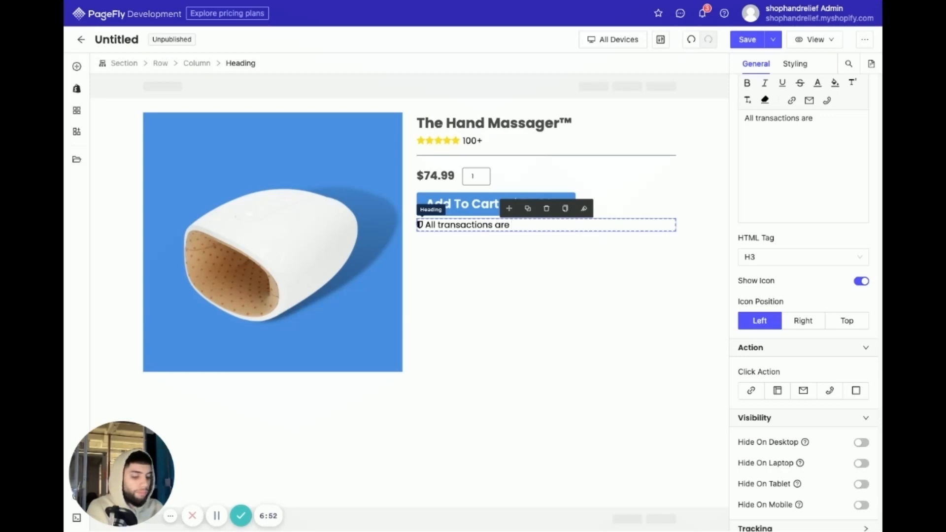
{"action": "type", "text": " sec"}
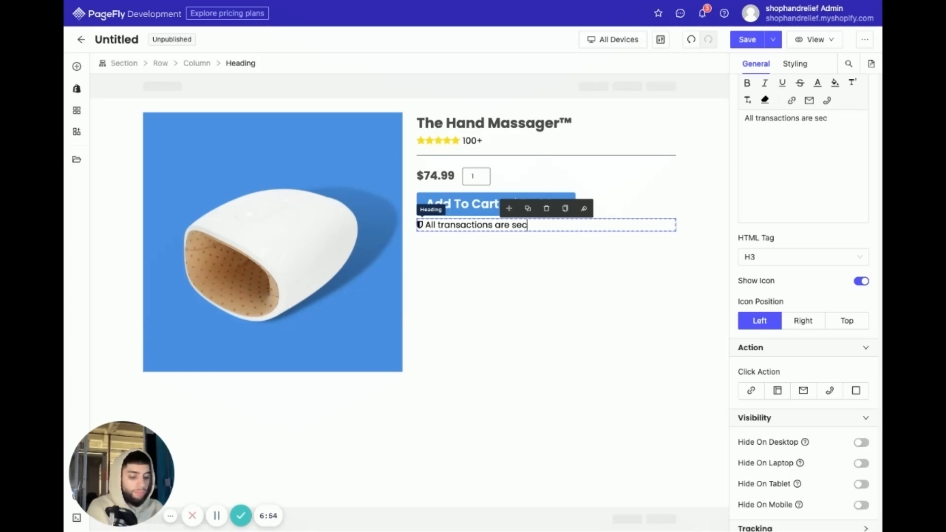
{"action": "type", "text": "ured"}
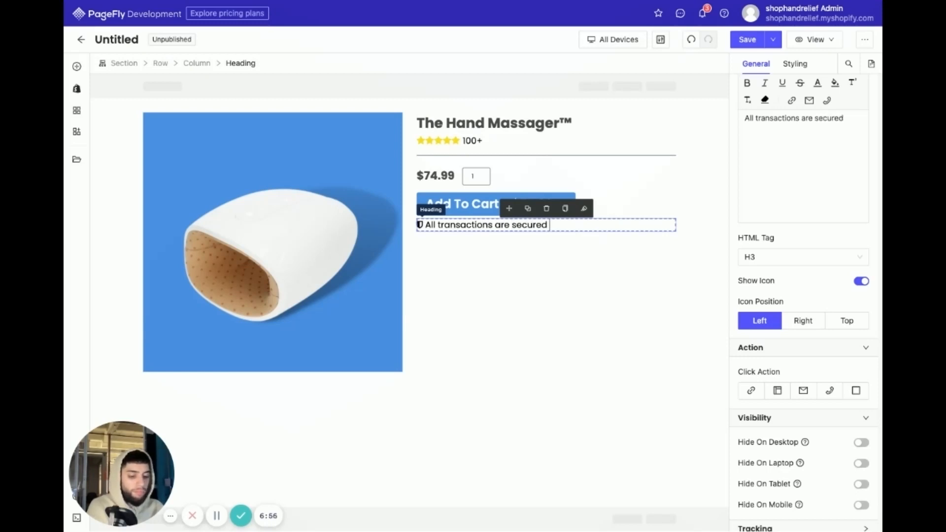
{"action": "type", "text": " &"}
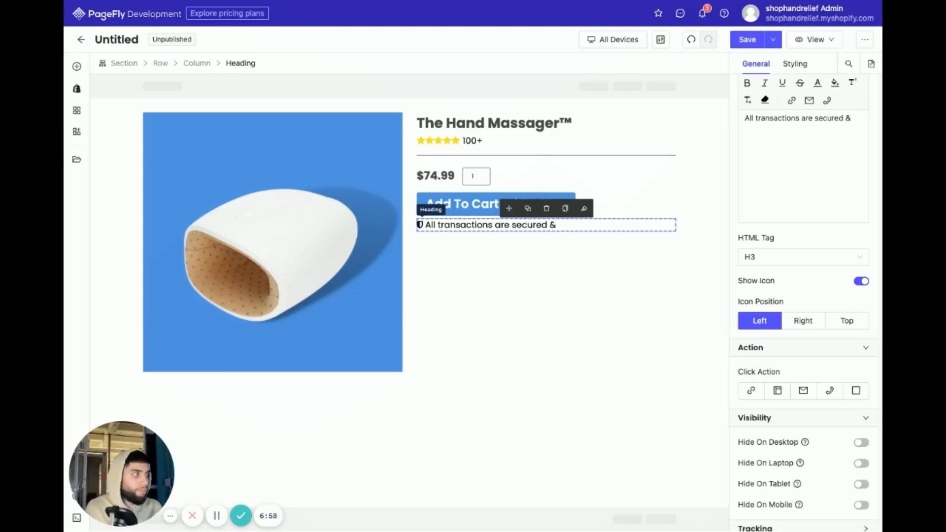
{"action": "type", "text": " en"}
{"action": "key", "text": "BackSpace"}
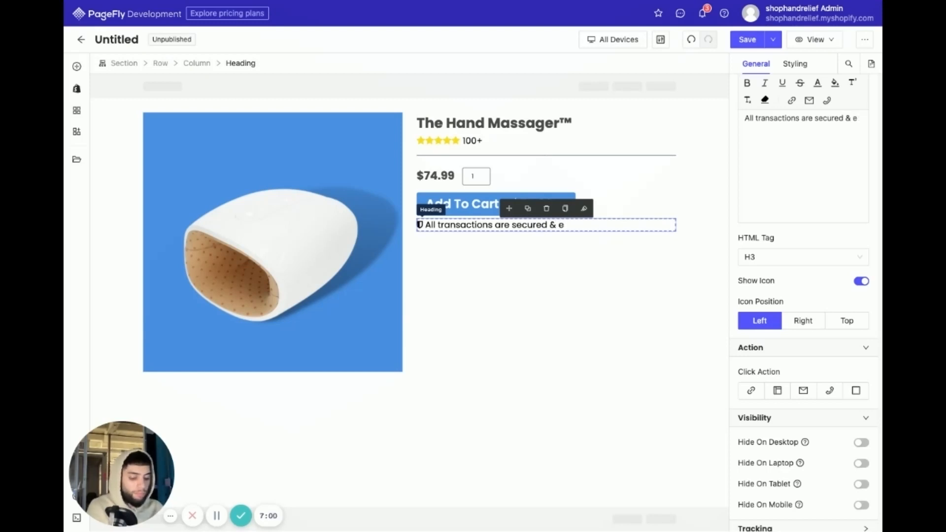
{"action": "type", "text": "ncrypted"}
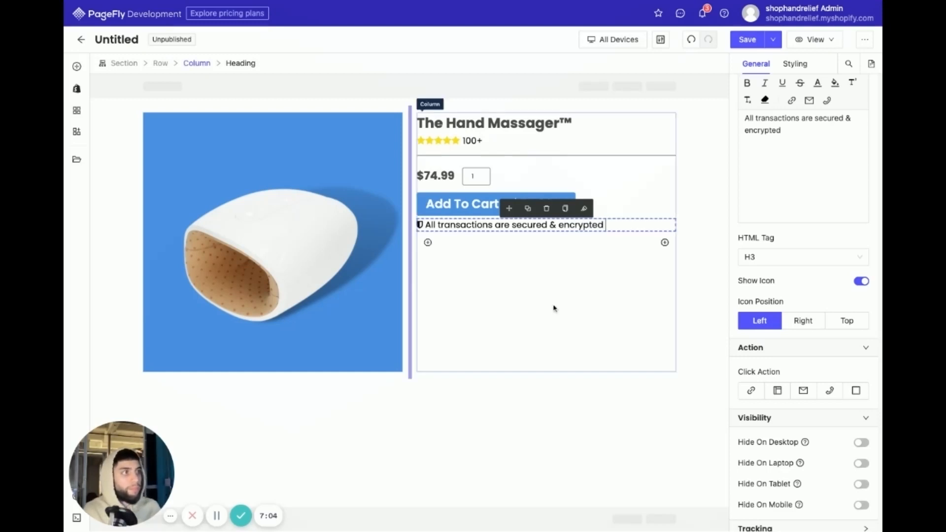
- Color the shield icon green, rgb(126, 211, 33)
{"action": "left_click", "coordinate": [420, 224]}
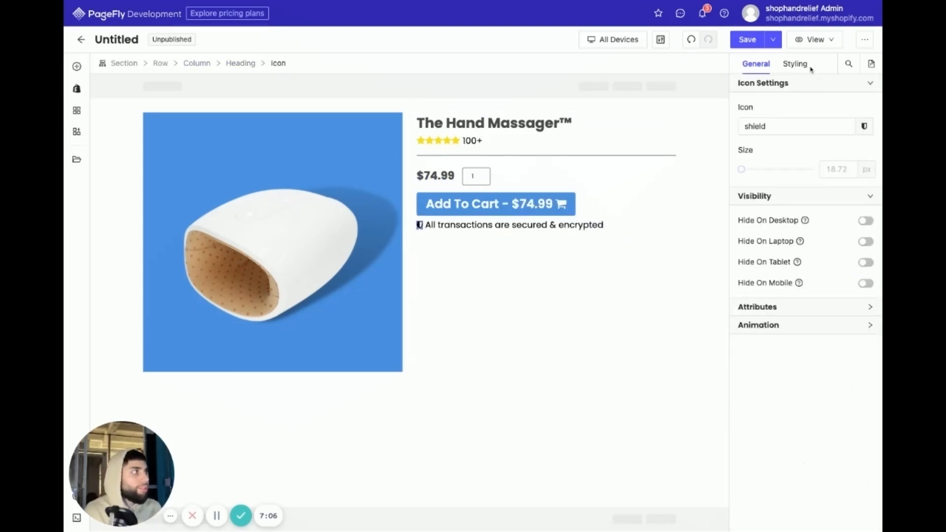
{"action": "left_click", "coordinate": [801, 66]}
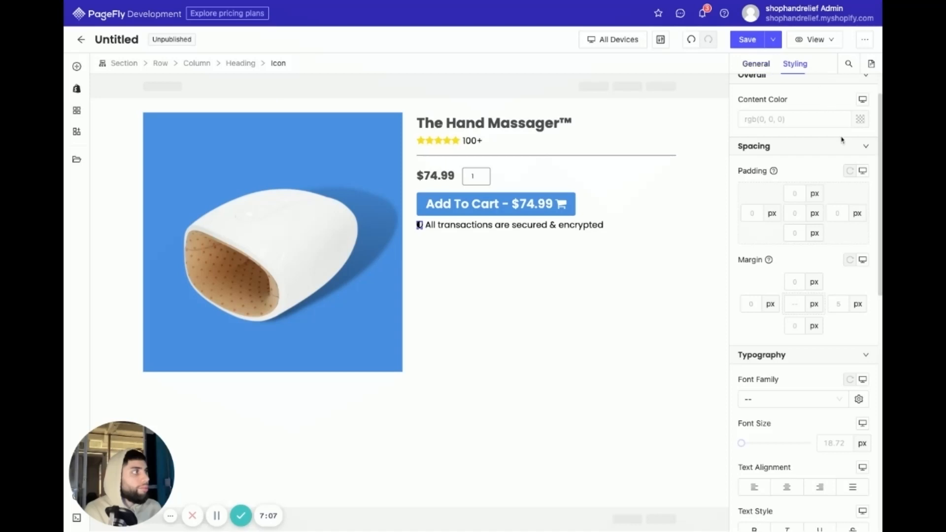
{"action": "left_click", "coordinate": [860, 119]}
{"action": "left_click", "coordinate": [673, 176]}
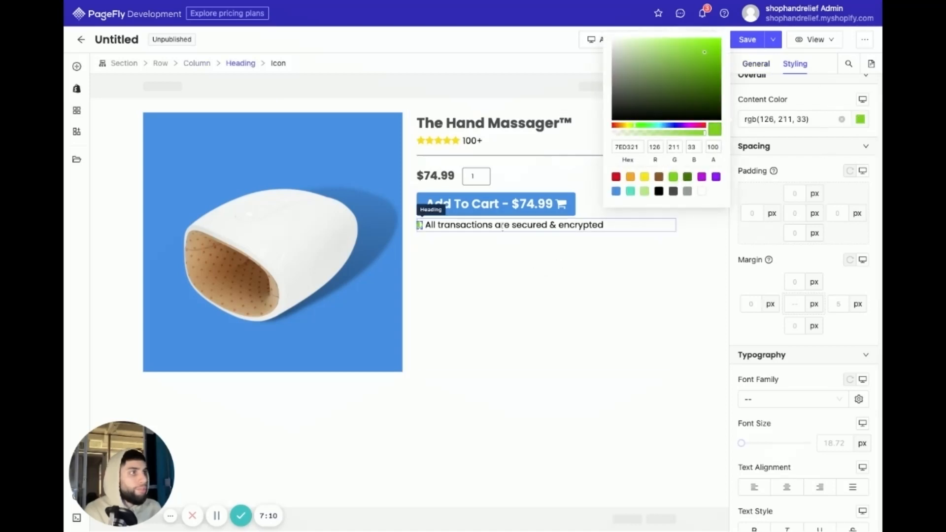
- Set the font size of the secured transactions heading to 15 px
{"action": "left_click", "coordinate": [504, 224]}
{"action": "left_click", "coordinate": [844, 399]}
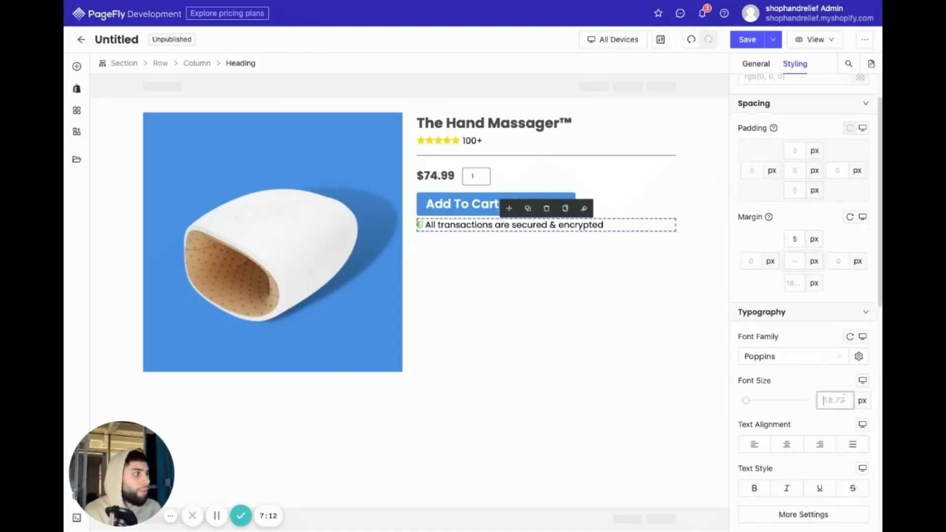
{"action": "type", "text": "12"}
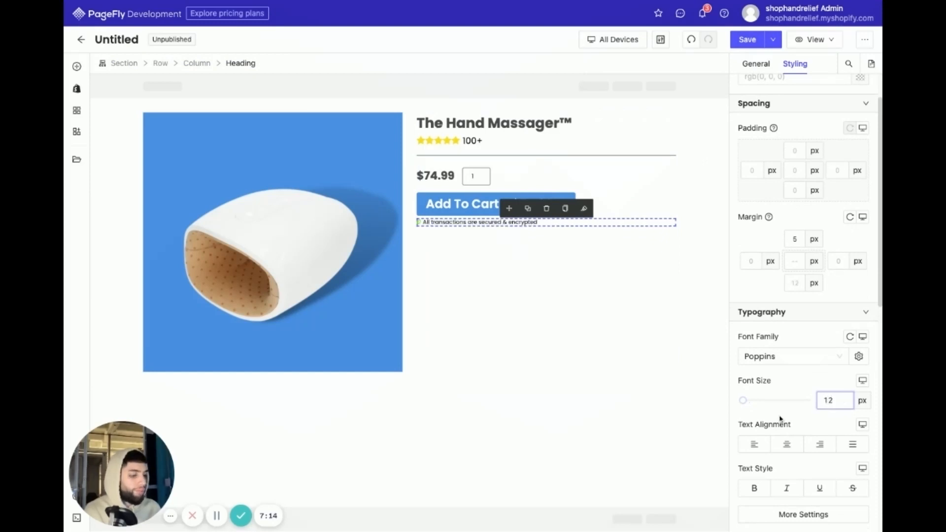
{"action": "key", "text": "BackSpace"}
{"action": "type", "text": "3"}
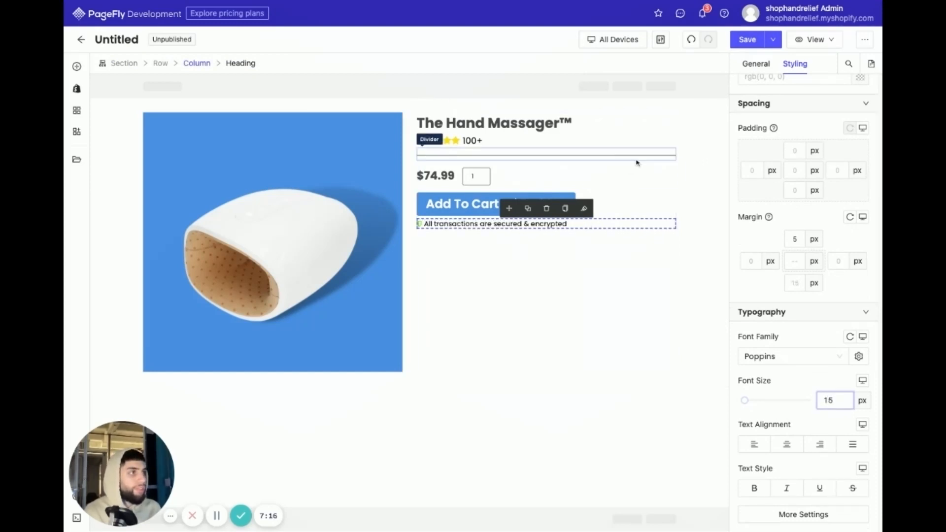
{"action": "left_click", "coordinate": [635, 157]}
{"action": "left_click", "coordinate": [505, 443]}
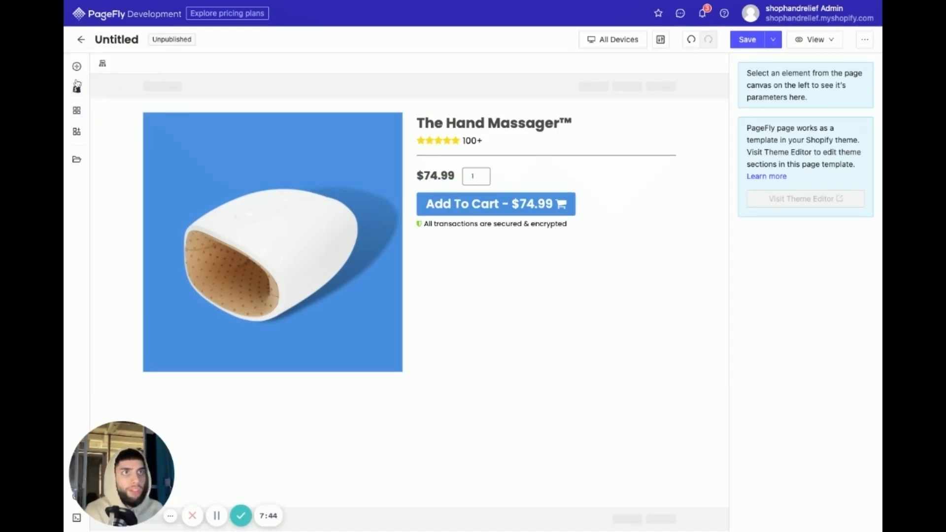
- Insert a plain line Divider below the secured transactions heading
{"action": "left_click", "coordinate": [76, 66]}
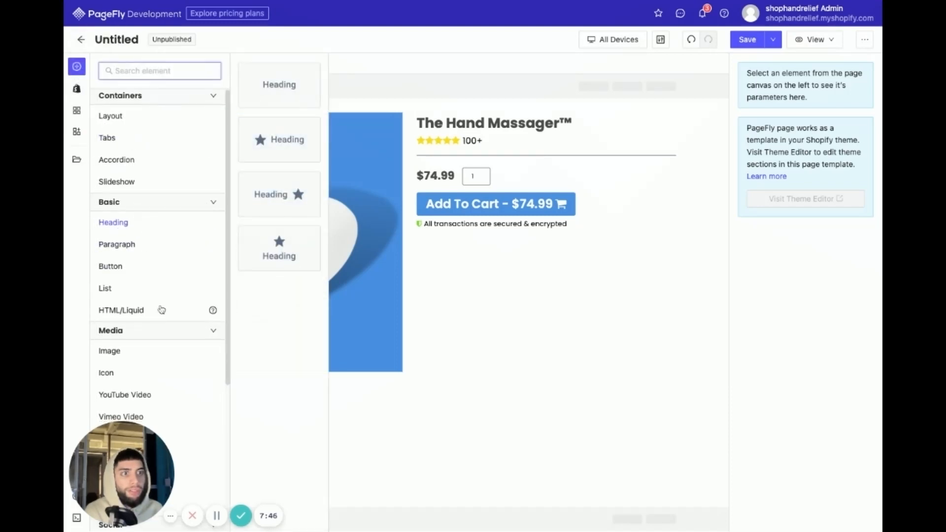
{"action": "scroll", "coordinate": [167, 327], "scroll_direction": "down", "scroll_amount": 3}
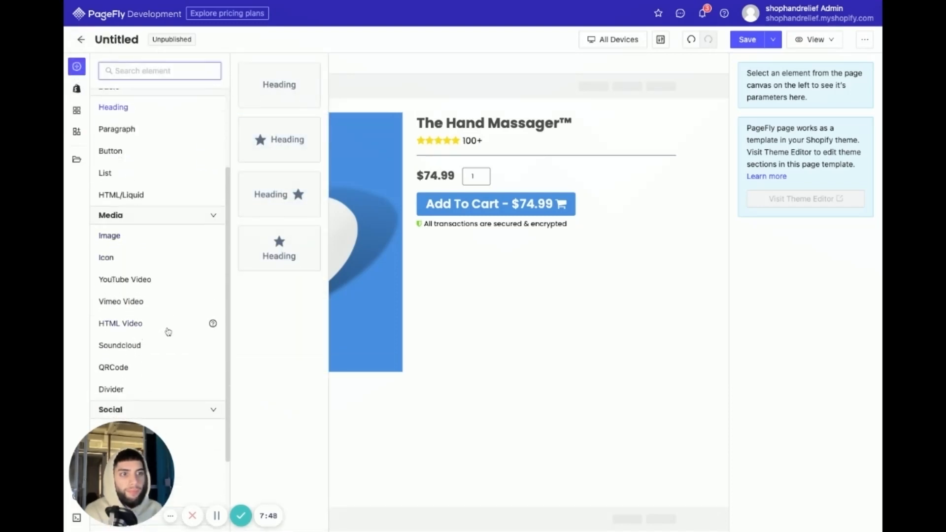
{"action": "left_click", "coordinate": [156, 359]}
{"action": "left_click_drag", "start_coordinate": [279, 93], "coordinate": [507, 319]}
{"action": "left_click", "coordinate": [526, 395]}
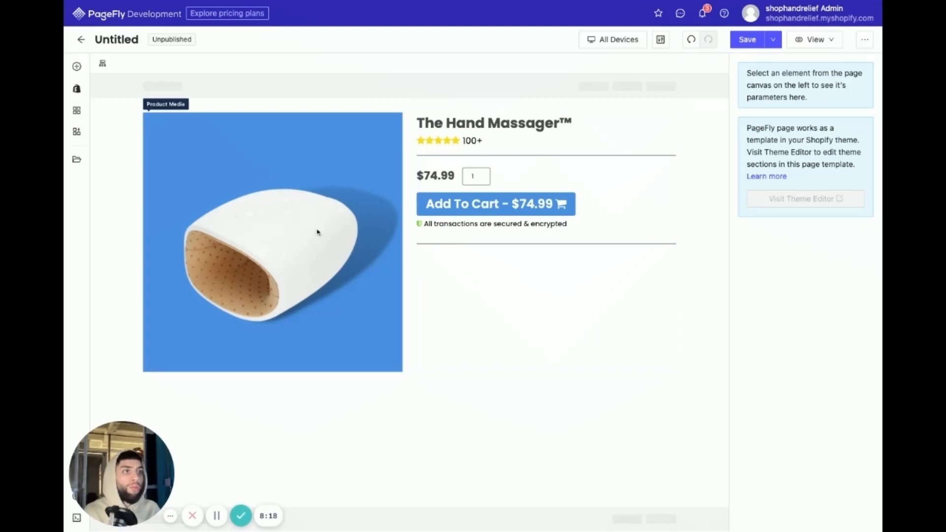
{"action": "left_click", "coordinate": [467, 291]}
{"action": "left_click", "coordinate": [551, 420]}
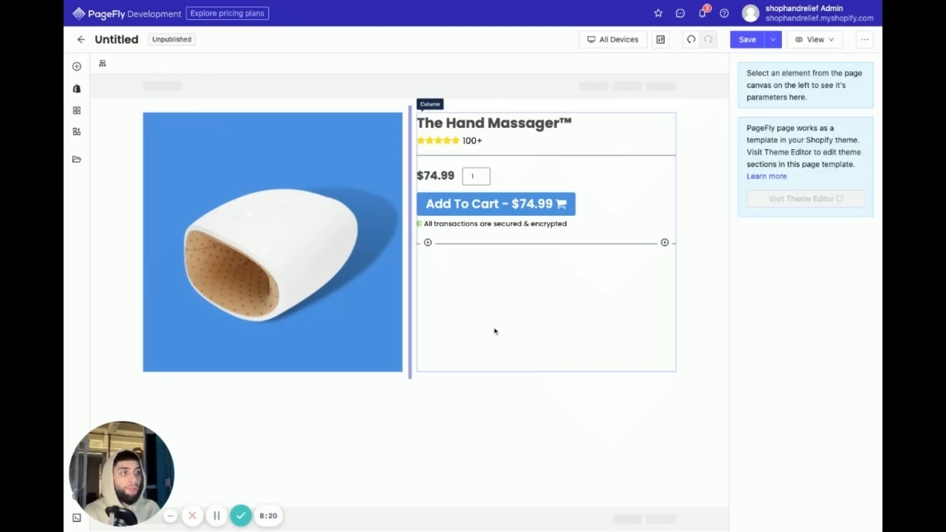
{"action": "left_click", "coordinate": [476, 311]}
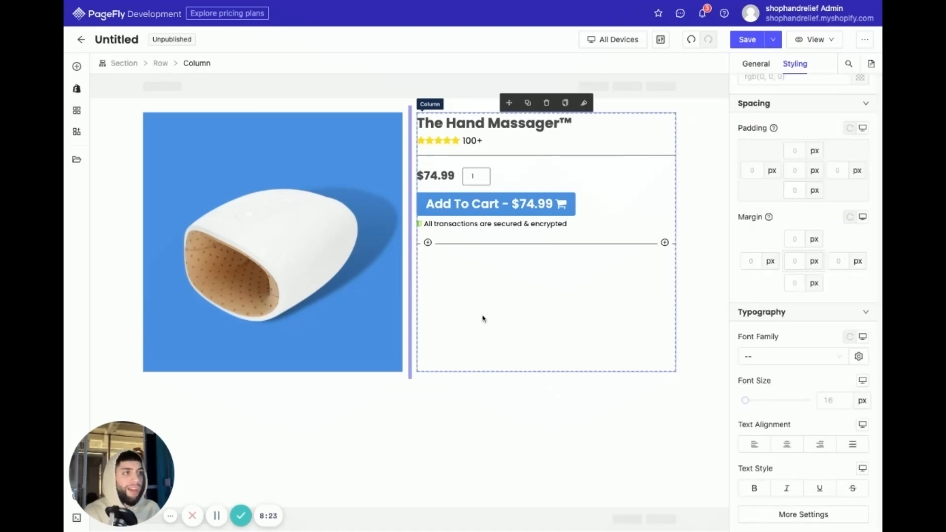
{"action": "left_click", "coordinate": [503, 429]}
{"action": "left_click", "coordinate": [457, 297]}
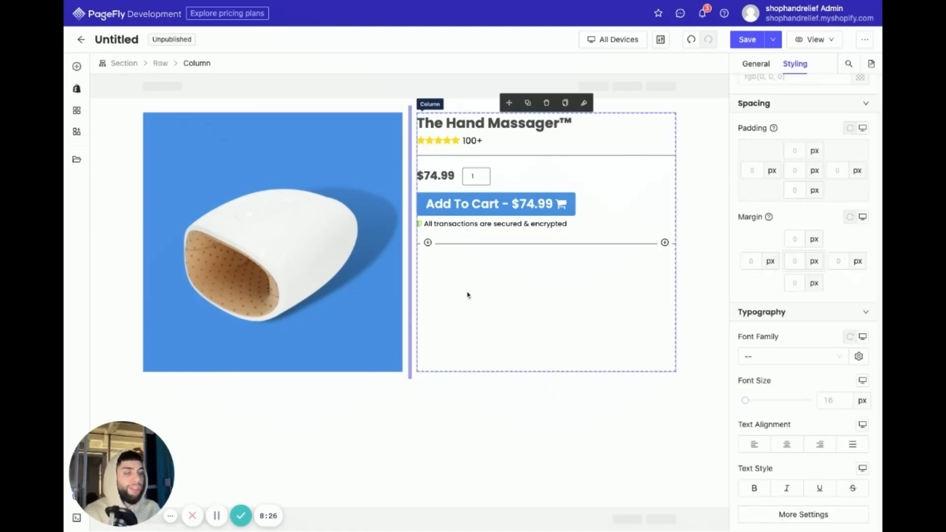
- Insert a Heading element with a star icon before its text below the lower divider
{"action": "left_click", "coordinate": [76, 66]}
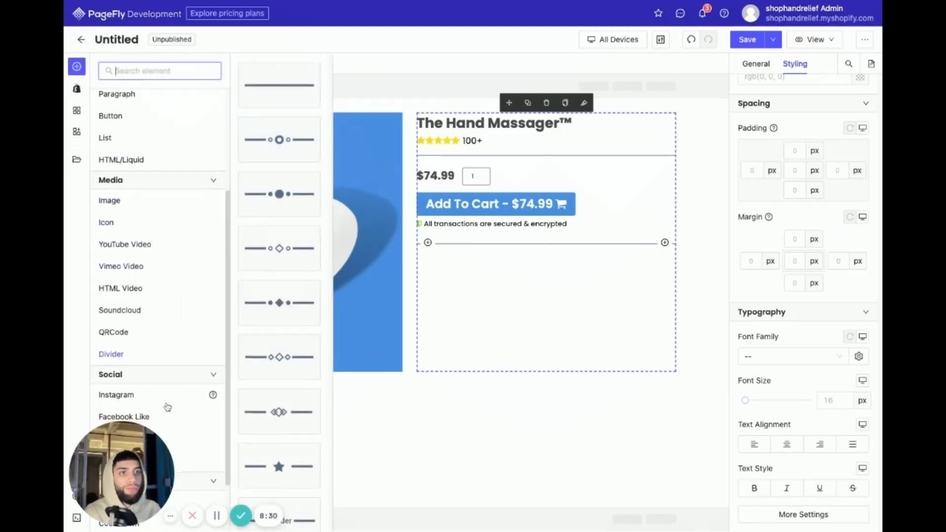
{"action": "scroll", "coordinate": [141, 190], "scroll_direction": "up", "scroll_amount": 2}
{"action": "scroll", "coordinate": [140, 190], "scroll_direction": "up", "scroll_amount": 1}
{"action": "left_click", "coordinate": [140, 183]}
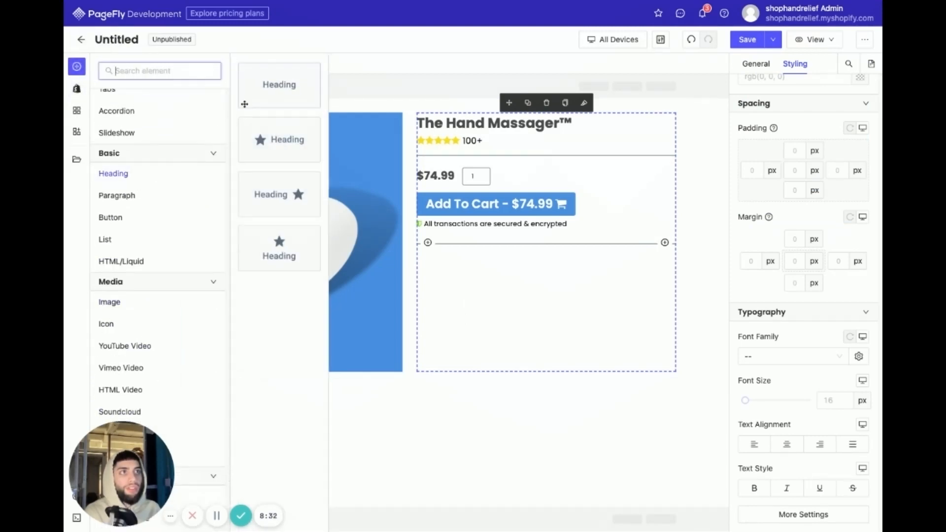
{"action": "left_click_drag", "start_coordinate": [272, 141], "coordinate": [481, 282]}
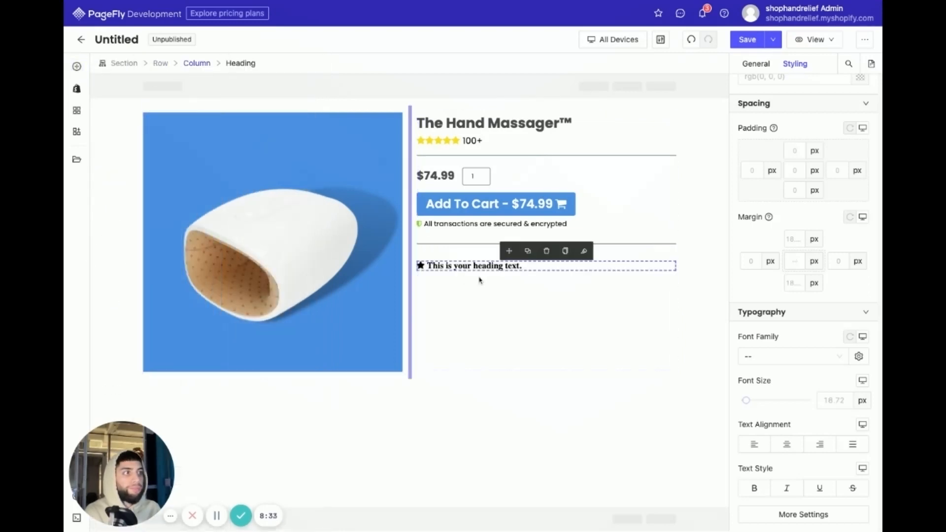
- Change the star icon of the heading below the lower divider to "check"
{"action": "left_click", "coordinate": [420, 266]}
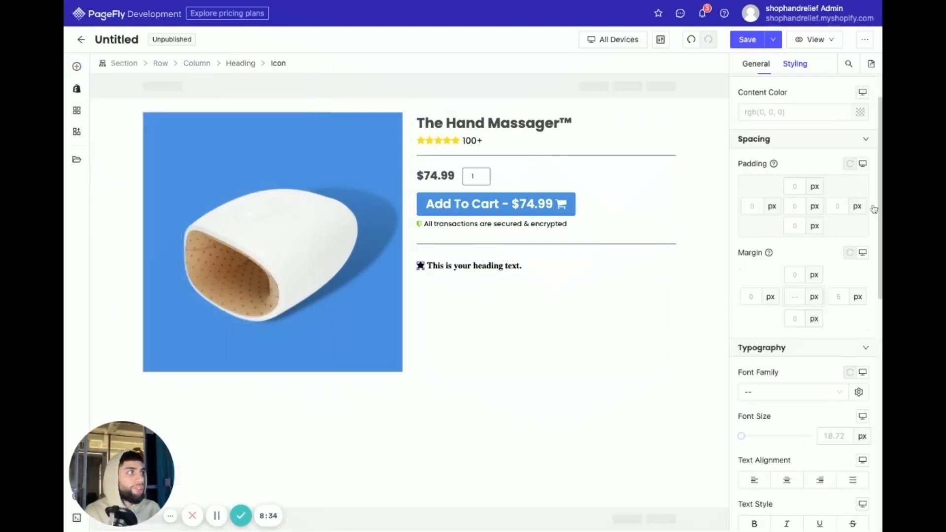
{"action": "left_click", "coordinate": [756, 64]}
{"action": "double_click", "coordinate": [798, 129]}
{"action": "type", "text": "check"}
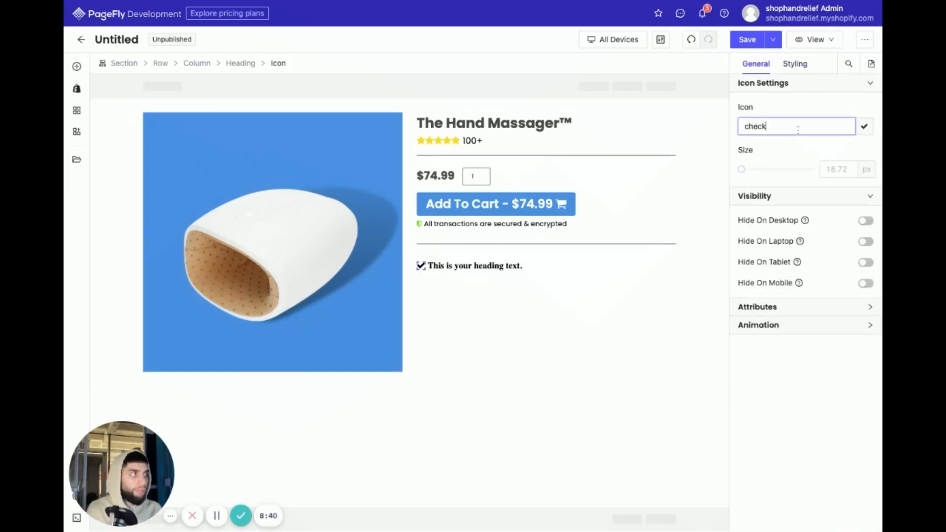
- Change the content color of the check icon in the heading below the lower divider to the button's blue
{"action": "left_click", "coordinate": [795, 63]}
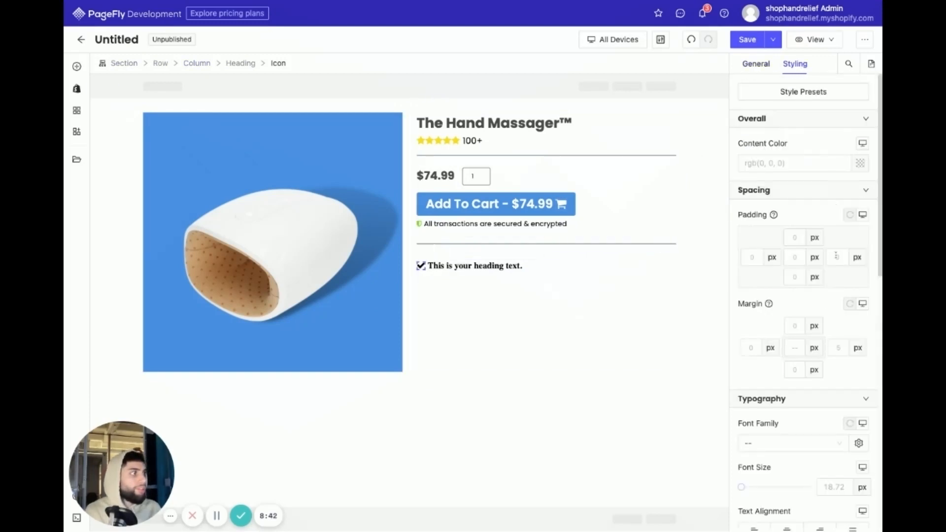
{"action": "left_click", "coordinate": [859, 164]}
{"action": "left_click", "coordinate": [615, 235]}
{"action": "left_click", "coordinate": [502, 279]}
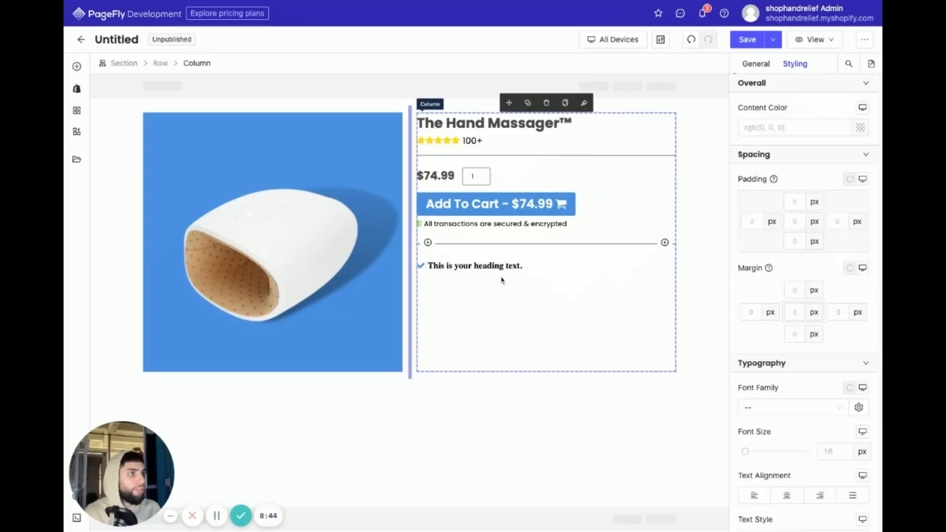
- Set the font family of the check-icon heading to Poppins
{"action": "left_click", "coordinate": [493, 266]}
{"action": "left_click", "coordinate": [783, 408]}
{"action": "left_click", "coordinate": [756, 446]}
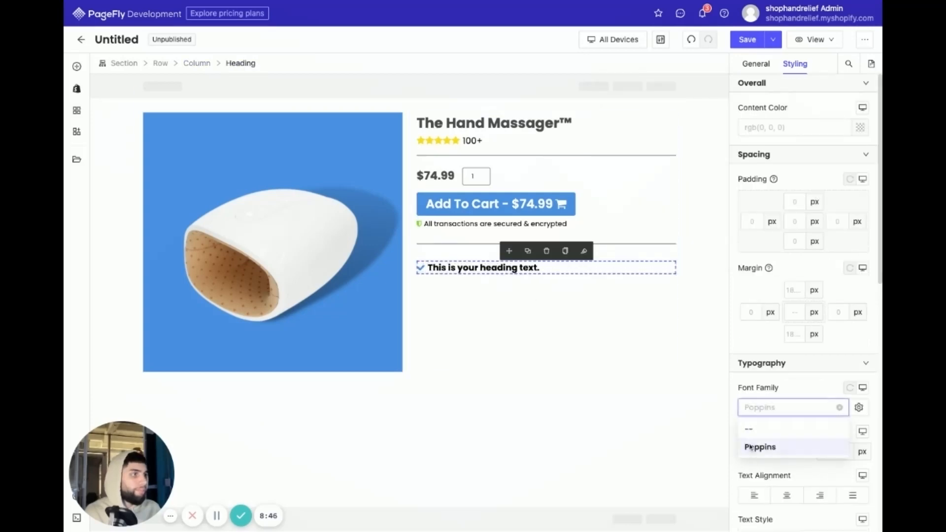
{"action": "left_click", "coordinate": [510, 296]}
- Replace the check-icon heading's placeholder text with "Free 5-10 Day Shipping"
{"action": "left_click", "coordinate": [491, 267]}
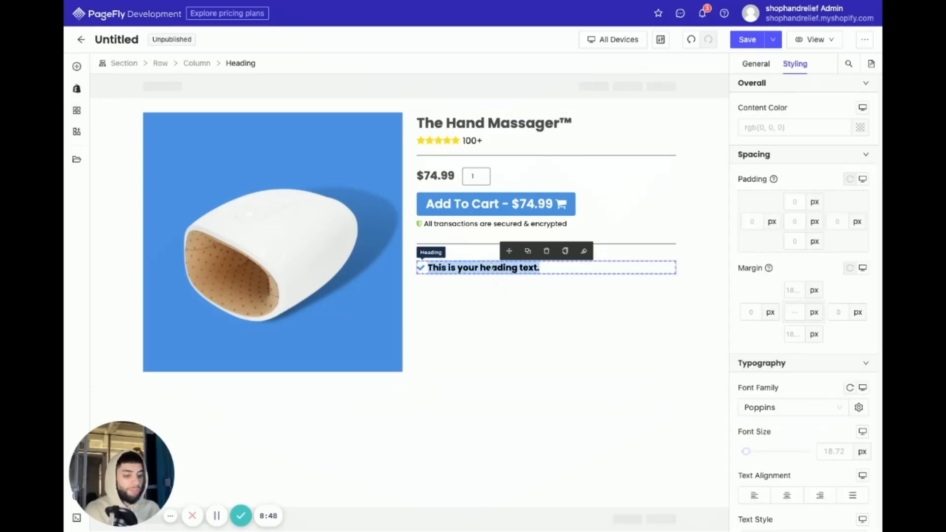
{"action": "type", "text": "Free"}
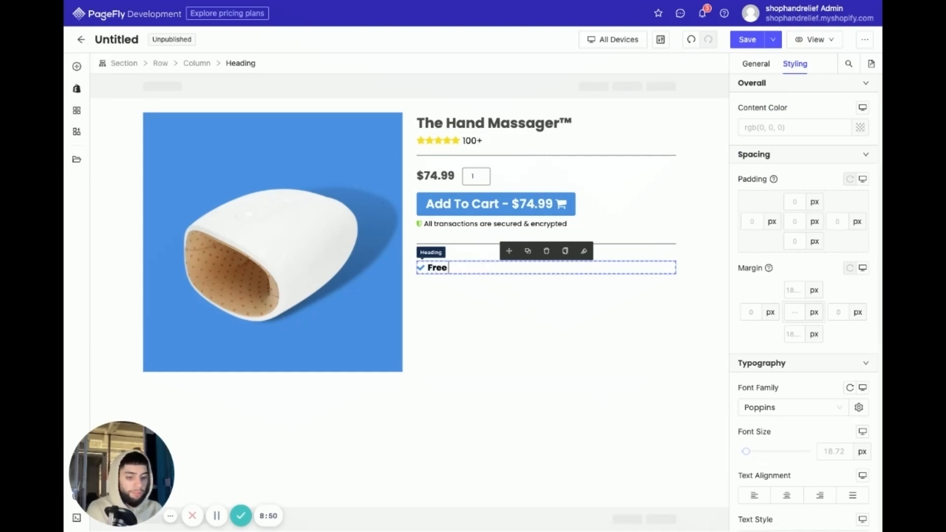
{"action": "type", "text": " 5-10"}
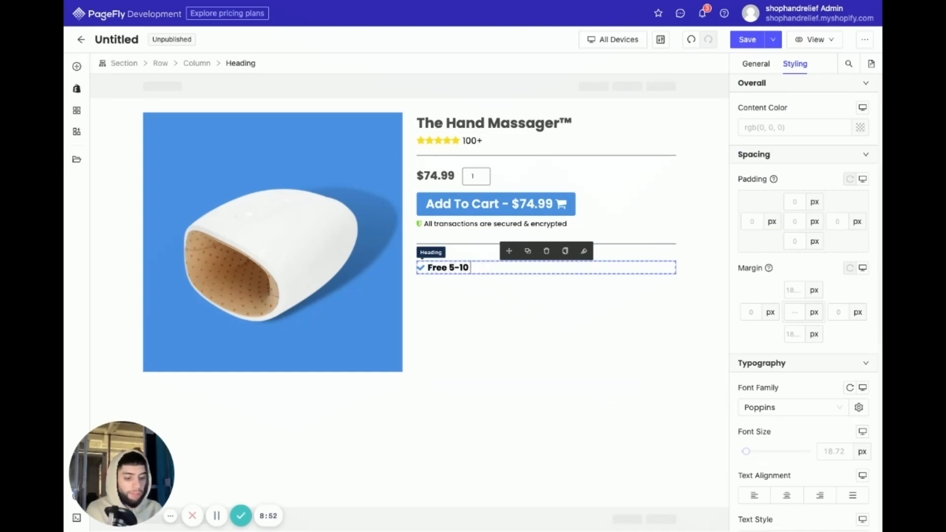
{"action": "type", "text": " Day S"}
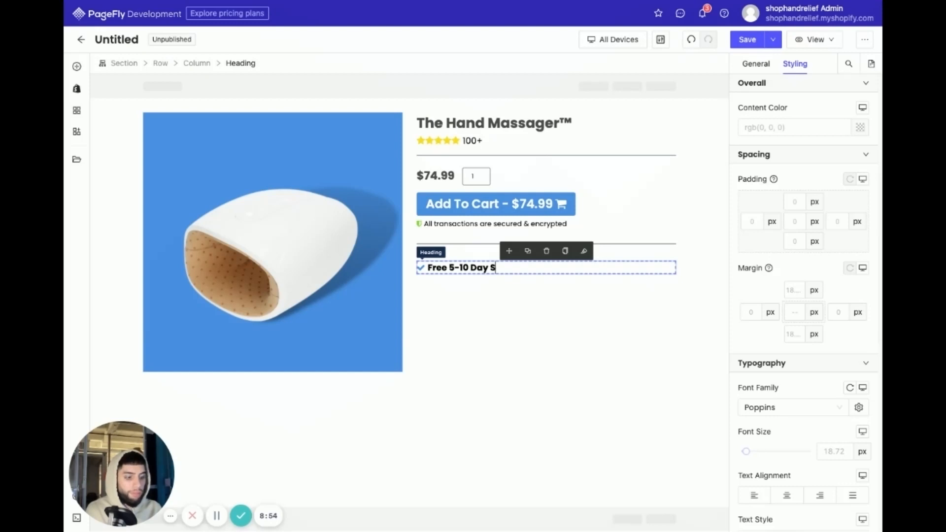
{"action": "type", "text": "hipping"}
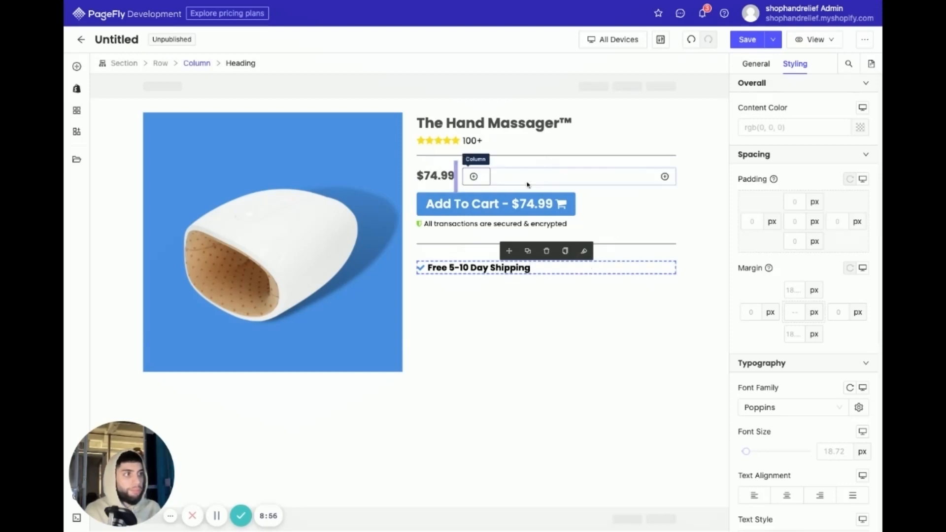
- Duplicate the shipping heading and change the copy's text to "100% Money Back Guarantee"
{"action": "left_click", "coordinate": [528, 251]}
{"action": "double_click", "coordinate": [509, 295]}
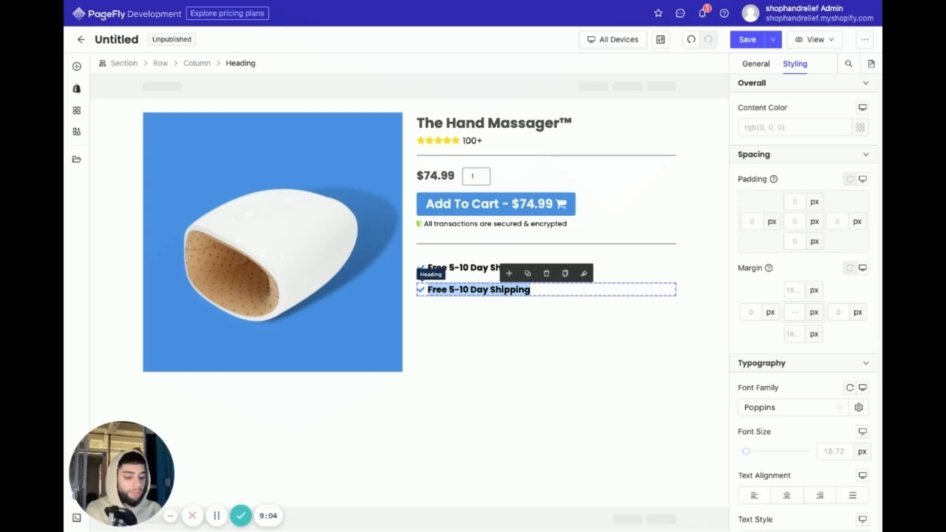
{"action": "type", "text": "100%"}
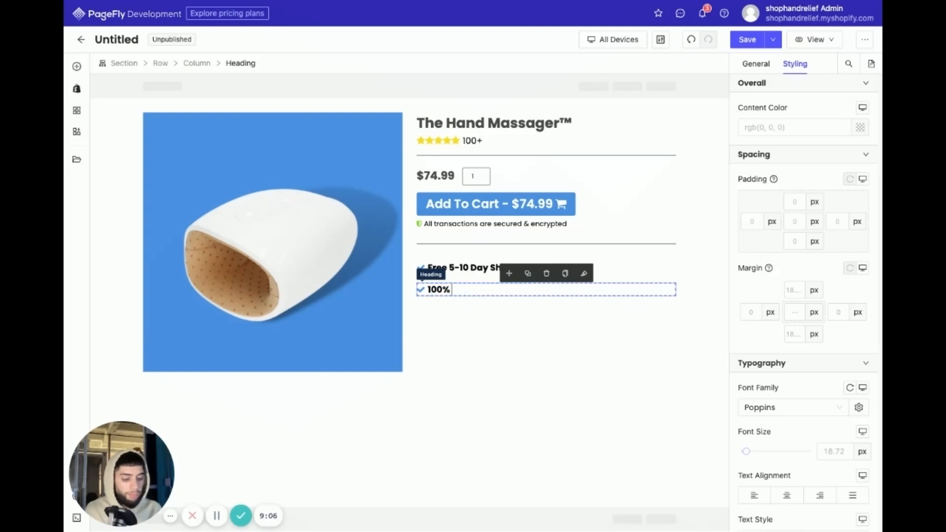
{"action": "type", "text": " Money Back G"}
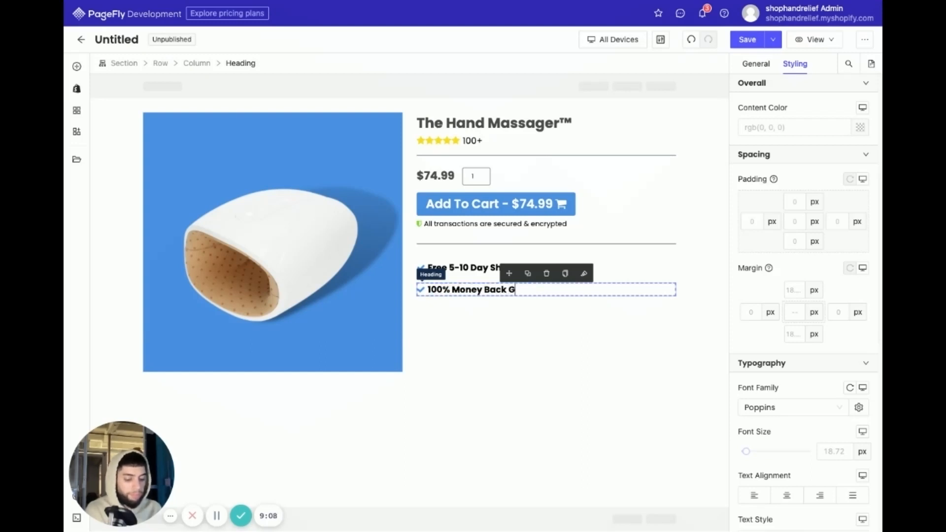
{"action": "type", "text": "uarantee"}
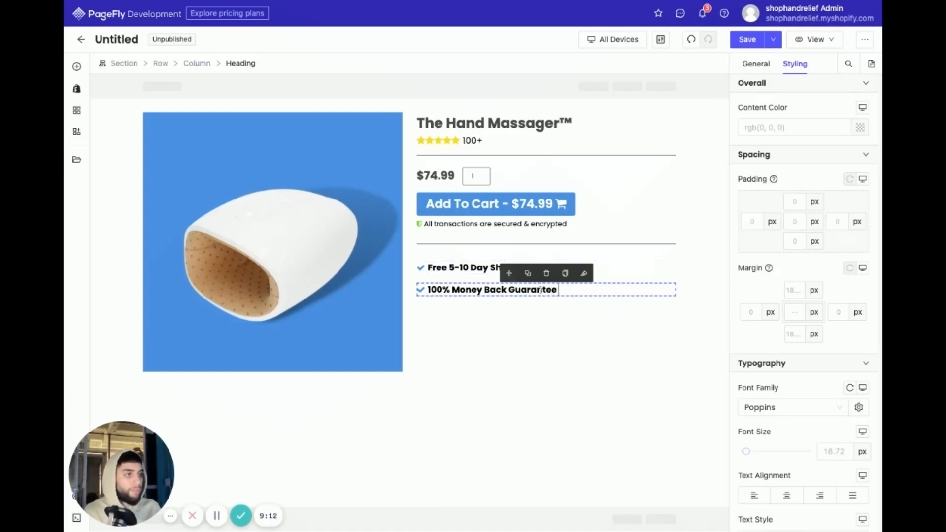
- Duplicate the money-back guarantee heading and change the copy's text to "whatevr"
{"action": "left_click", "coordinate": [527, 273]}
{"action": "triple_click", "coordinate": [536, 312]}
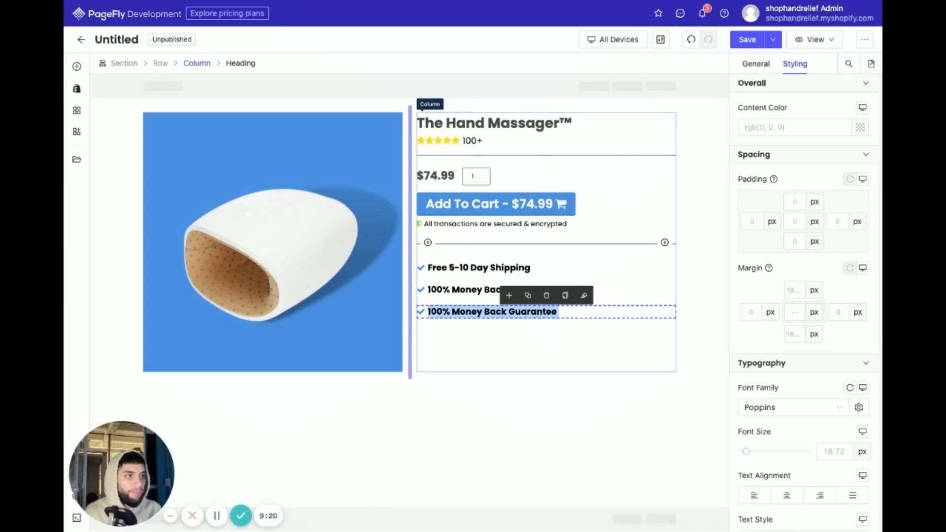
{"action": "type", "text": "whatevr"}
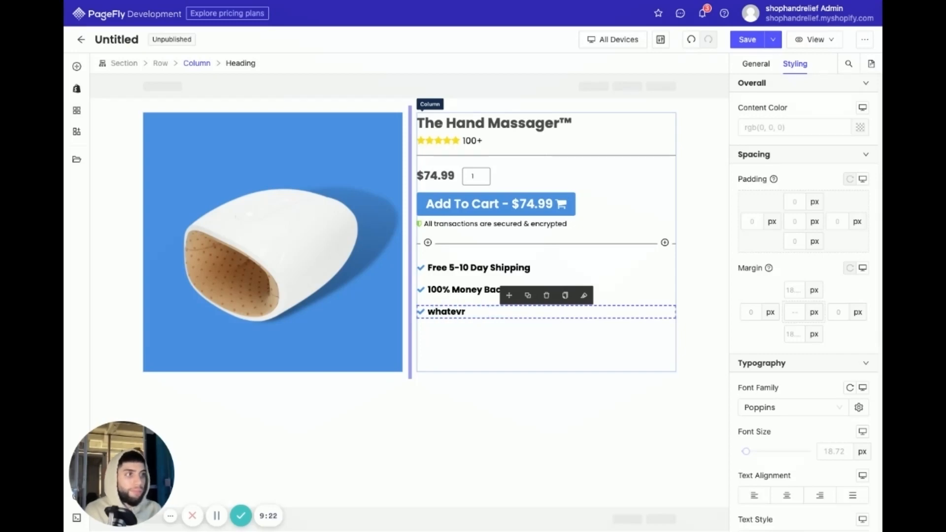
{"action": "left_click", "coordinate": [522, 400]}
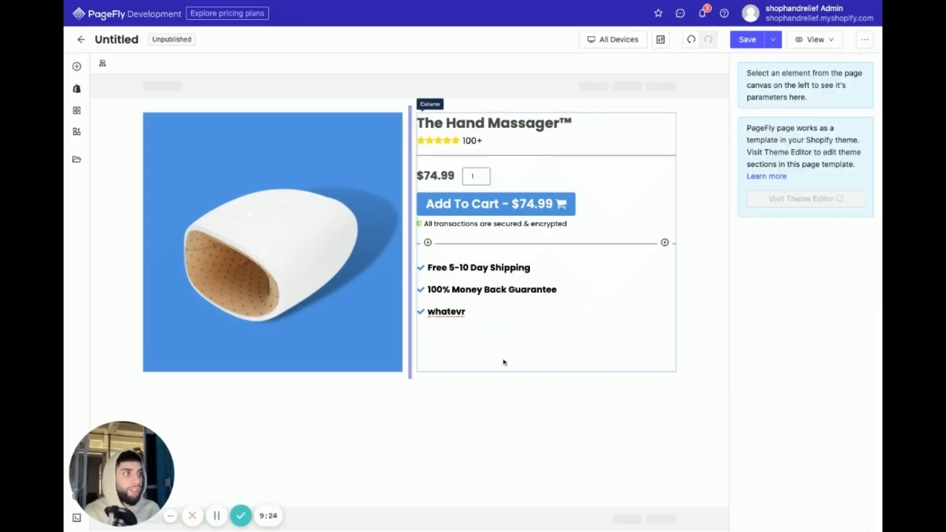
- Add a two-column 1/2 + 1/2 layout as a new section below the product section
{"action": "left_click", "coordinate": [77, 67]}
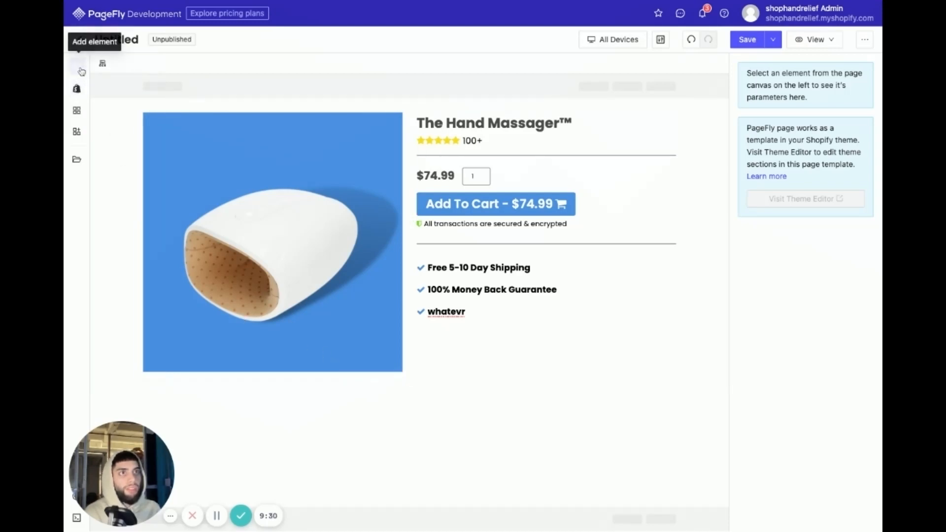
{"action": "scroll", "coordinate": [146, 181], "scroll_direction": "up", "scroll_amount": 2}
{"action": "mouse_move", "coordinate": [108, 118]}
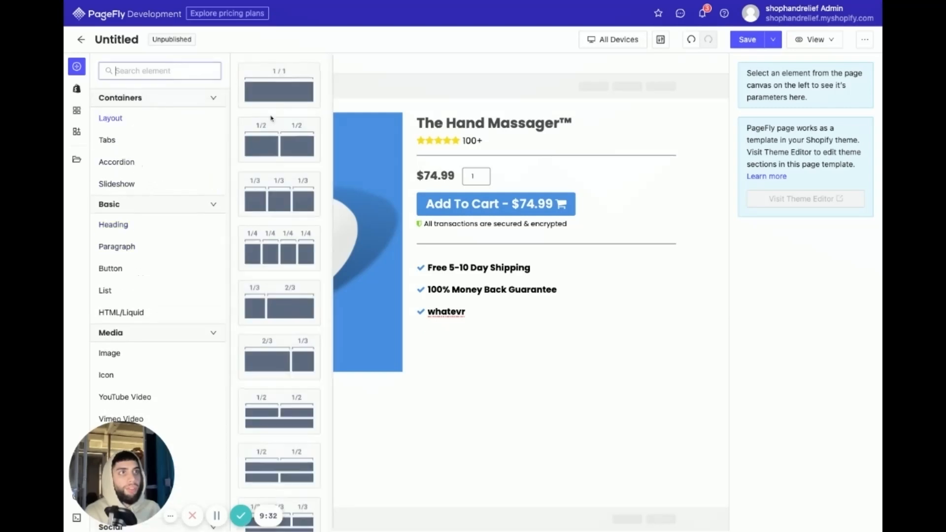
{"action": "left_click_drag", "start_coordinate": [274, 129], "coordinate": [390, 410]}
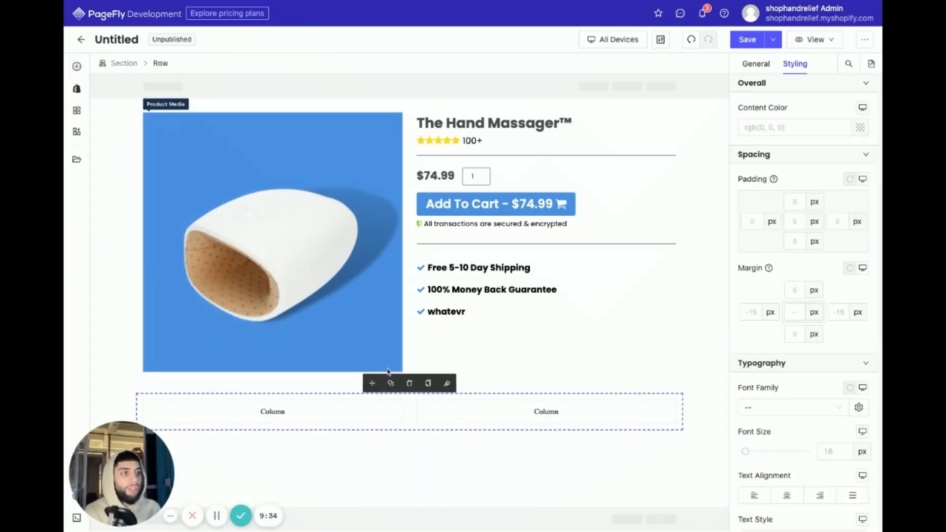
{"action": "left_click", "coordinate": [558, 461]}
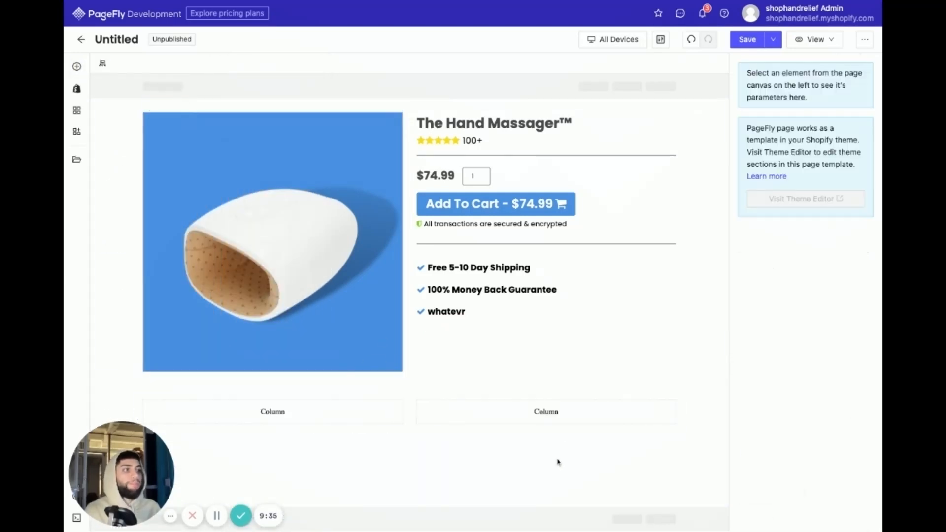
{"action": "left_click", "coordinate": [406, 394]}
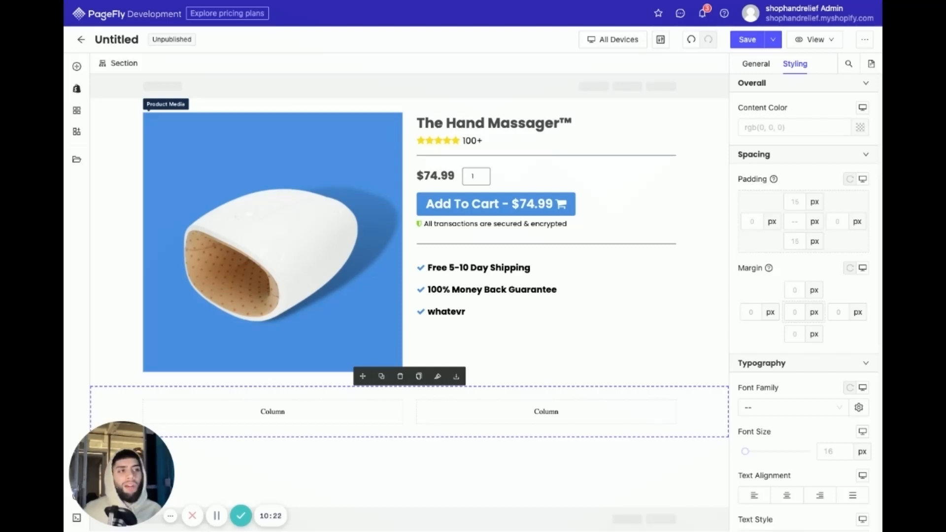
{"action": "left_click", "coordinate": [298, 412]}
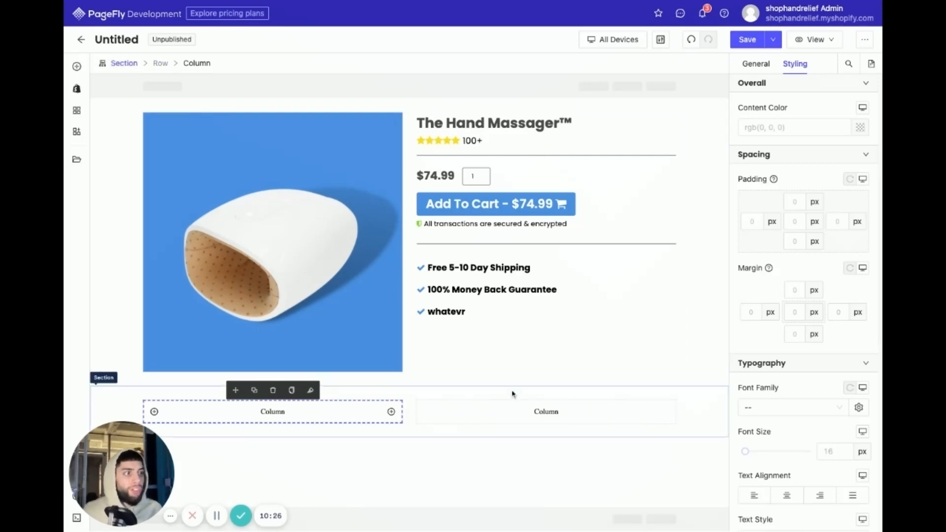
{"action": "left_click", "coordinate": [536, 419]}
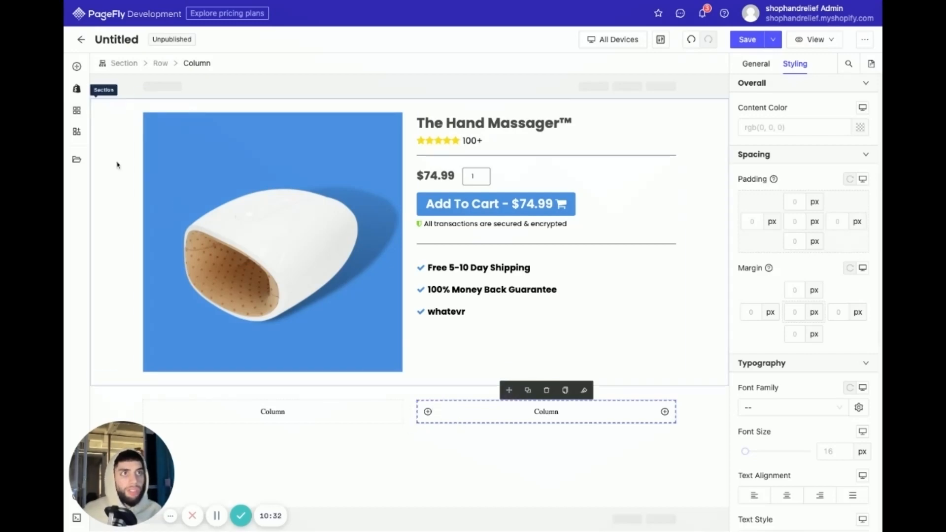
{"action": "left_click", "coordinate": [226, 413]}
{"action": "left_click", "coordinate": [490, 426]}
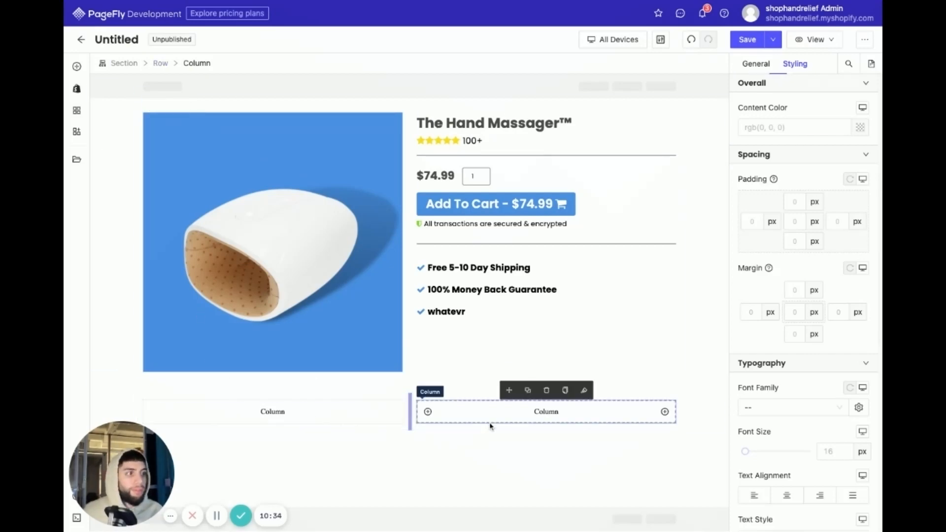
{"action": "left_click", "coordinate": [344, 413]}
{"action": "left_click", "coordinate": [540, 427]}
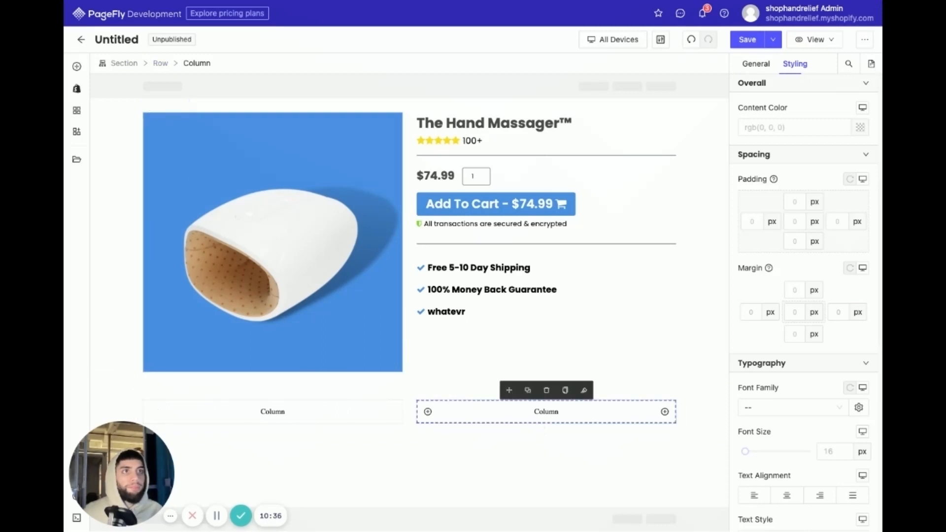
- Insert an Image element into the right column of the new two-column section
{"action": "left_click", "coordinate": [77, 67]}
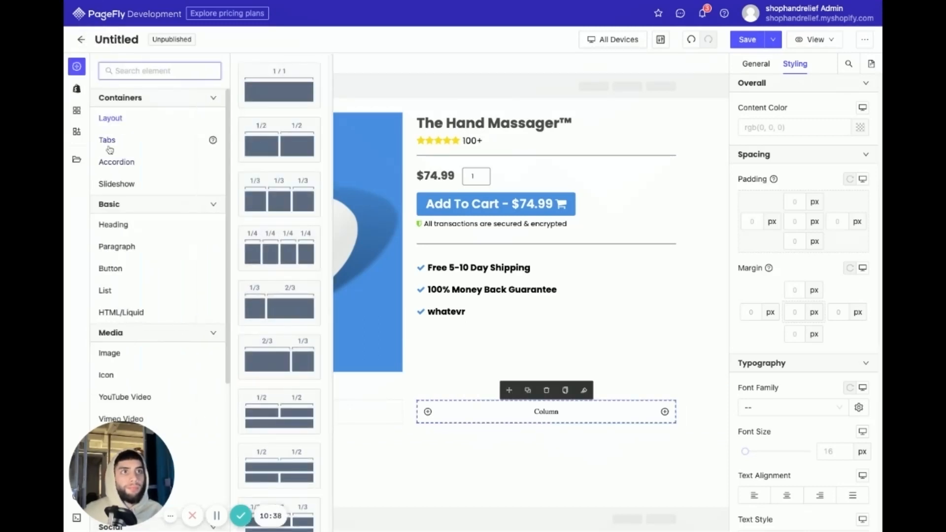
{"action": "mouse_move", "coordinate": [183, 351]}
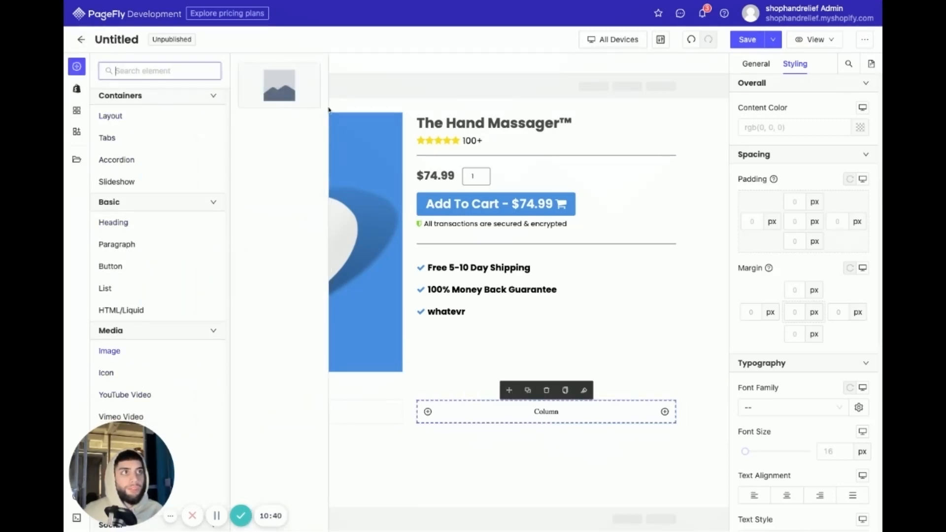
{"action": "left_click_drag", "start_coordinate": [273, 90], "coordinate": [507, 414]}
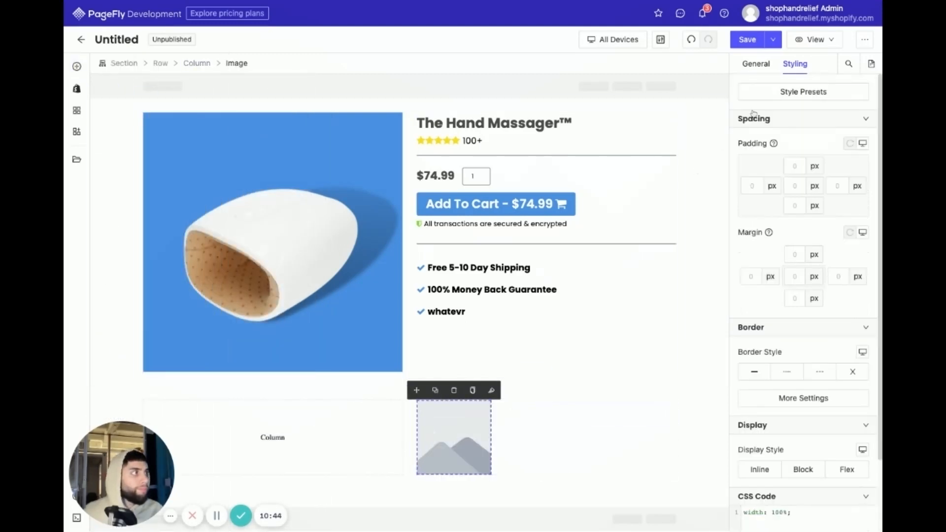
- Set the new image's source to the stored "Untitled design" picture of the massager on a blue circle
{"action": "left_click", "coordinate": [805, 149]}
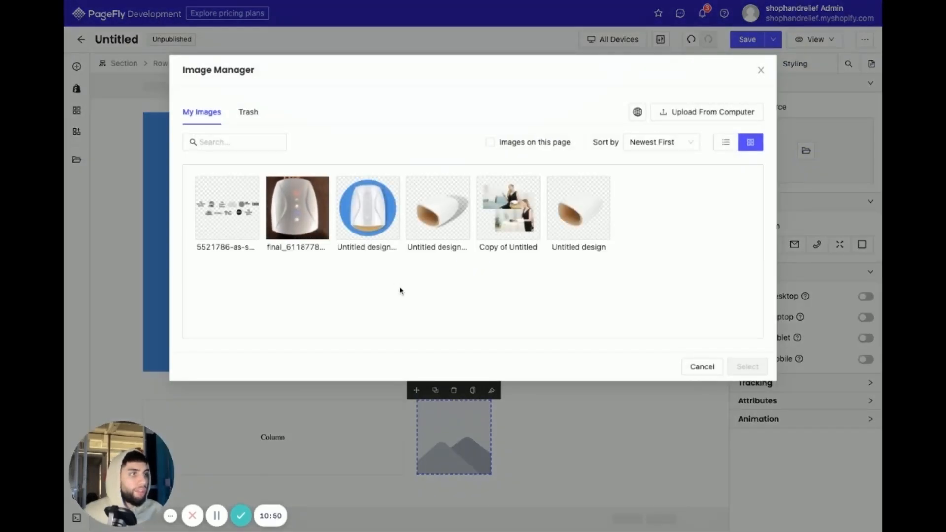
{"action": "left_click", "coordinate": [372, 249]}
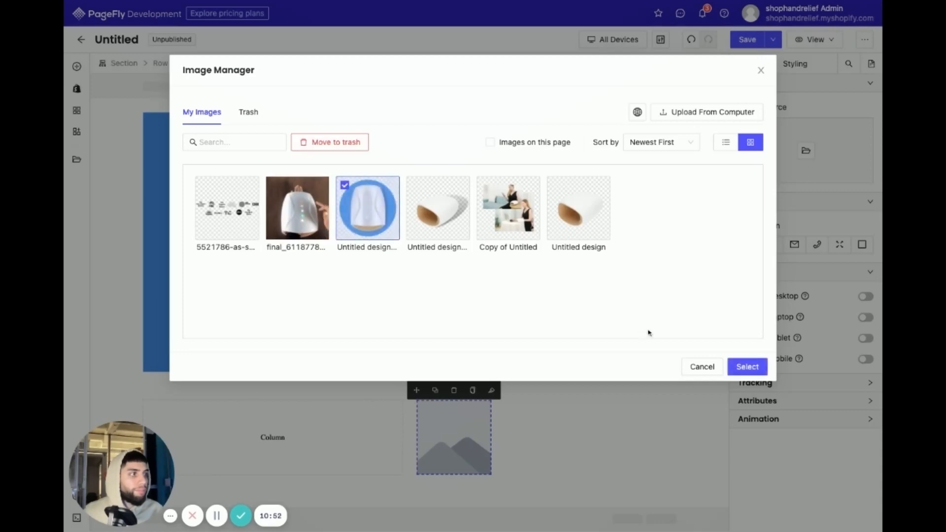
{"action": "left_click", "coordinate": [747, 367]}
- Insert a Heading element into the empty left column beside the blue-circle image
{"action": "scroll", "coordinate": [523, 310], "scroll_direction": "down", "scroll_amount": 3}
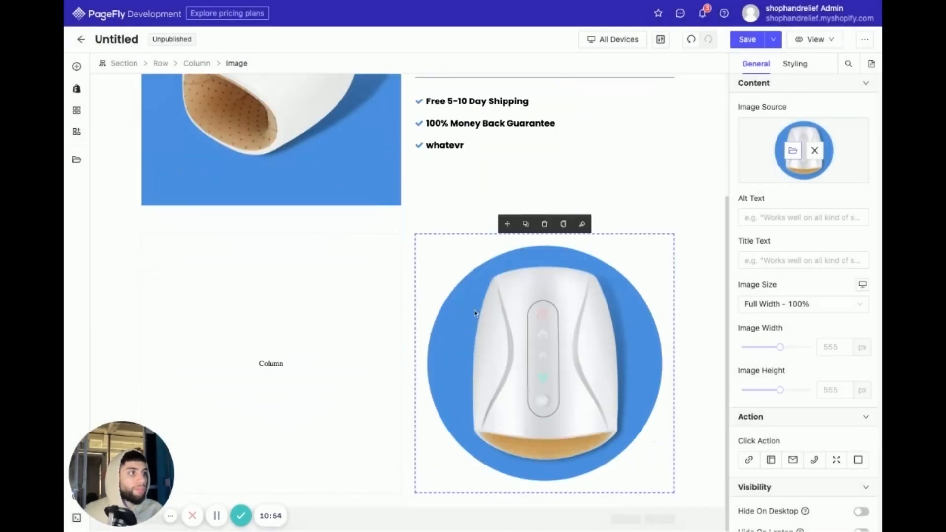
{"action": "left_click", "coordinate": [304, 355]}
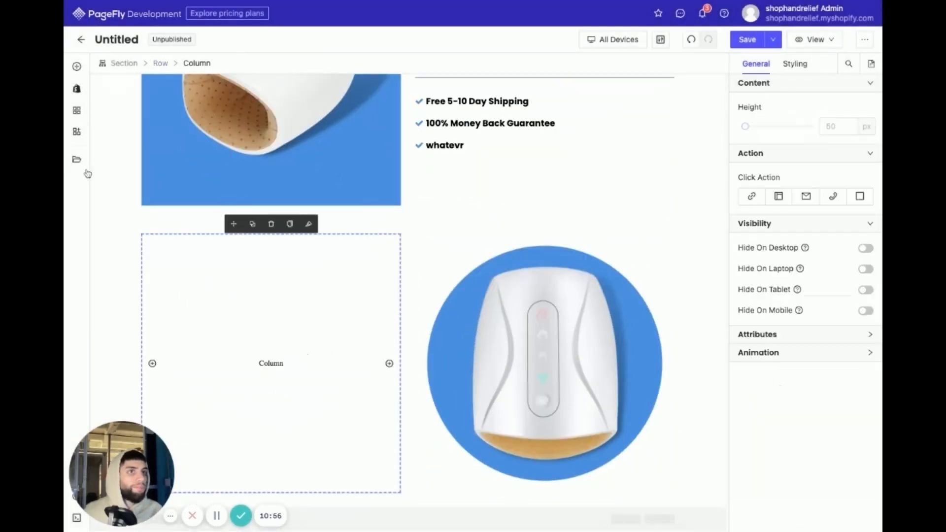
{"action": "scroll", "coordinate": [94, 158], "scroll_direction": "up", "scroll_amount": 2}
{"action": "left_click", "coordinate": [77, 66]}
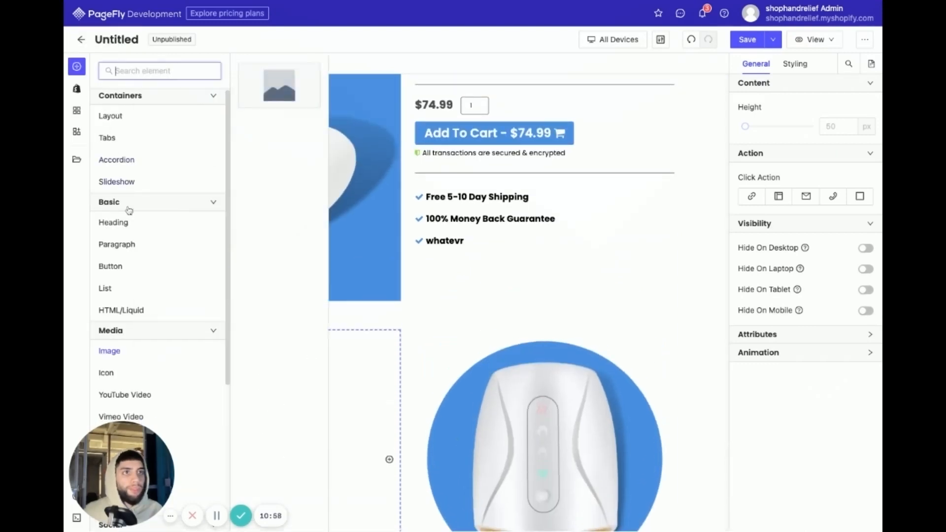
{"action": "mouse_move", "coordinate": [133, 224]}
{"action": "left_click_drag", "start_coordinate": [271, 93], "coordinate": [277, 370]}
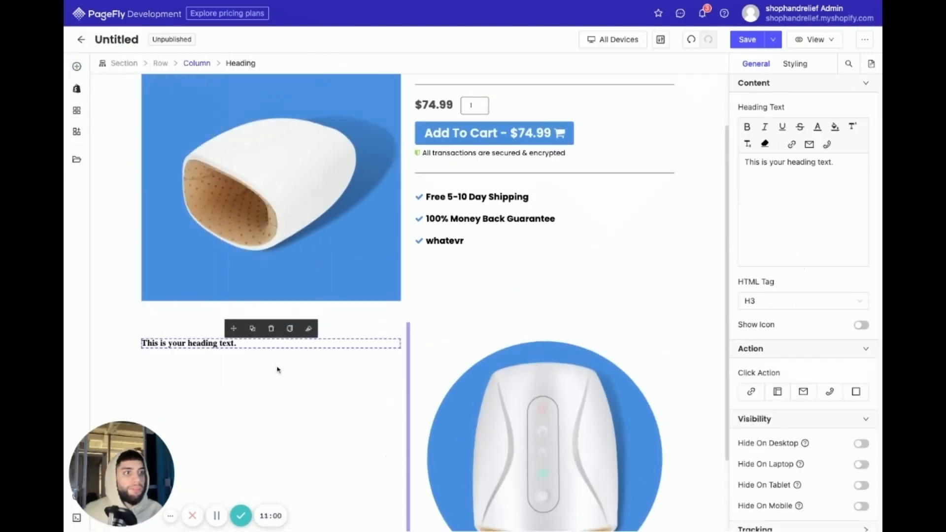
- Set the font family of the heading beside the blue-circle image to Poppins
{"action": "scroll", "coordinate": [542, 296], "scroll_direction": "down", "scroll_amount": 2}
{"action": "left_click", "coordinate": [785, 64]}
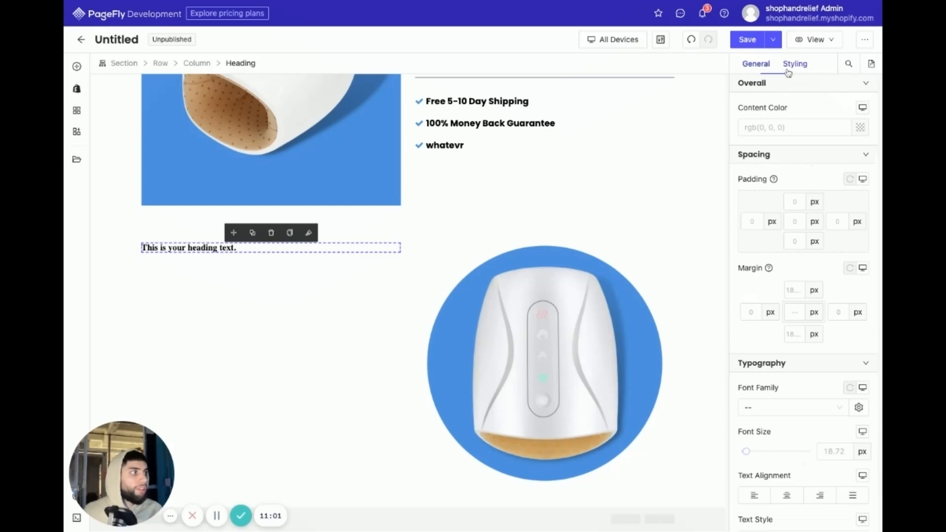
{"action": "left_click", "coordinate": [768, 408]}
{"action": "left_click", "coordinate": [759, 447]}
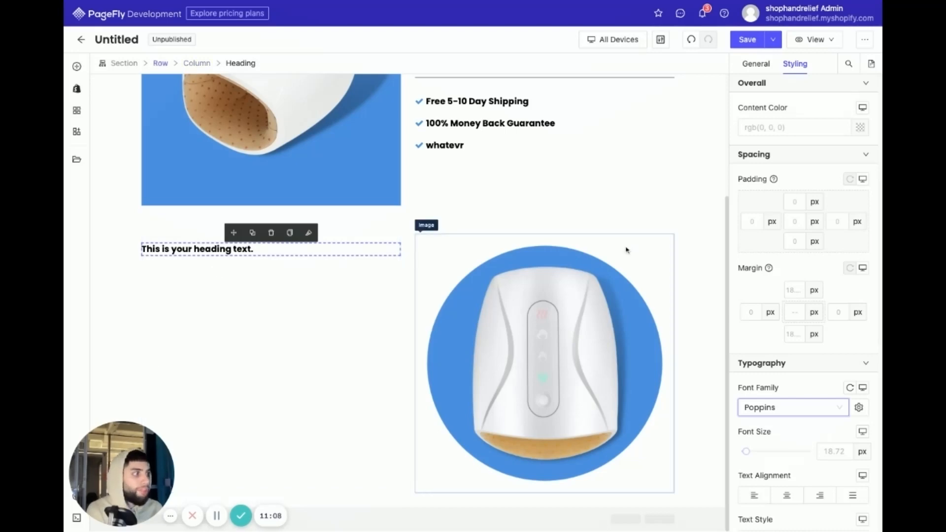
- Change the heading beside the blue-circle image to "Who's this for?" and duplicate it directly below
{"action": "scroll", "coordinate": [805, 382], "scroll_direction": "down", "scroll_amount": 2}
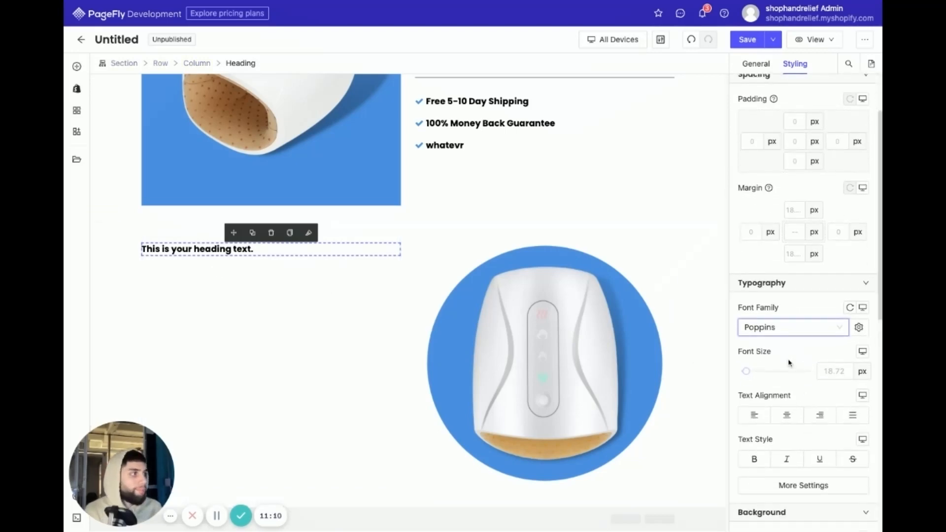
{"action": "double_click", "coordinate": [193, 248]}
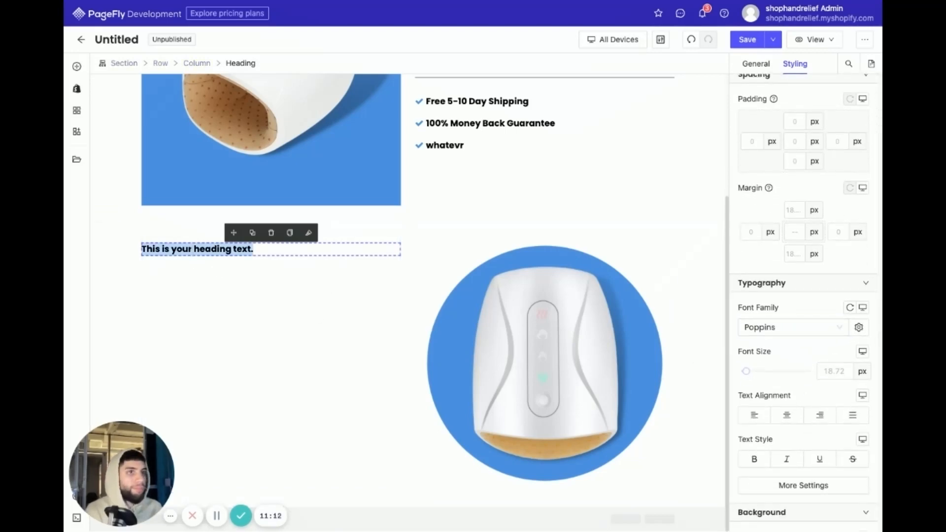
{"action": "type", "text": "W"}
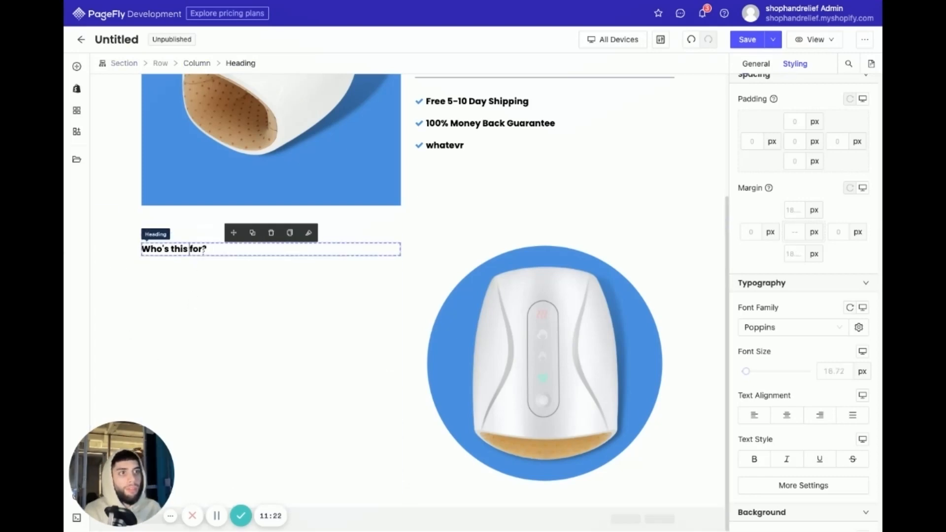
{"action": "left_click", "coordinate": [253, 232]}
- Set the lower heading copy's font size to 55 px and its upper and lower margins to 0
{"action": "double_click", "coordinate": [204, 271]}
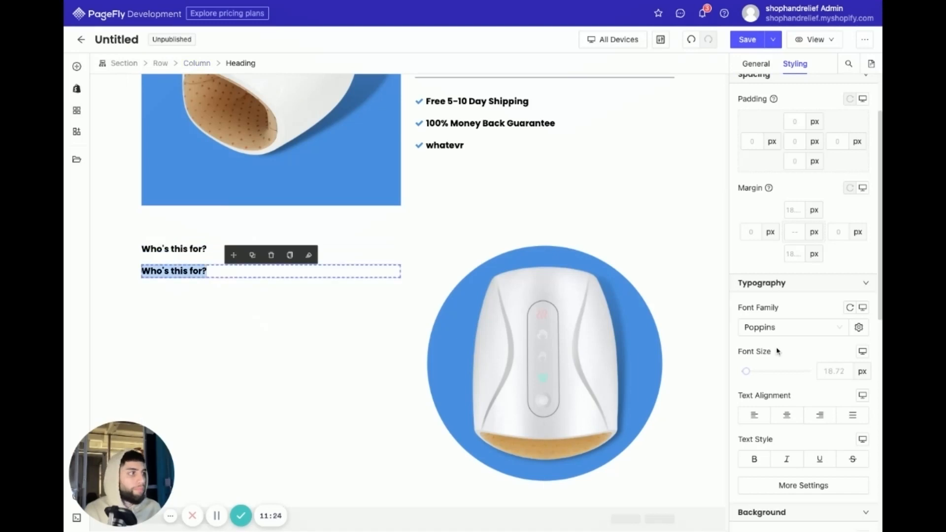
{"action": "left_click_drag", "start_coordinate": [748, 372], "coordinate": [762, 371]}
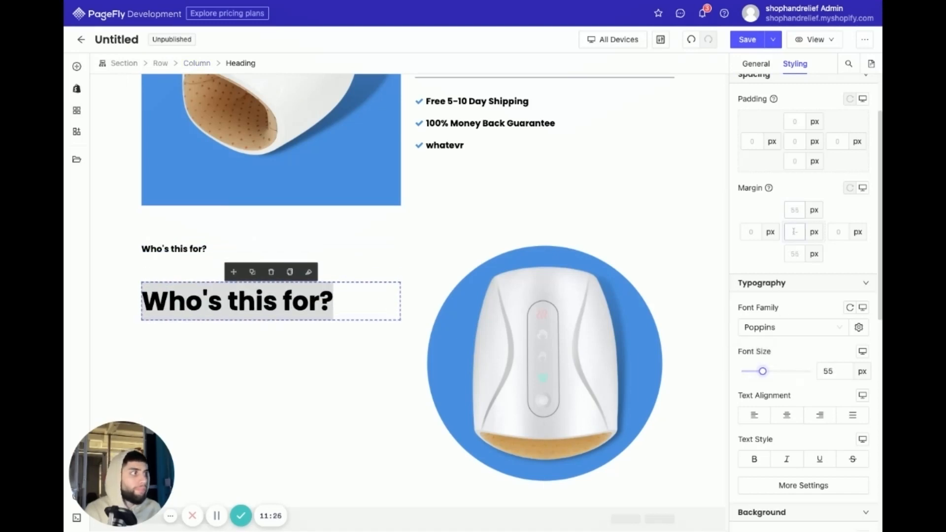
{"action": "type", "text": "0"}
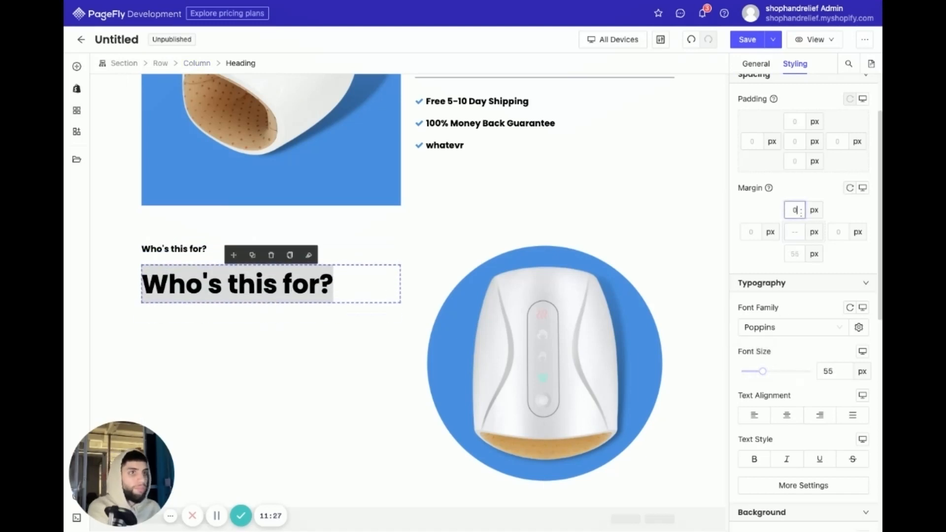
{"action": "left_click", "coordinate": [795, 252]}
{"action": "type", "text": "0"}
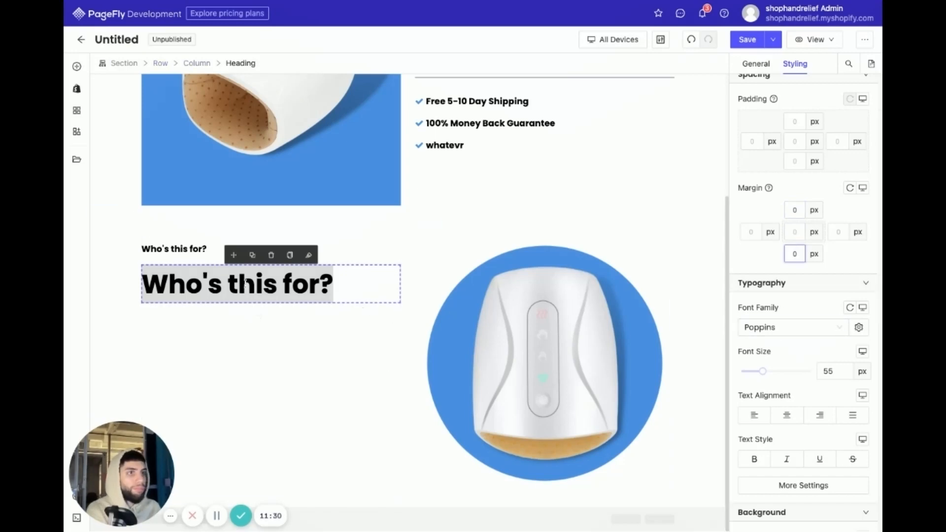
- Retitle the large 55 px heading as "Who's This For"
{"action": "double_click", "coordinate": [245, 284]}
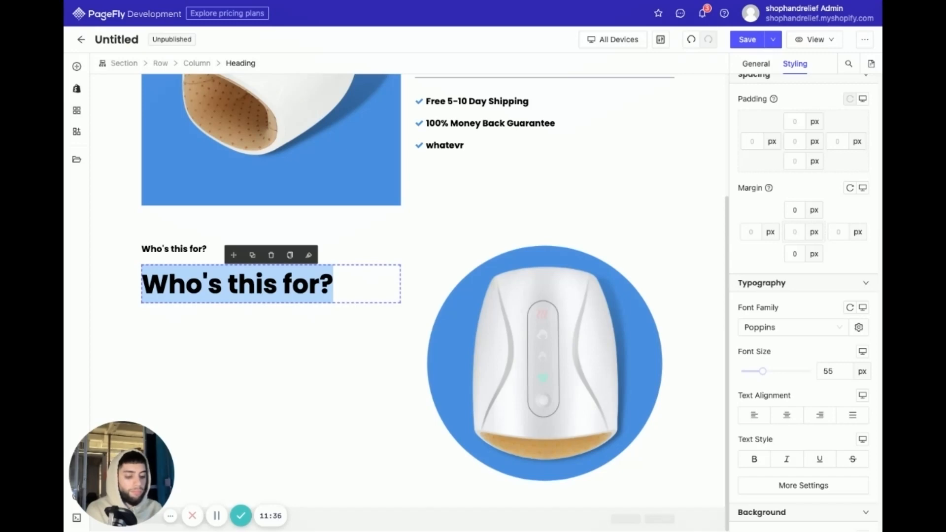
{"action": "type", "text": "T"}
{"action": "key", "text": "BackSpace"}
{"action": "type", "text": "Whos"}
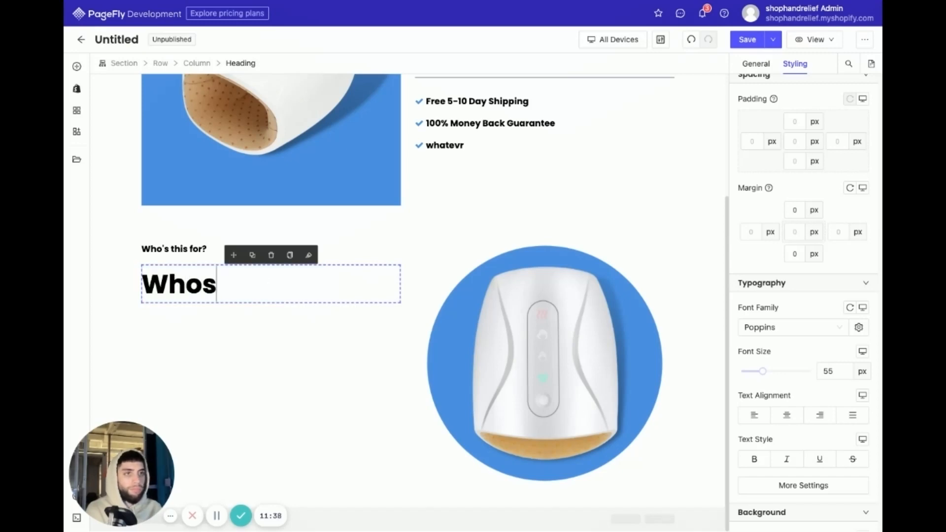
{"action": "type", "text": " This For"}
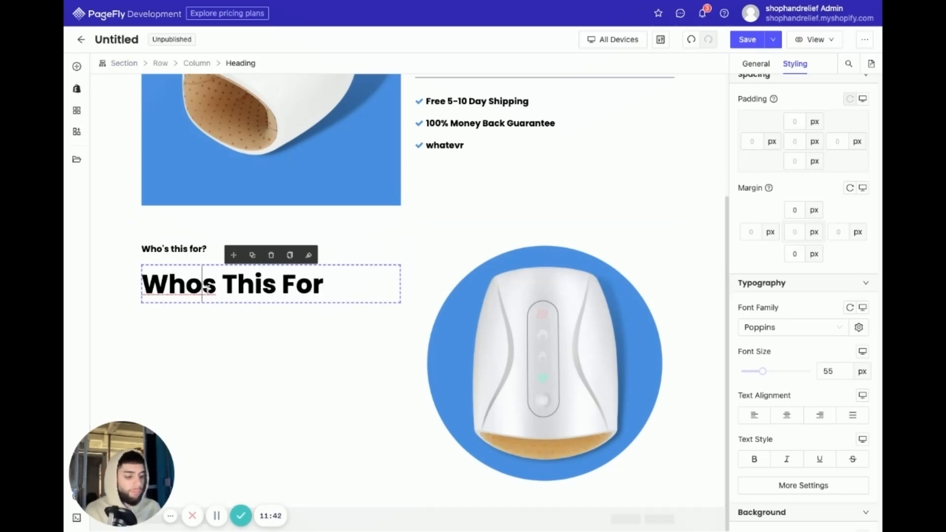
{"action": "type", "text": "'"}
- Replace the small heading above "Who's This For" with the placeholder text "fsdfdsf"
{"action": "triple_click", "coordinate": [190, 249]}
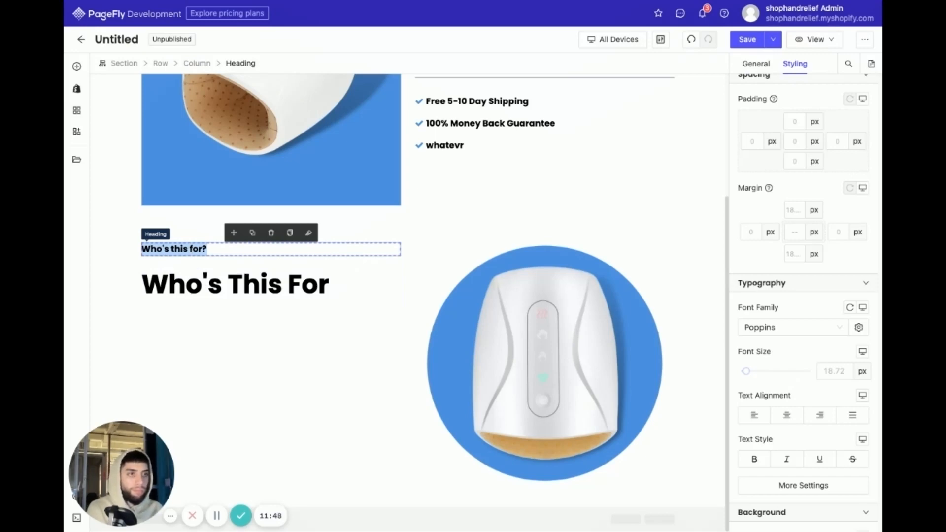
{"action": "type", "text": "Rel"}
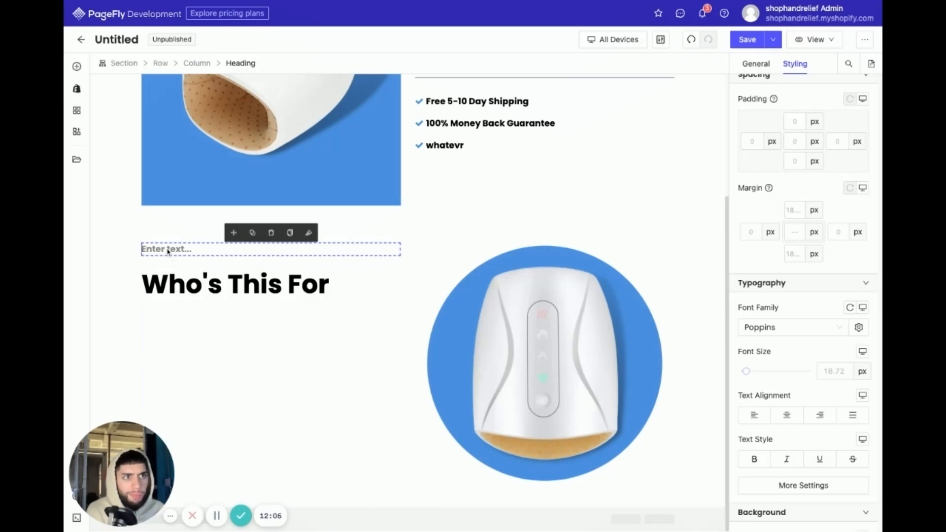
{"action": "type", "text": "fdsf"}
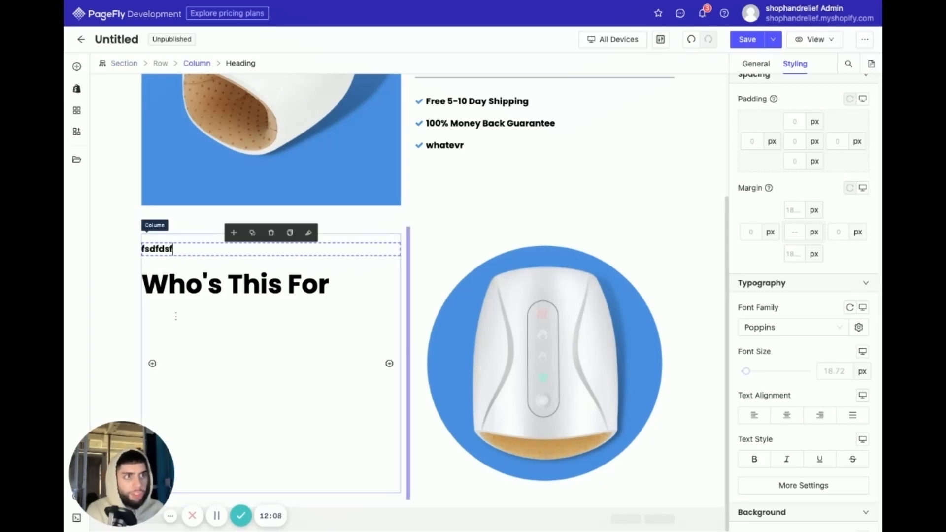
- Duplicate the large "Who's This For" heading and set the lower copy's font size to 23 px
{"action": "left_click", "coordinate": [242, 361]}
{"action": "left_click", "coordinate": [321, 284]}
{"action": "left_click", "coordinate": [252, 257]}
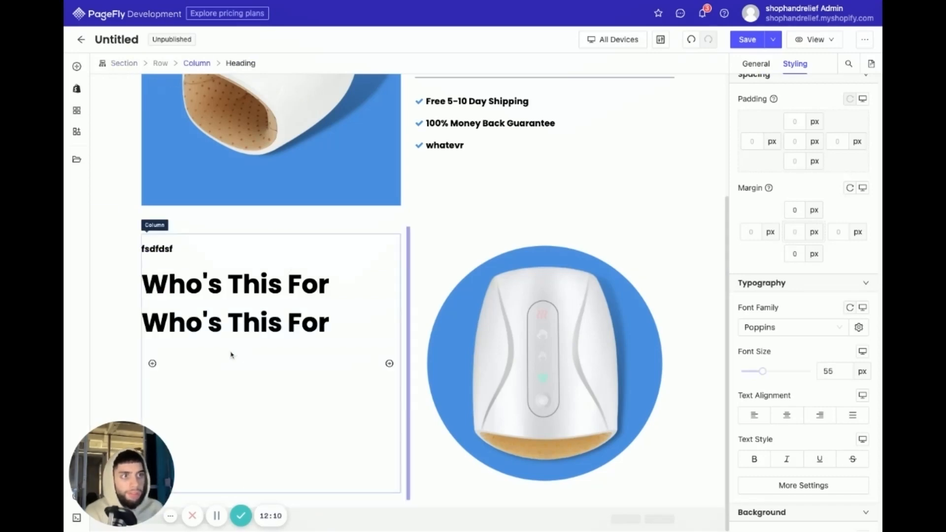
{"action": "double_click", "coordinate": [182, 323]}
{"action": "left_click_drag", "start_coordinate": [765, 369], "coordinate": [749, 369]}
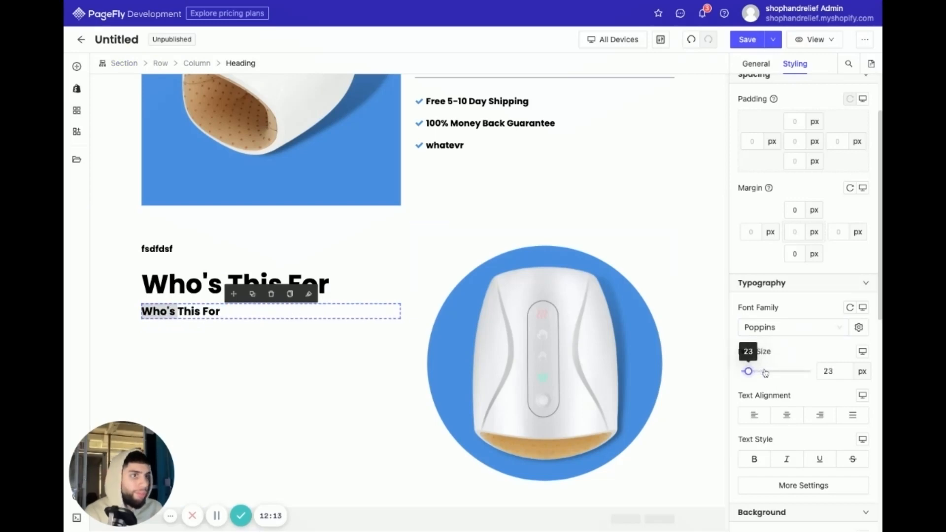
- Set the 23 px heading's font weight to Medium and its text to "this is for swag swag swag"
{"action": "left_click", "coordinate": [788, 485]}
{"action": "left_click", "coordinate": [645, 385]}
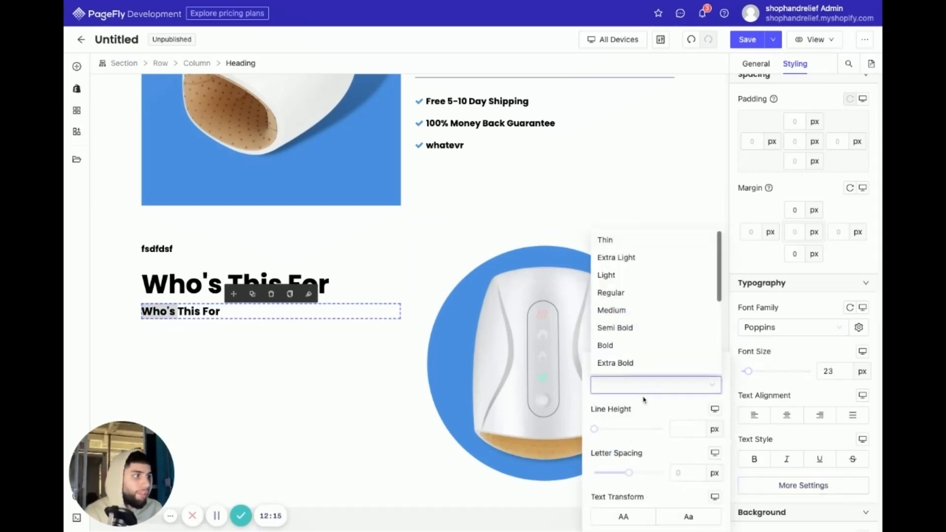
{"action": "left_click", "coordinate": [620, 328]}
{"action": "left_click", "coordinate": [650, 384]}
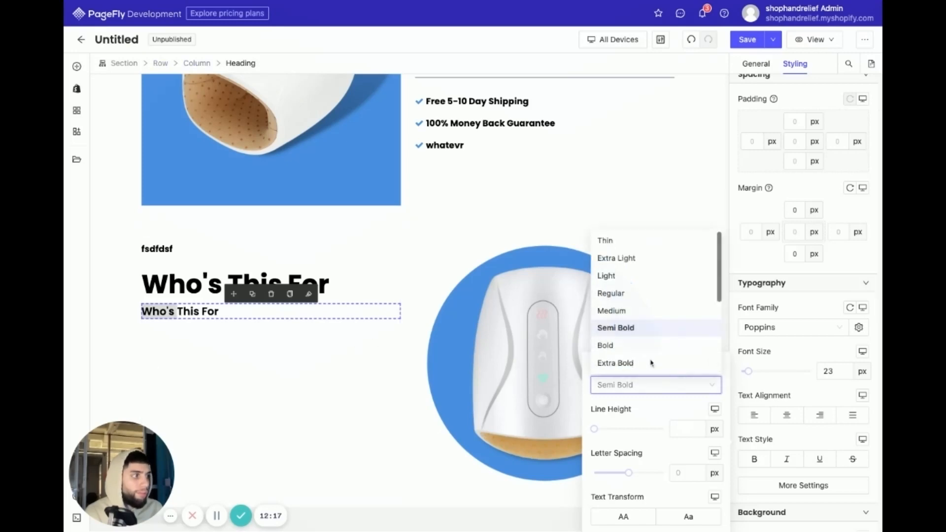
{"action": "left_click", "coordinate": [611, 311]}
{"action": "triple_click", "coordinate": [187, 311]}
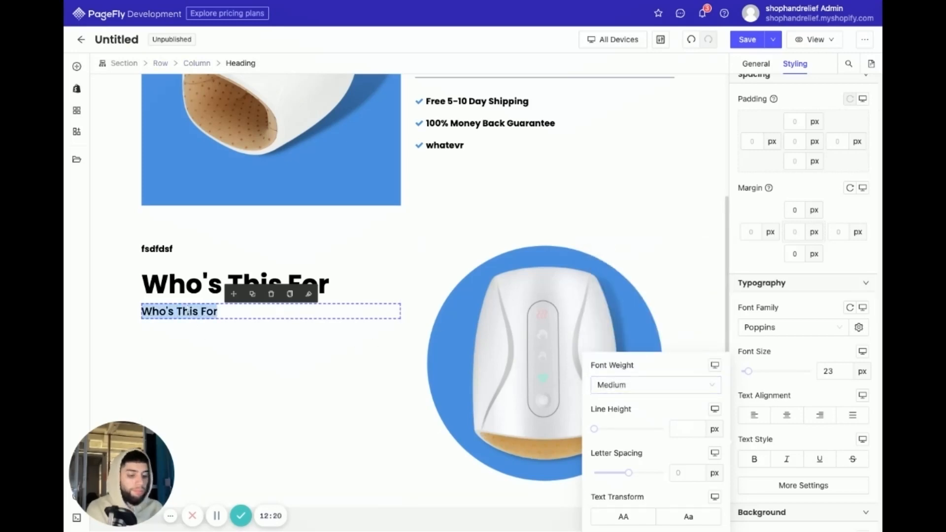
{"action": "type", "text": "this is for swag swag swag"}
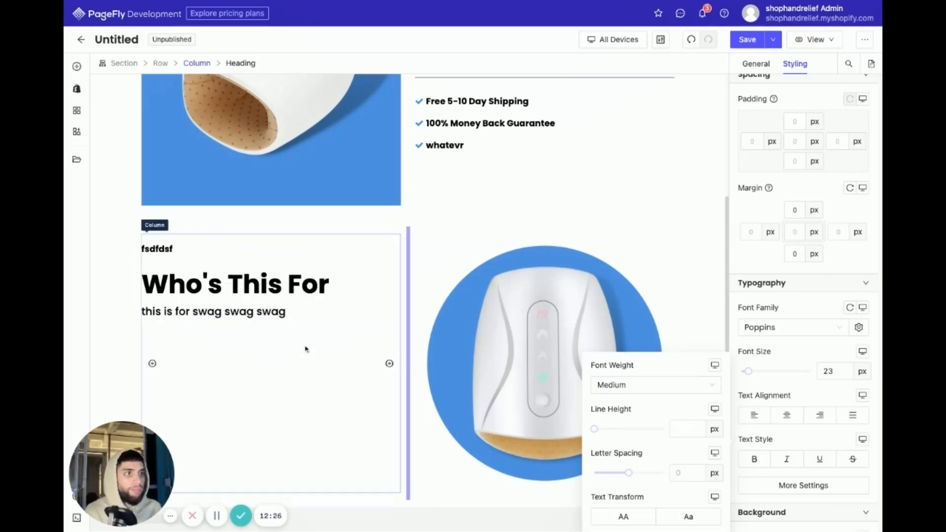
- Add a new 1/2 + 1/2 two-column layout below the "Who's This For" row
{"action": "left_click", "coordinate": [644, 163]}
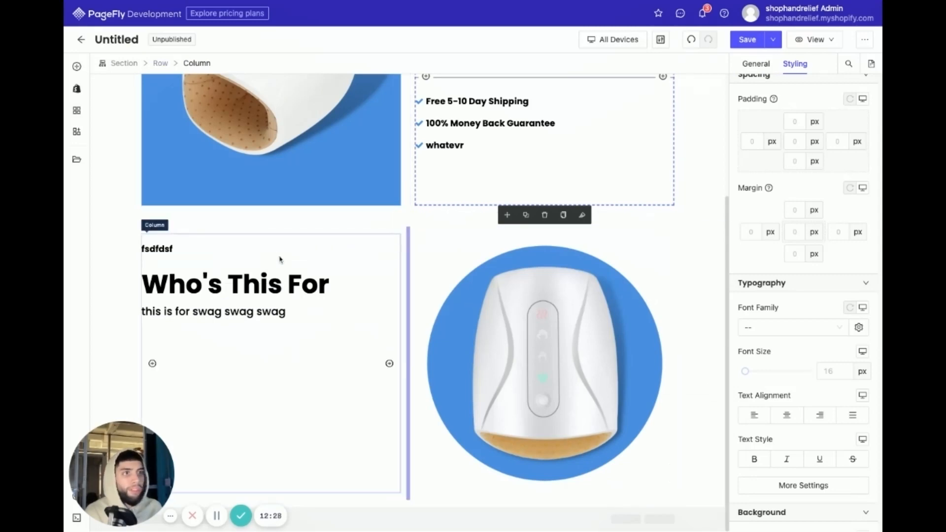
{"action": "left_click", "coordinate": [76, 88]}
{"action": "left_click", "coordinate": [78, 68]}
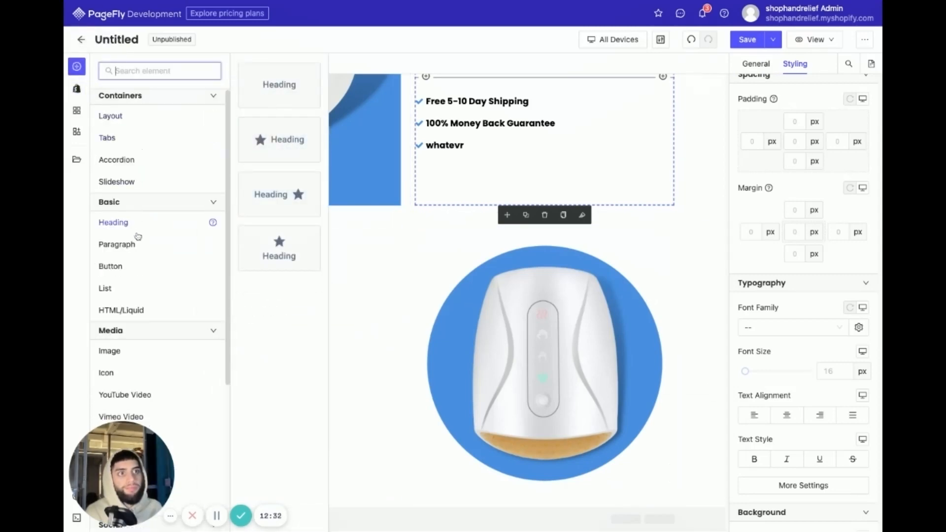
{"action": "mouse_move", "coordinate": [163, 116]}
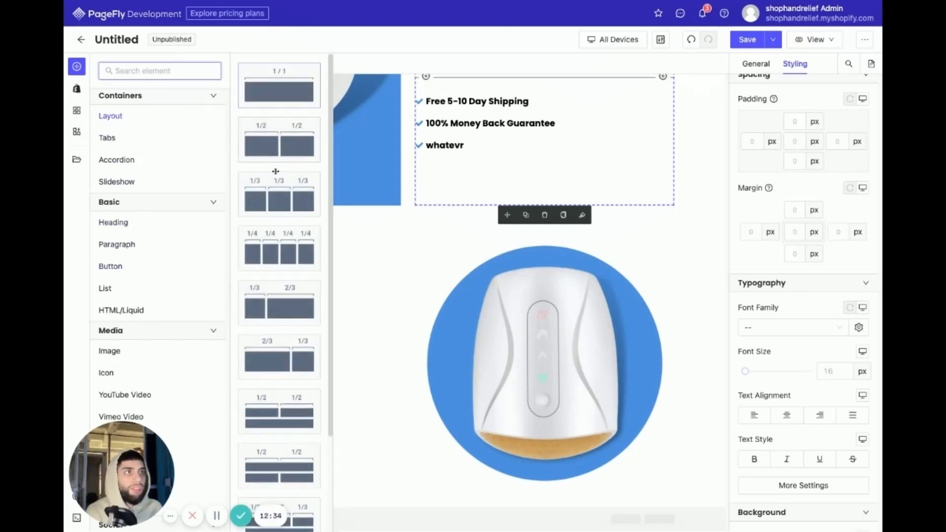
{"action": "left_click_drag", "start_coordinate": [276, 142], "coordinate": [381, 499]}
{"action": "scroll", "coordinate": [381, 418], "scroll_direction": "down", "scroll_amount": 2}
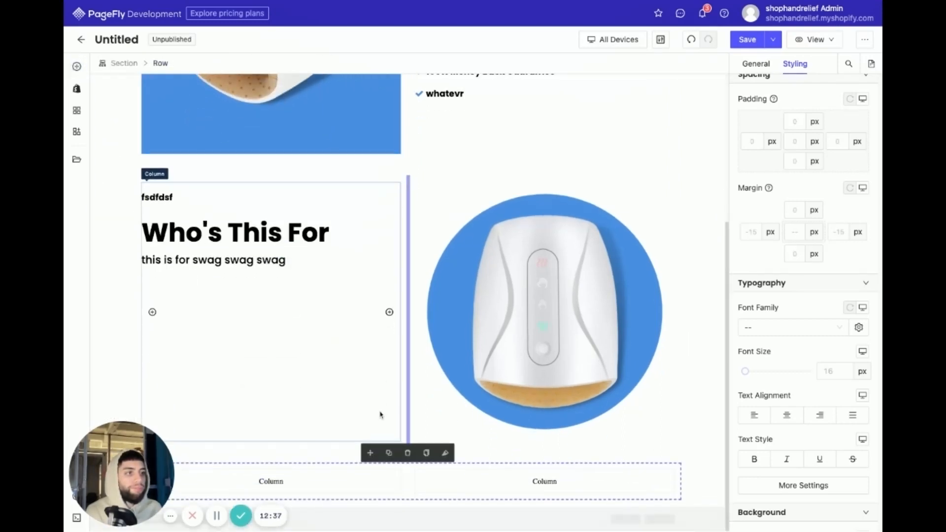
- Insert an Image element into the new two-column row and place it in the row's left column
{"action": "left_click", "coordinate": [76, 67]}
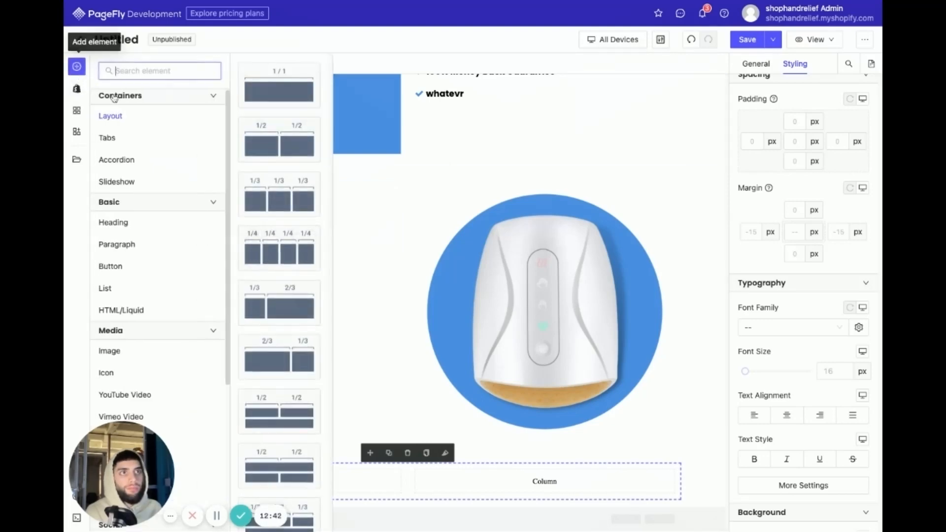
{"action": "left_click", "coordinate": [159, 226]}
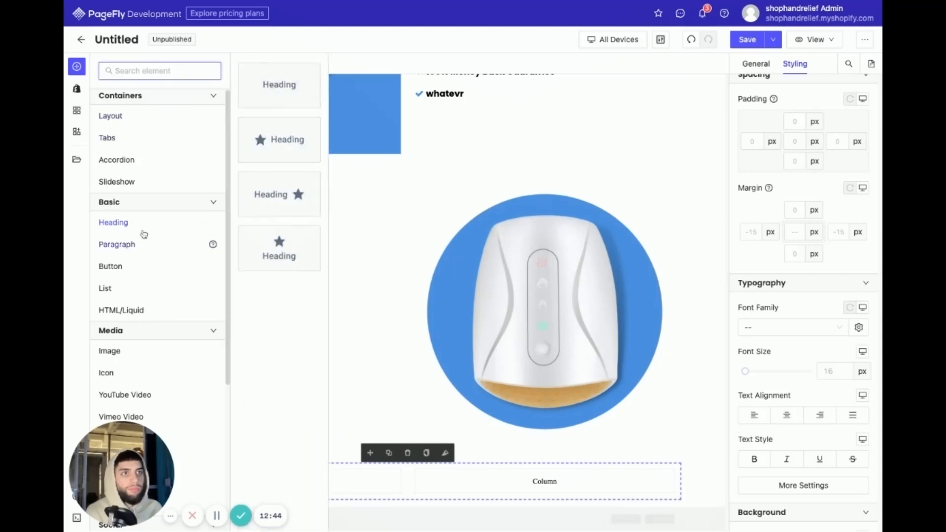
{"action": "left_click", "coordinate": [131, 347]}
{"action": "left_click_drag", "start_coordinate": [275, 92], "coordinate": [544, 481]}
{"action": "scroll", "coordinate": [329, 359], "scroll_direction": "down", "scroll_amount": 1}
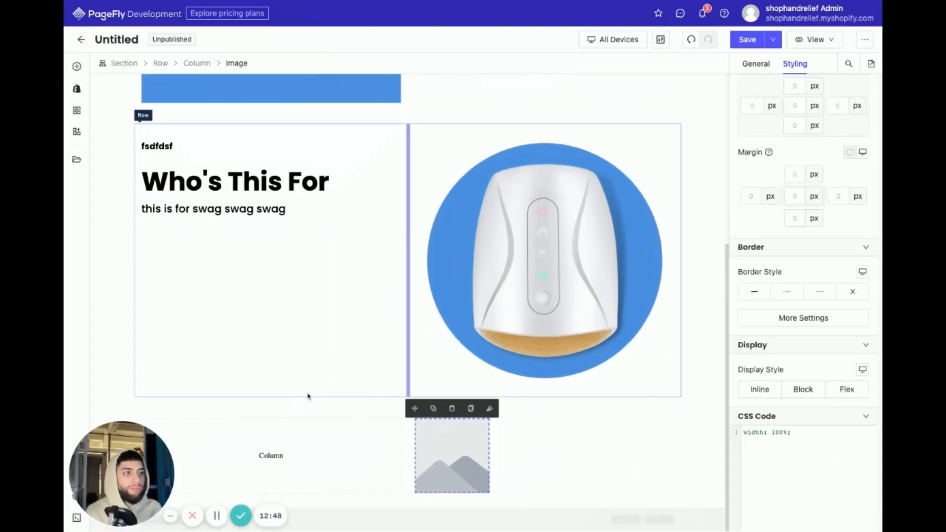
{"action": "left_click_drag", "start_coordinate": [465, 457], "coordinate": [276, 435]}
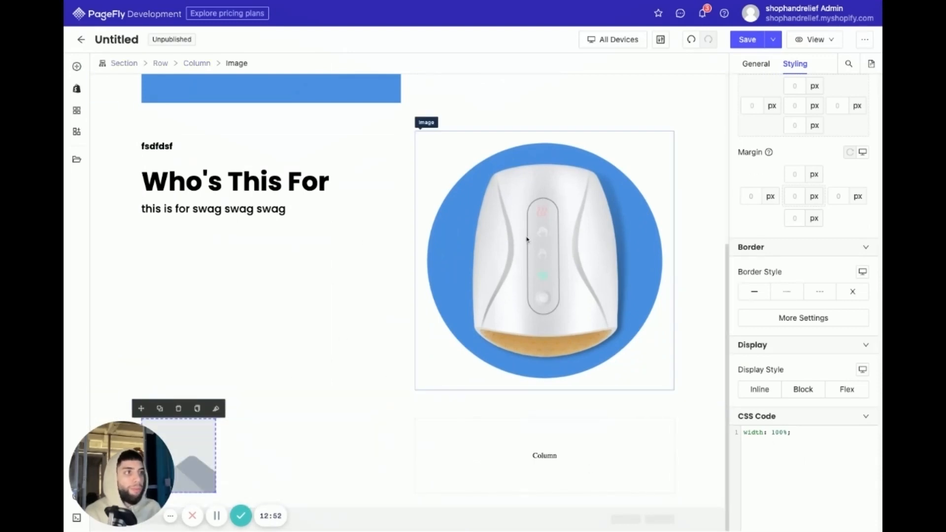
- Duplicate the large "Who's This For" heading and move the copy into the new row's right column
{"action": "scroll", "coordinate": [377, 306], "scroll_direction": "up", "scroll_amount": 4}
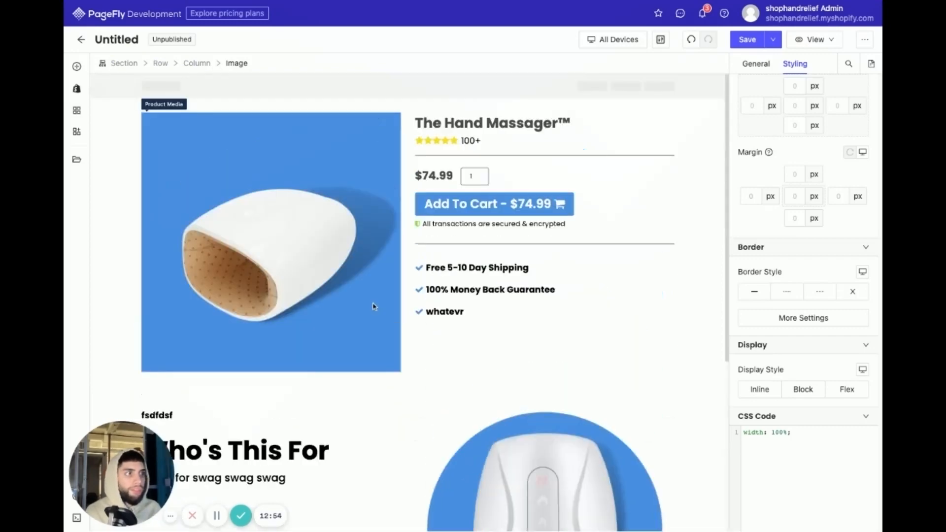
{"action": "scroll", "coordinate": [376, 308], "scroll_direction": "down", "scroll_amount": 4}
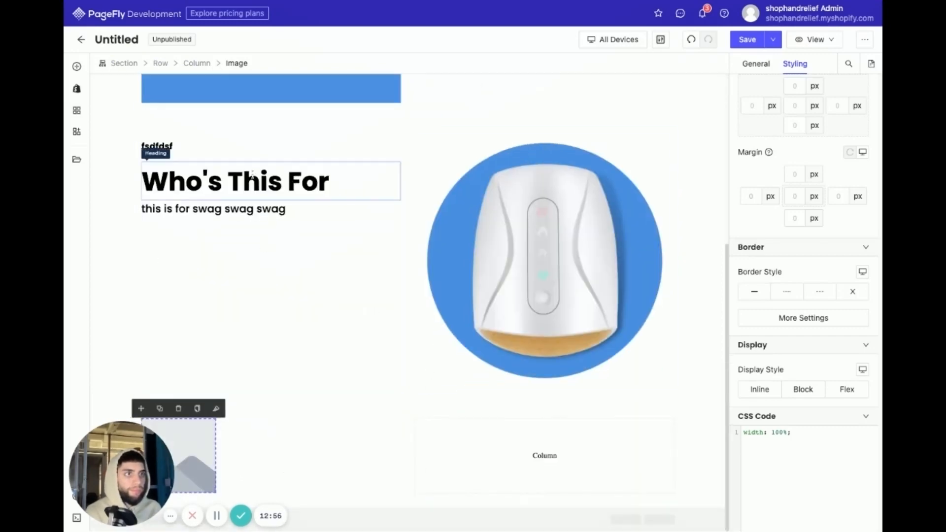
{"action": "left_click", "coordinate": [251, 174]}
{"action": "left_click", "coordinate": [252, 152]}
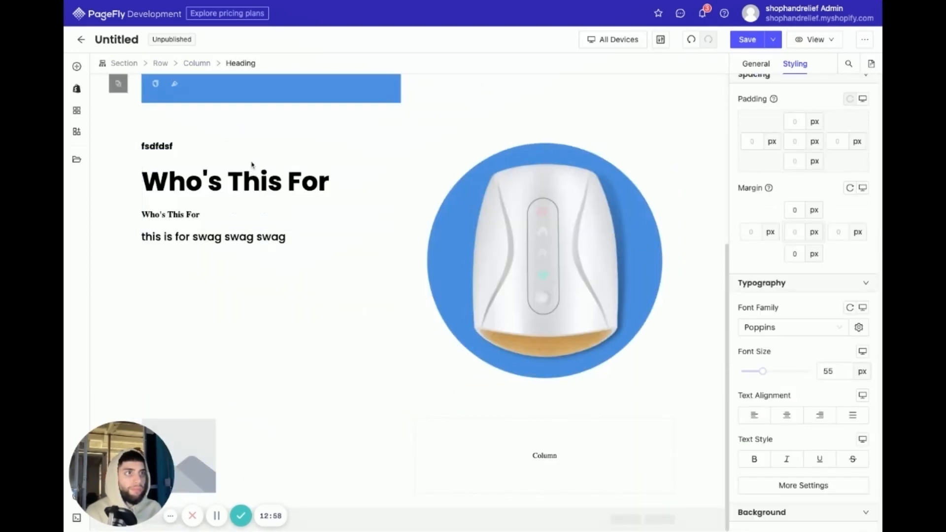
{"action": "left_click", "coordinate": [241, 217]}
{"action": "left_click_drag", "start_coordinate": [234, 192], "coordinate": [476, 444]}
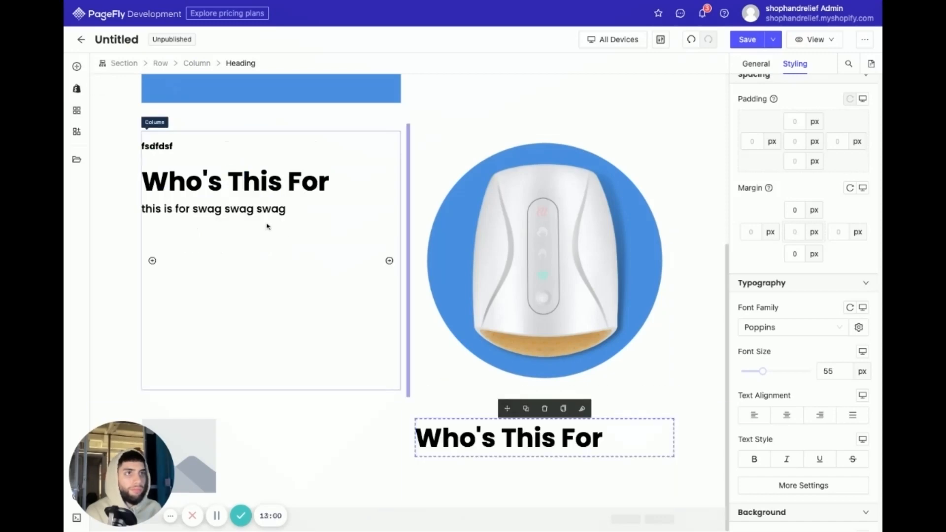
- Duplicate the small "fsdfdsf" heading and move the copy above the large heading in the new row's right column
{"action": "left_click", "coordinate": [249, 145]}
{"action": "left_click", "coordinate": [253, 132]}
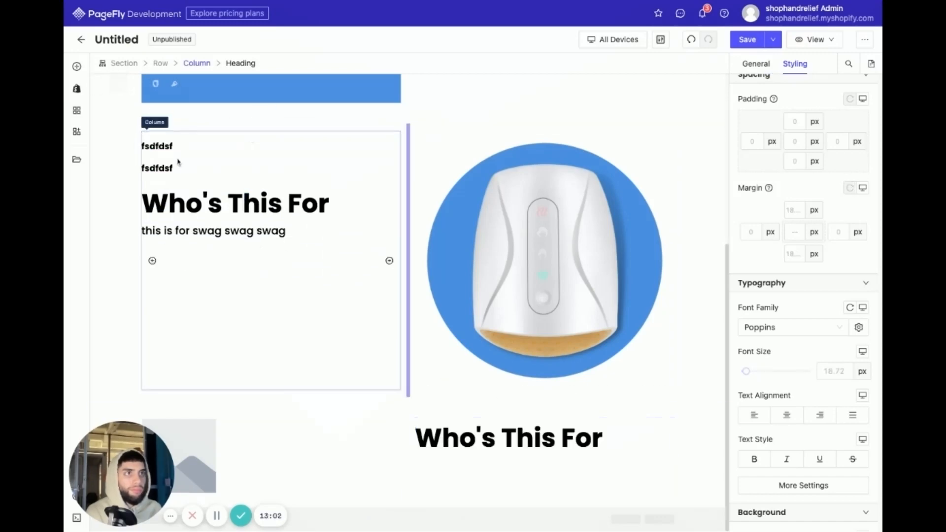
{"action": "left_click", "coordinate": [180, 166]}
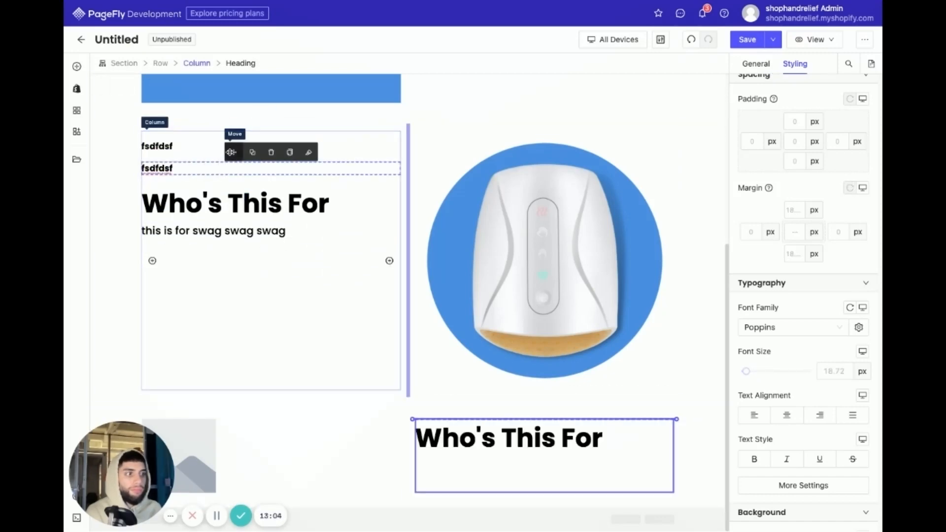
{"action": "left_click_drag", "start_coordinate": [232, 152], "coordinate": [430, 425]}
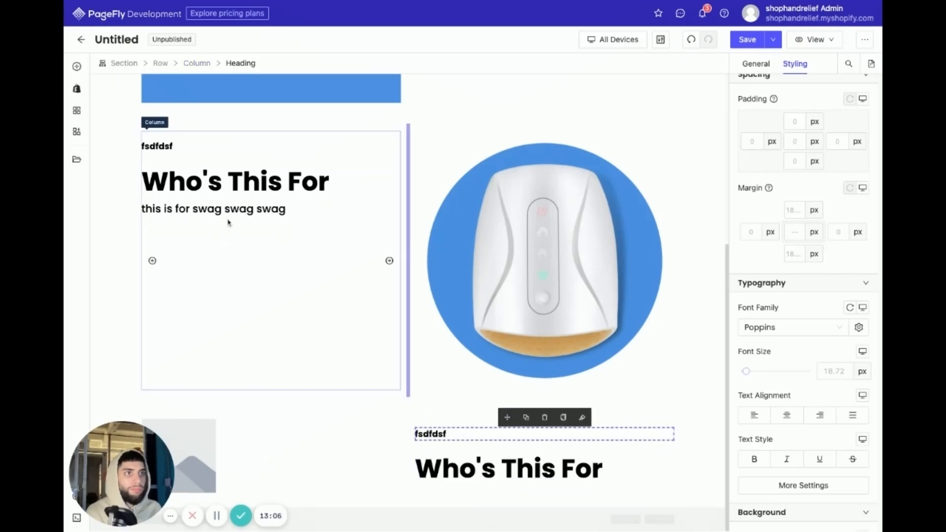
- Duplicate the "this is for swag swag swag" text and move the copy below the large heading in the lower row's right column
{"action": "left_click", "coordinate": [224, 208]}
{"action": "left_click", "coordinate": [252, 191]}
{"action": "left_click", "coordinate": [236, 224]}
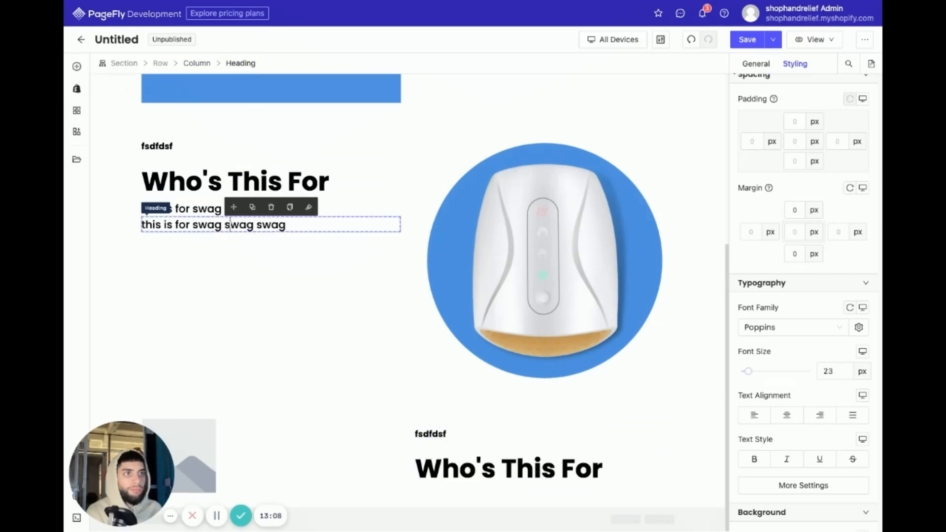
{"action": "left_click_drag", "start_coordinate": [323, 227], "coordinate": [436, 485]}
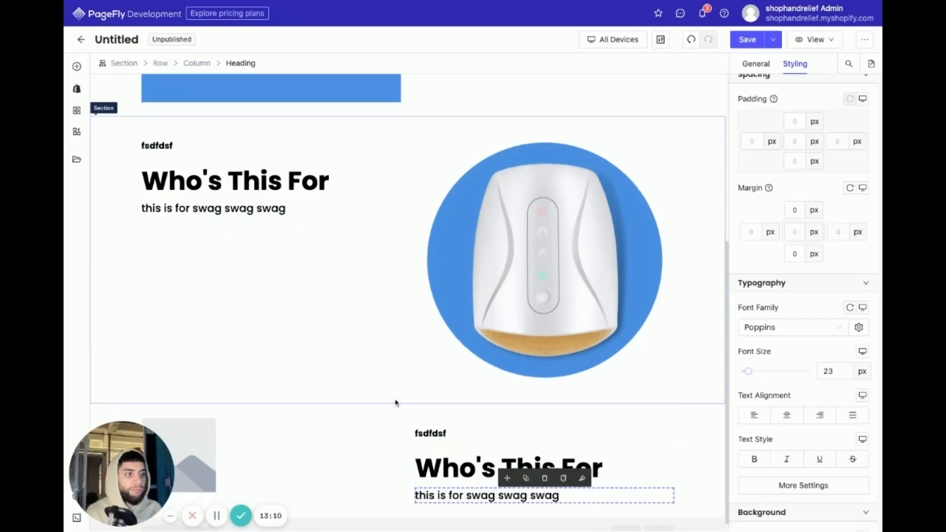
{"action": "left_click", "coordinate": [330, 319]}
- Set the lower row's empty image to the "final_6118778..." massager picture from the Image Manager
{"action": "left_click", "coordinate": [212, 428]}
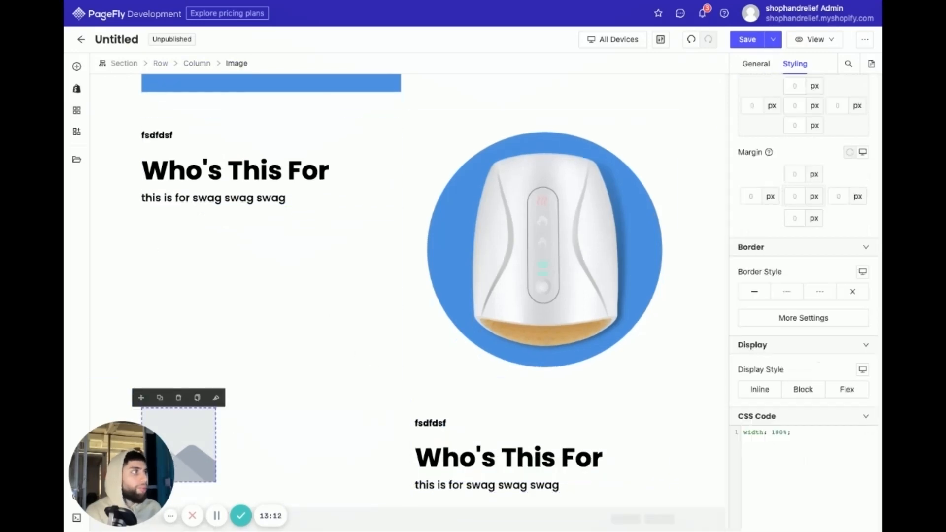
{"action": "scroll", "coordinate": [777, 90], "scroll_direction": "up", "scroll_amount": 2}
{"action": "left_click", "coordinate": [755, 63]}
{"action": "left_click", "coordinate": [806, 150]}
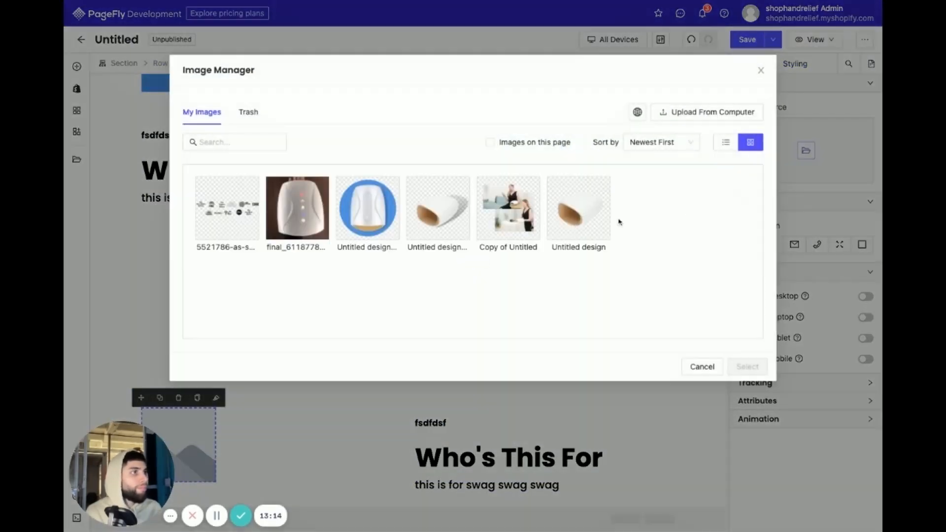
{"action": "left_click", "coordinate": [509, 212]}
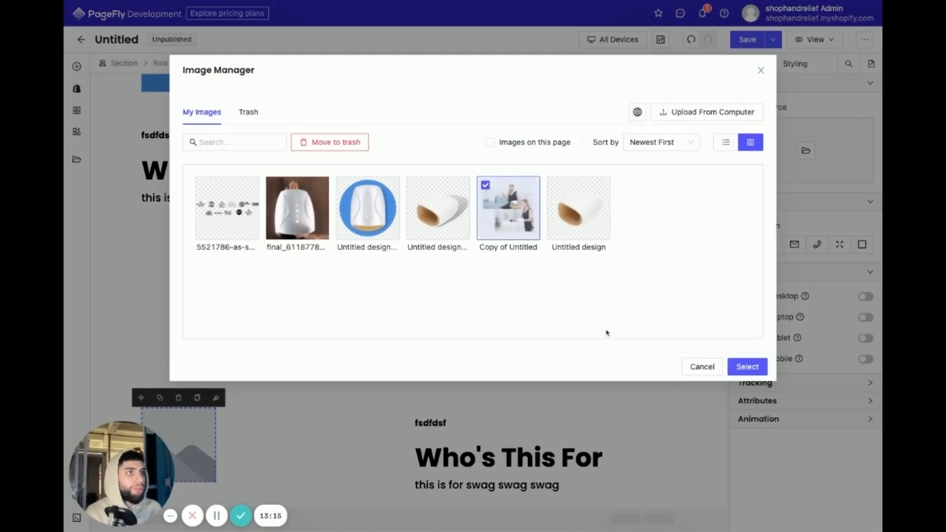
{"action": "left_click", "coordinate": [297, 206]}
{"action": "left_click", "coordinate": [759, 375]}
{"action": "scroll", "coordinate": [615, 359], "scroll_direction": "down", "scroll_amount": 3}
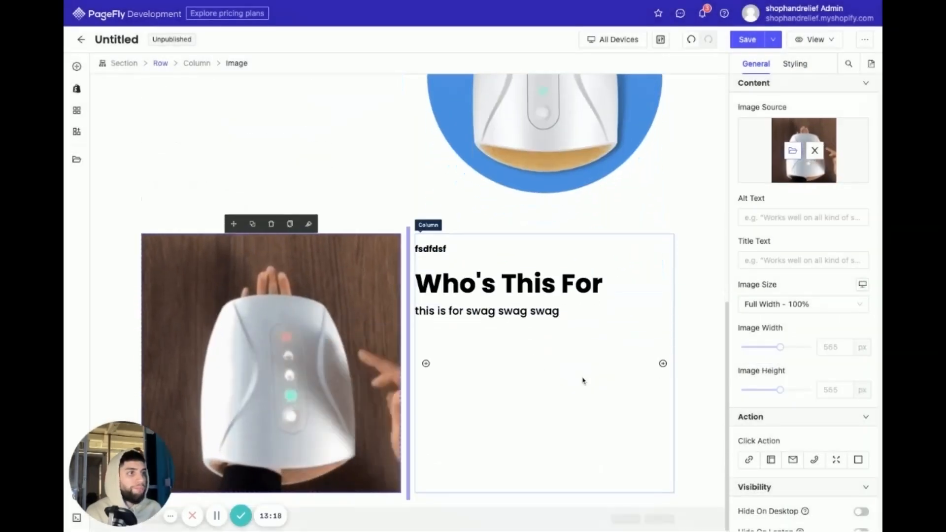
{"action": "left_click", "coordinate": [708, 324]}
- Give the massager image in the lower row a solid border in the preset blue, rgb(74, 144, 226)
{"action": "left_click", "coordinate": [338, 295]}
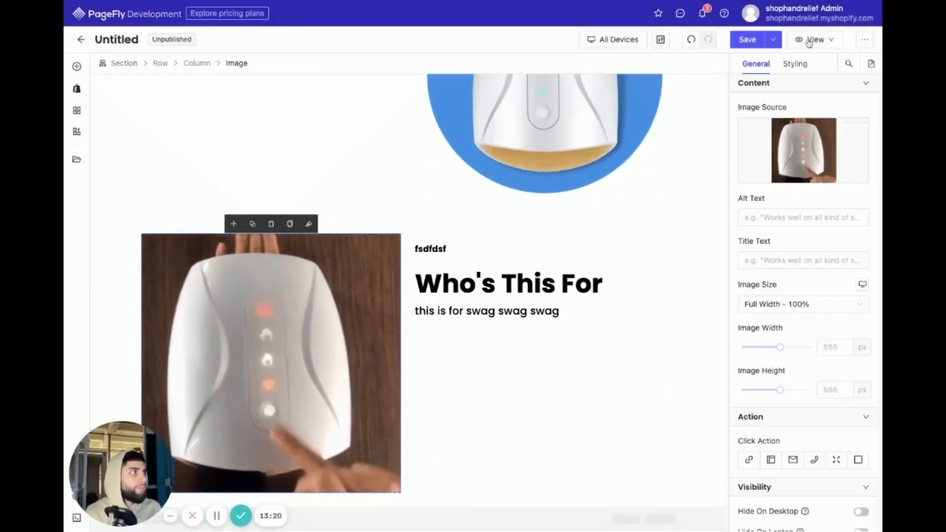
{"action": "left_click", "coordinate": [794, 64]}
{"action": "left_click", "coordinate": [536, 363]}
{"action": "scroll", "coordinate": [323, 312], "scroll_direction": "up", "scroll_amount": 3}
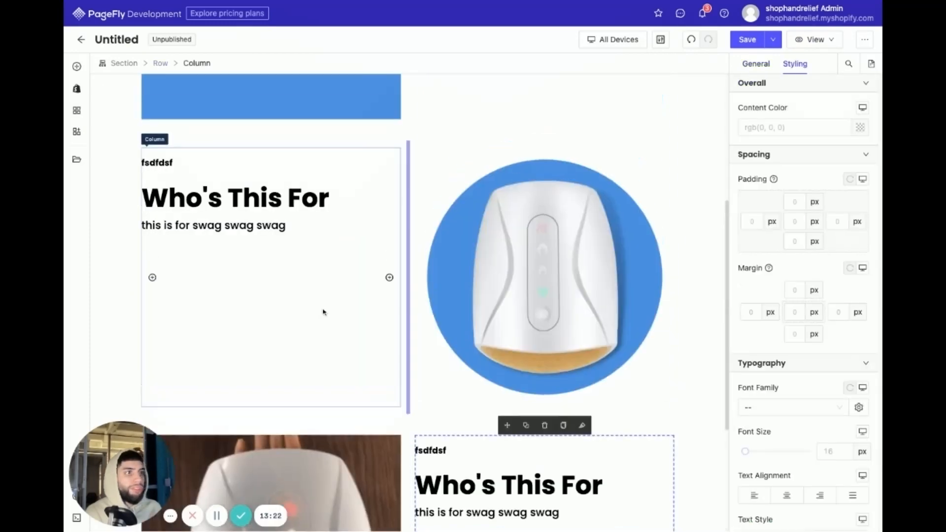
{"action": "scroll", "coordinate": [341, 339], "scroll_direction": "down", "scroll_amount": 3}
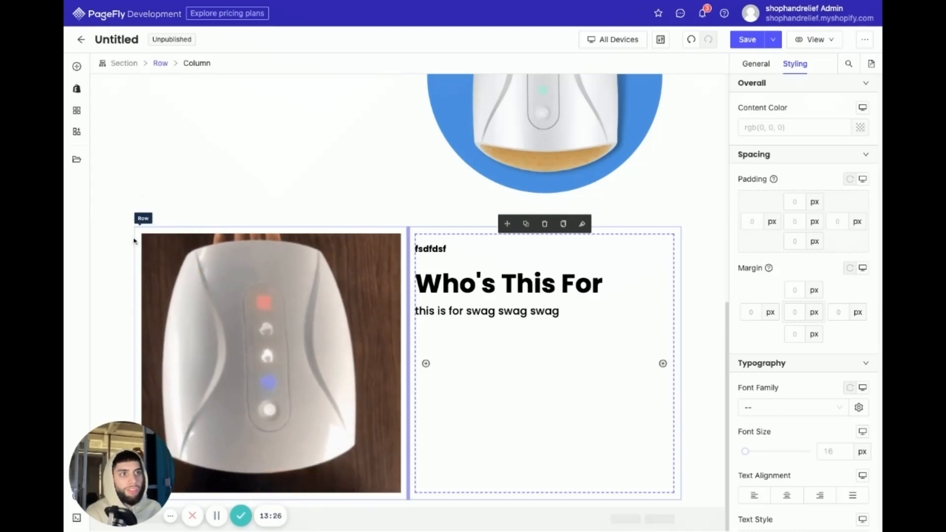
{"action": "left_click", "coordinate": [249, 273]}
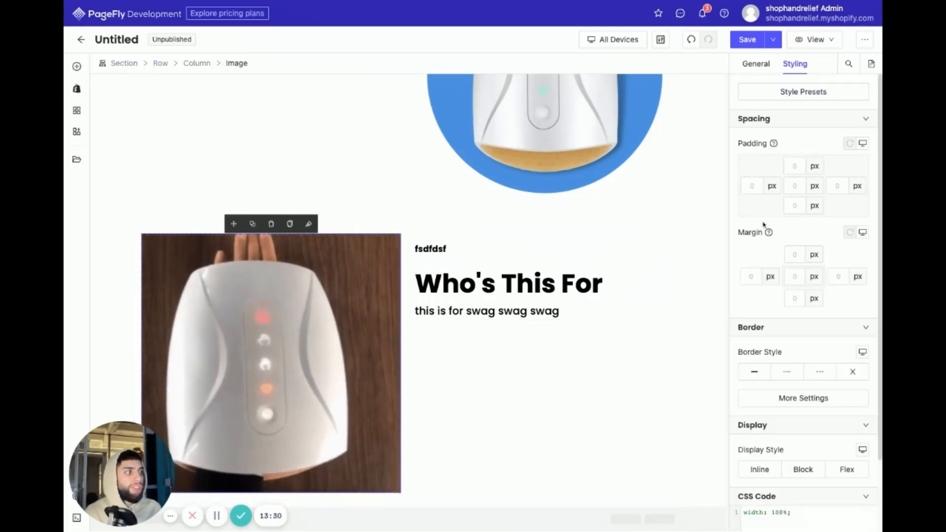
{"action": "left_click", "coordinate": [756, 374]}
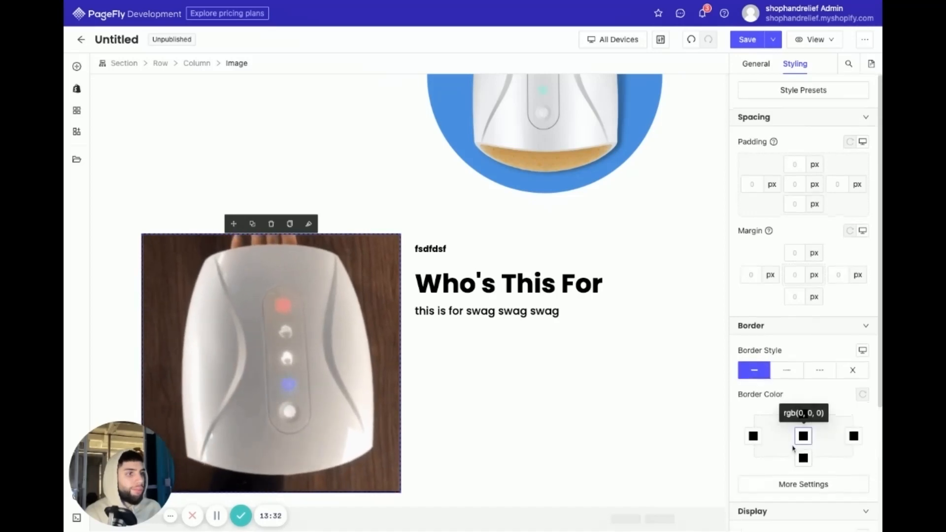
{"action": "scroll", "coordinate": [803, 394], "scroll_direction": "down", "scroll_amount": 2}
{"action": "left_click", "coordinate": [803, 342]}
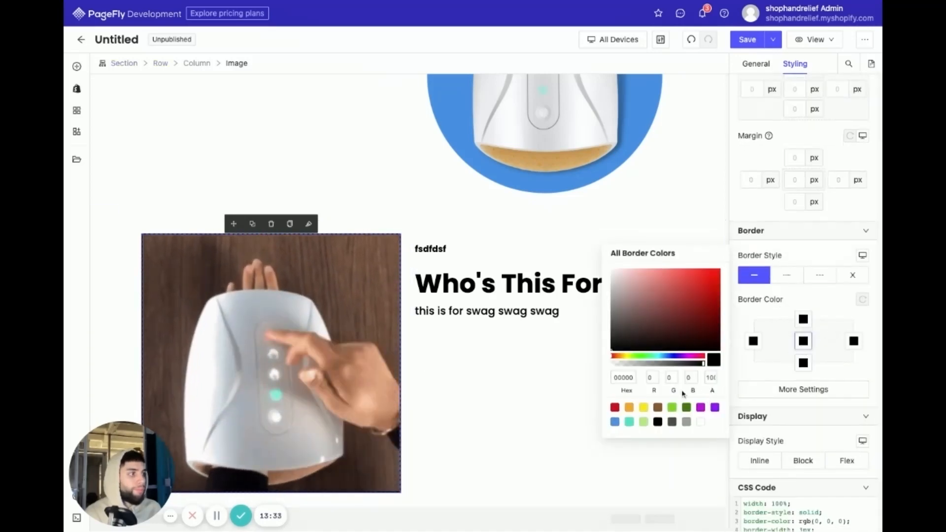
{"action": "left_click", "coordinate": [616, 422]}
{"action": "left_click", "coordinate": [579, 367]}
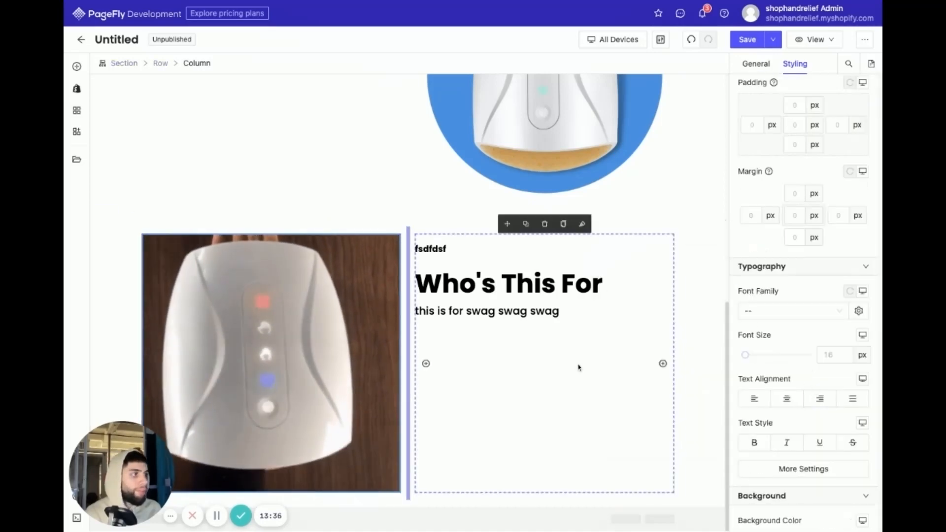
- Set the massager image's border width to 7 px and border radius to 15 px on all sides
{"action": "left_click", "coordinate": [357, 366]}
{"action": "left_click", "coordinate": [820, 390]}
{"action": "left_click", "coordinate": [661, 351]}
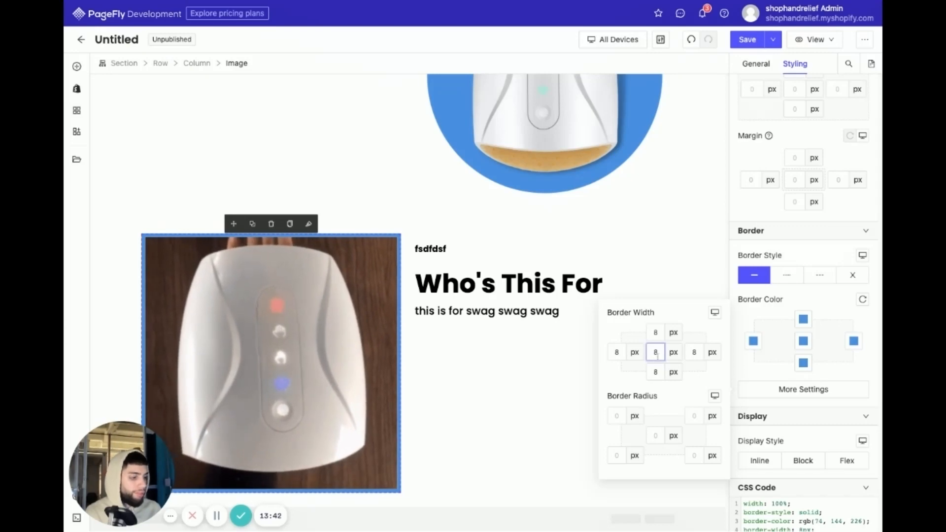
{"action": "left_click", "coordinate": [655, 435]}
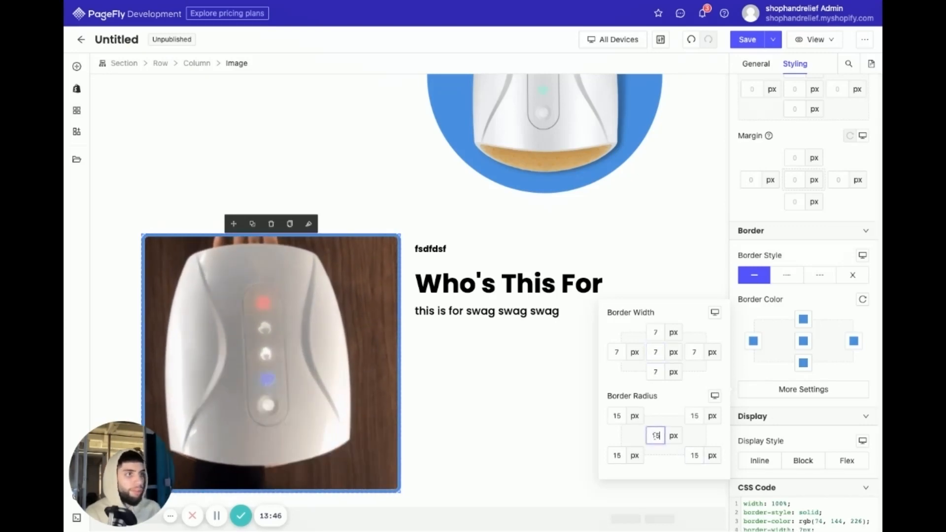
{"action": "left_click", "coordinate": [525, 450]}
{"action": "left_click", "coordinate": [690, 188]}
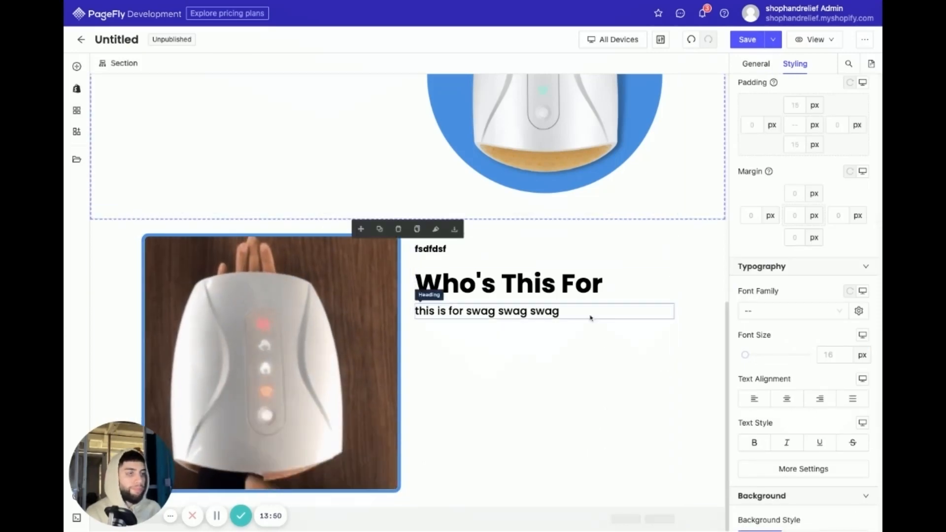
{"action": "scroll", "coordinate": [312, 280], "scroll_direction": "up", "scroll_amount": 3}
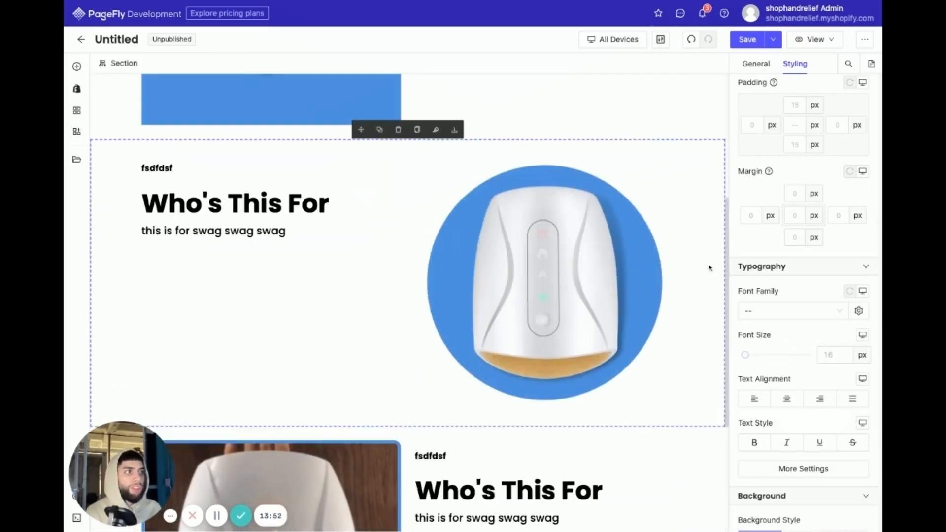
{"action": "scroll", "coordinate": [542, 384], "scroll_direction": "down", "scroll_amount": 3}
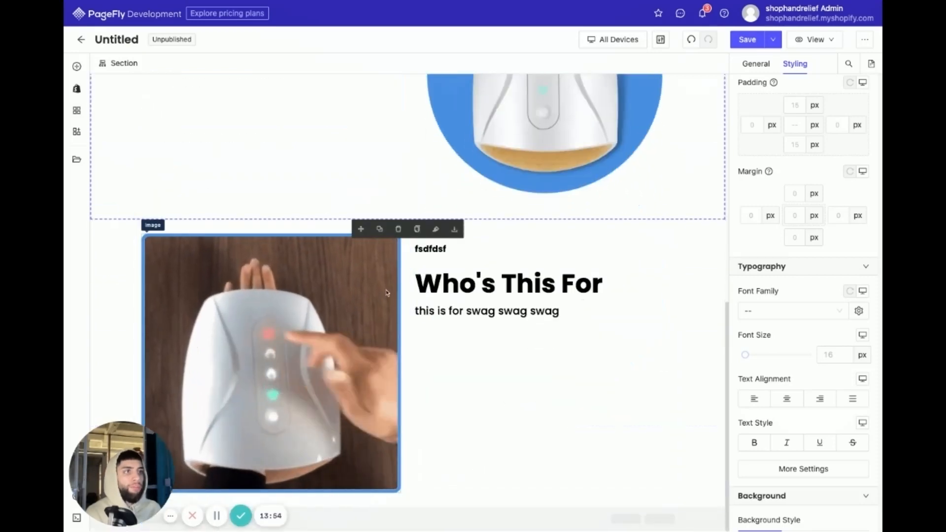
{"action": "scroll", "coordinate": [490, 458], "scroll_direction": "up", "scroll_amount": 1}
{"action": "scroll", "coordinate": [524, 476], "scroll_direction": "up", "scroll_amount": 3}
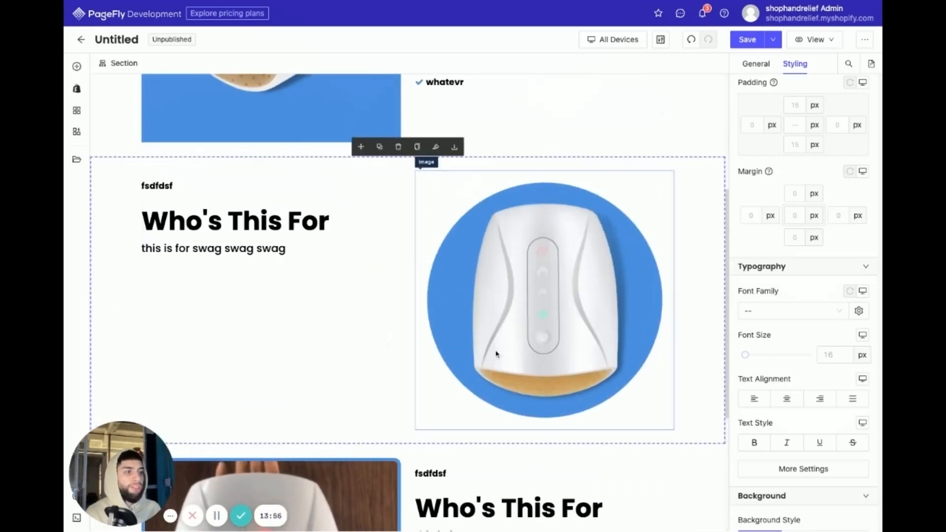
{"action": "scroll", "coordinate": [456, 484], "scroll_direction": "down", "scroll_amount": 3}
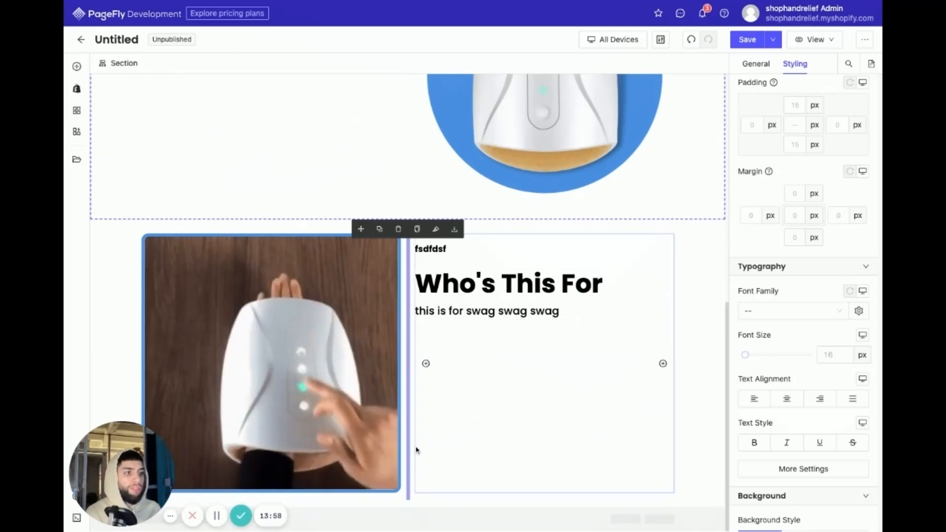
- Insert an Image element below the "whatevr" benefit heading and set its source to the press logos picture "5521786-as-s..."
{"action": "scroll", "coordinate": [419, 443], "scroll_direction": "up", "scroll_amount": 5}
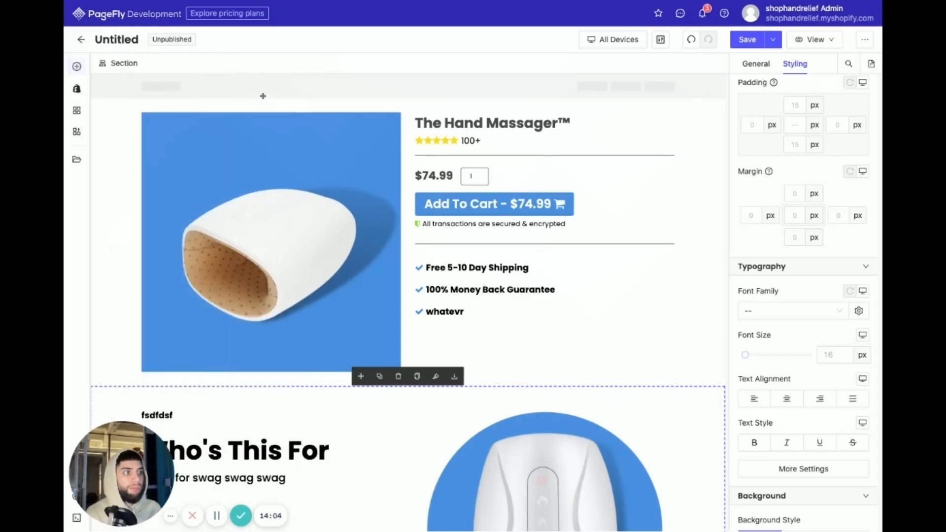
{"action": "left_click_drag", "start_coordinate": [263, 96], "coordinate": [515, 345]}
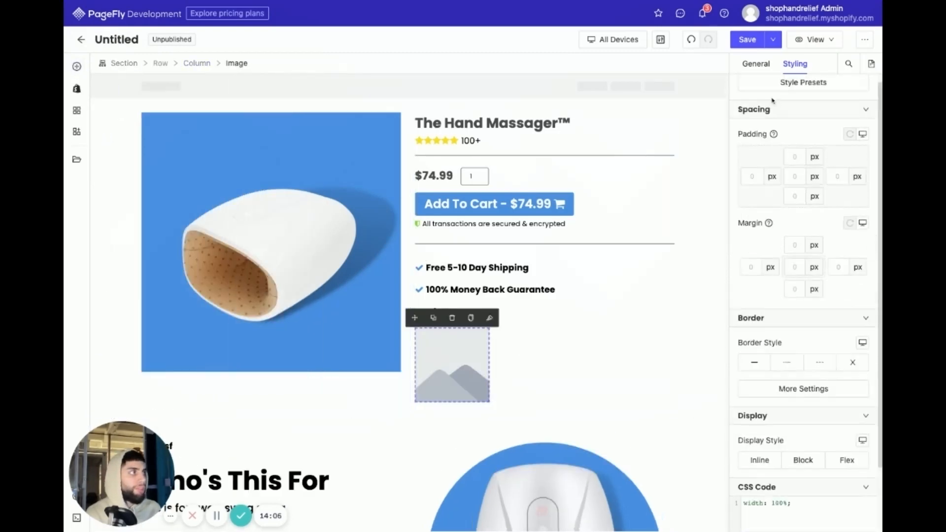
{"action": "left_click", "coordinate": [770, 69]}
{"action": "left_click", "coordinate": [805, 151]}
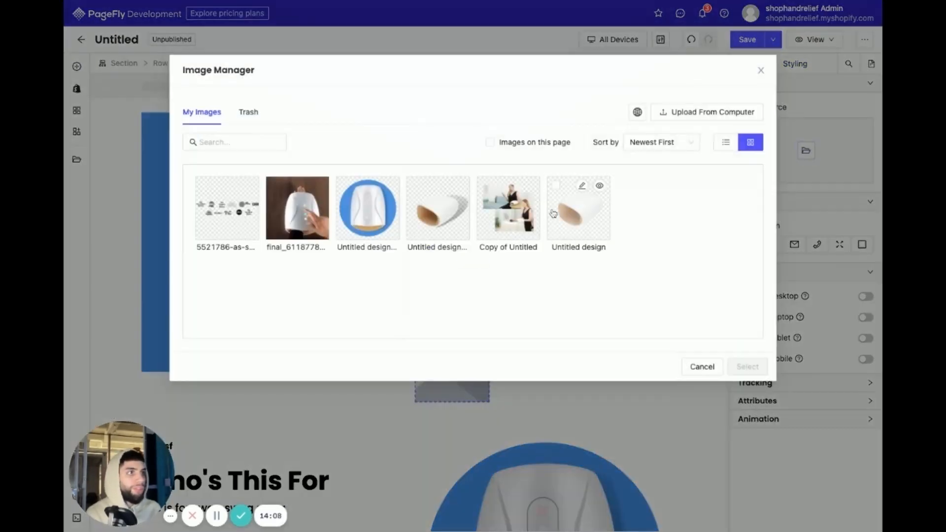
{"action": "left_click", "coordinate": [247, 221]}
{"action": "left_click", "coordinate": [739, 365]}
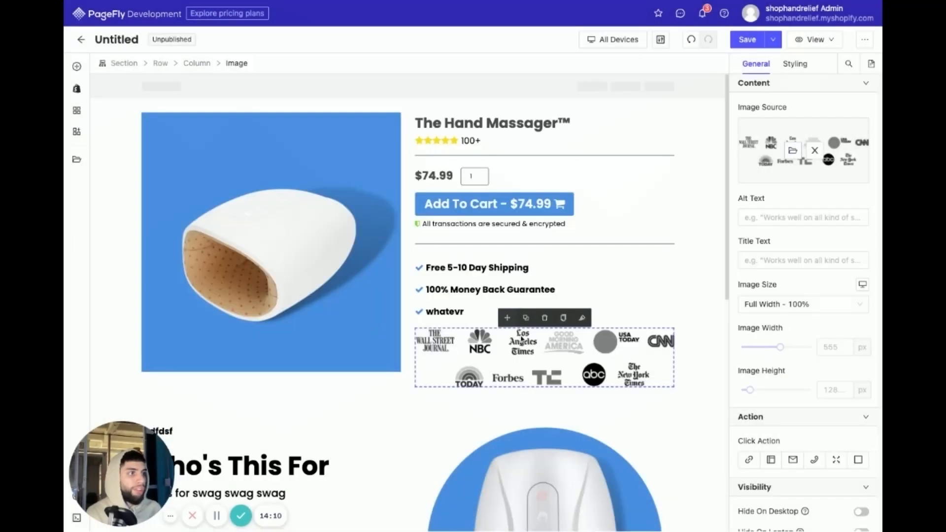
{"action": "left_click", "coordinate": [686, 288]}
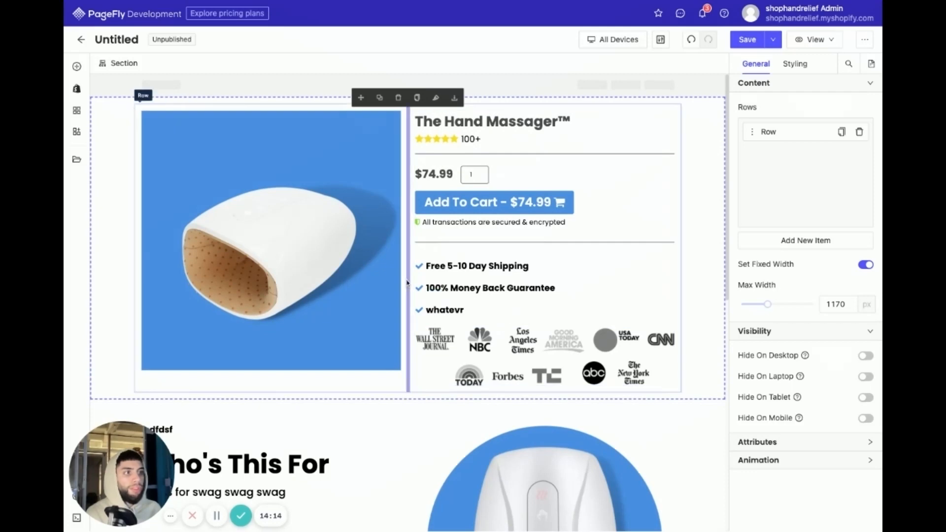
- Add a 1/1 single-column layout between the "whatevr" heading and the press logos image, and select its column
{"action": "left_click", "coordinate": [76, 67]}
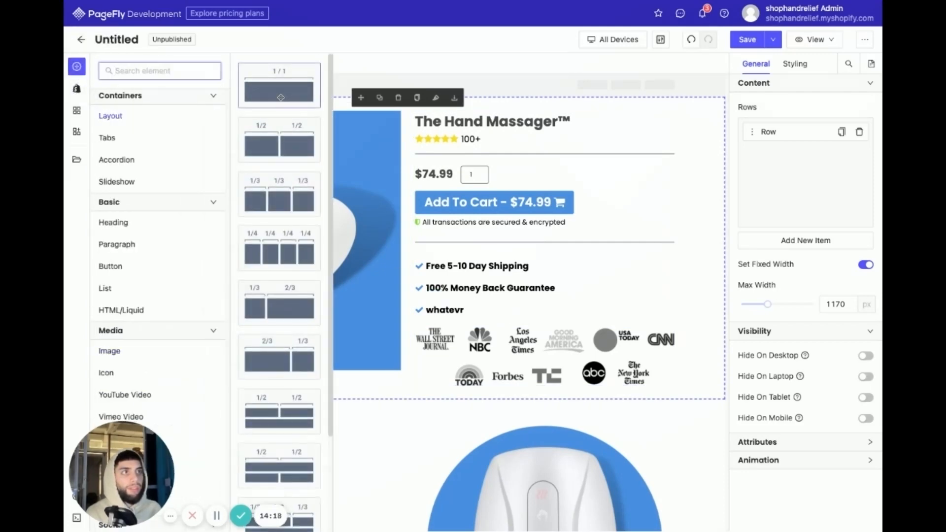
{"action": "left_click_drag", "start_coordinate": [281, 97], "coordinate": [542, 322]}
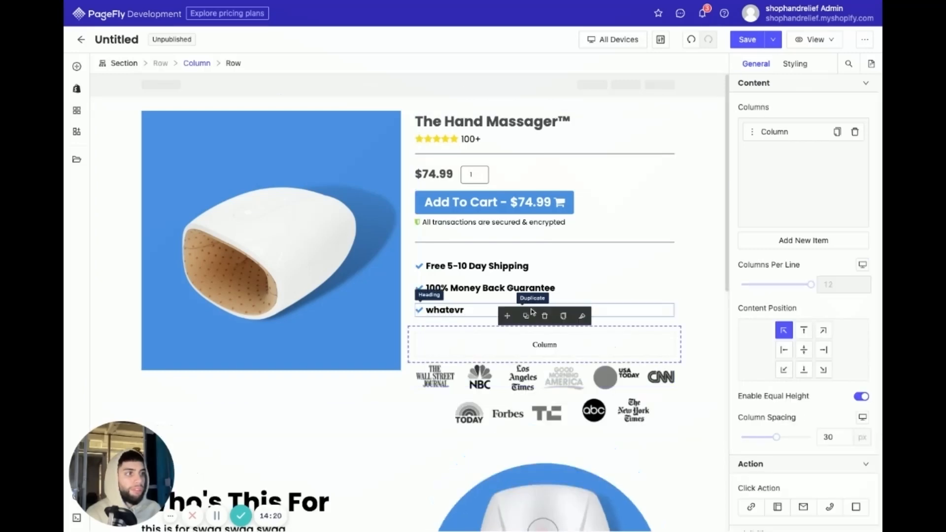
{"action": "left_click", "coordinate": [536, 339]}
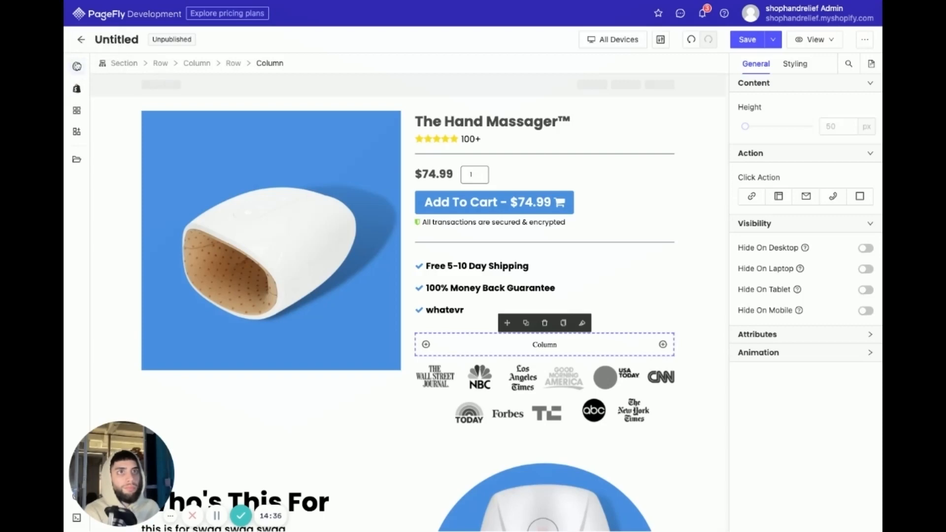
- Insert a plain Heading element into the new single column above the press logos and center its text
{"action": "left_click", "coordinate": [77, 66]}
{"action": "mouse_move", "coordinate": [157, 221]}
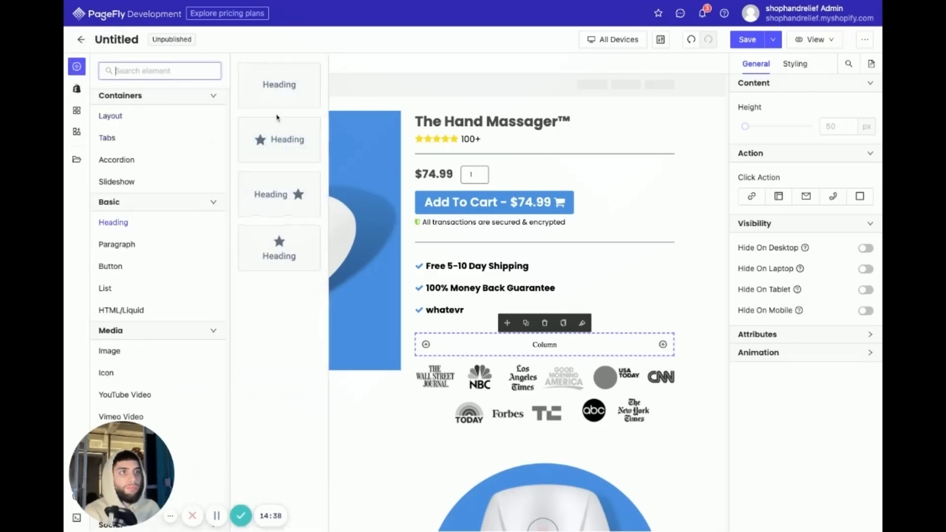
{"action": "left_click_drag", "start_coordinate": [276, 84], "coordinate": [515, 353]}
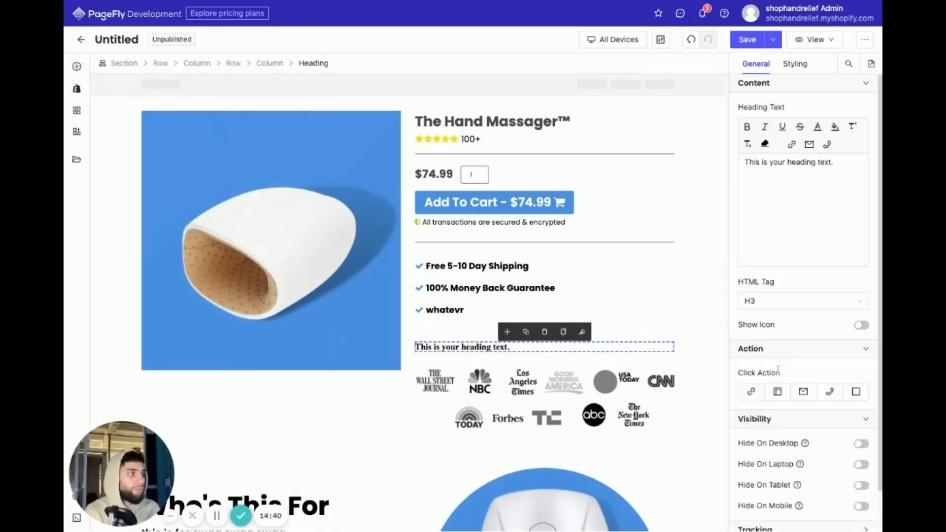
{"action": "scroll", "coordinate": [733, 363], "scroll_direction": "down", "scroll_amount": 1}
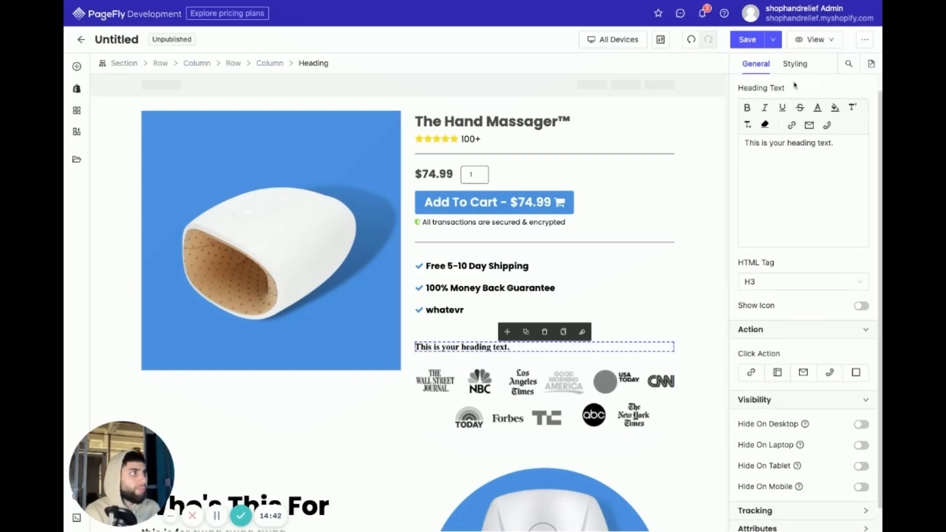
{"action": "left_click", "coordinate": [791, 64]}
{"action": "left_click", "coordinate": [789, 480]}
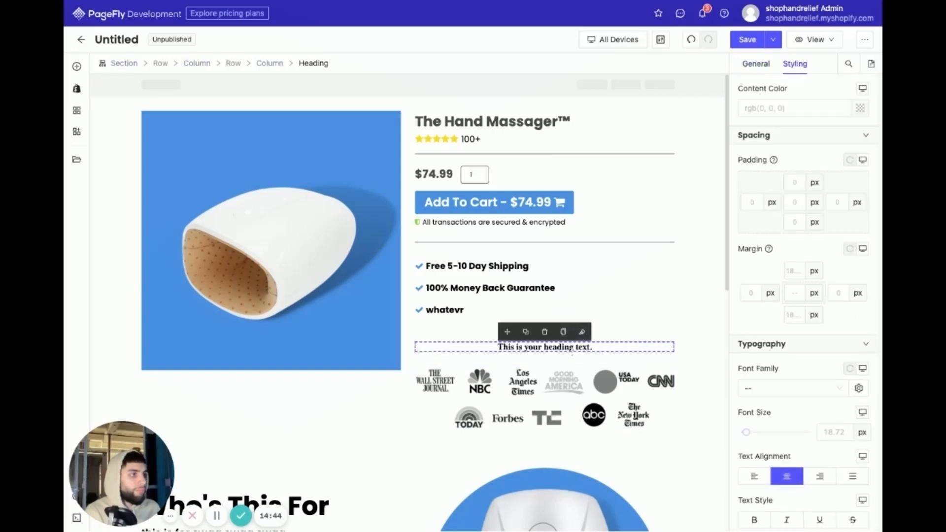
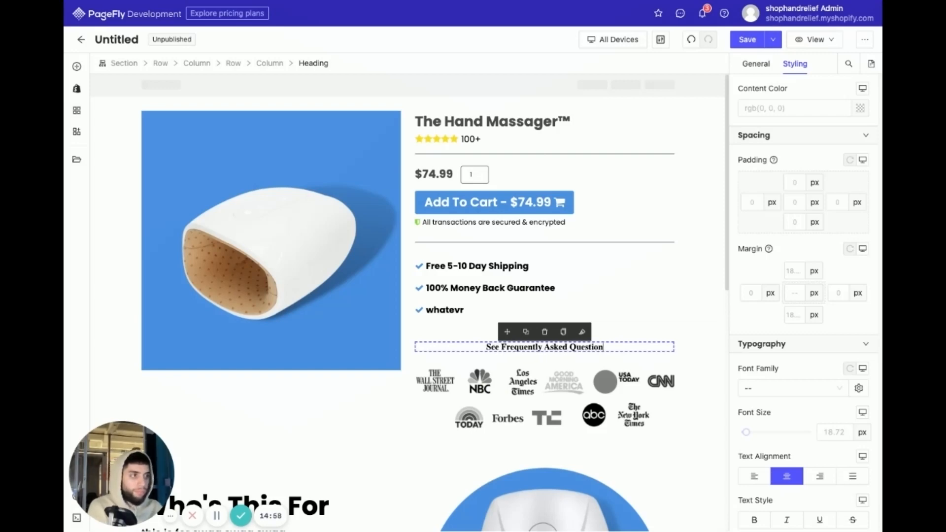
- Set the "See Frequently Asked Questions" heading's font family to Poppins with Regular font weight
{"action": "left_click", "coordinate": [798, 388]}
{"action": "left_click", "coordinate": [776, 425]}
{"action": "scroll", "coordinate": [789, 416], "scroll_direction": "down", "scroll_amount": 4}
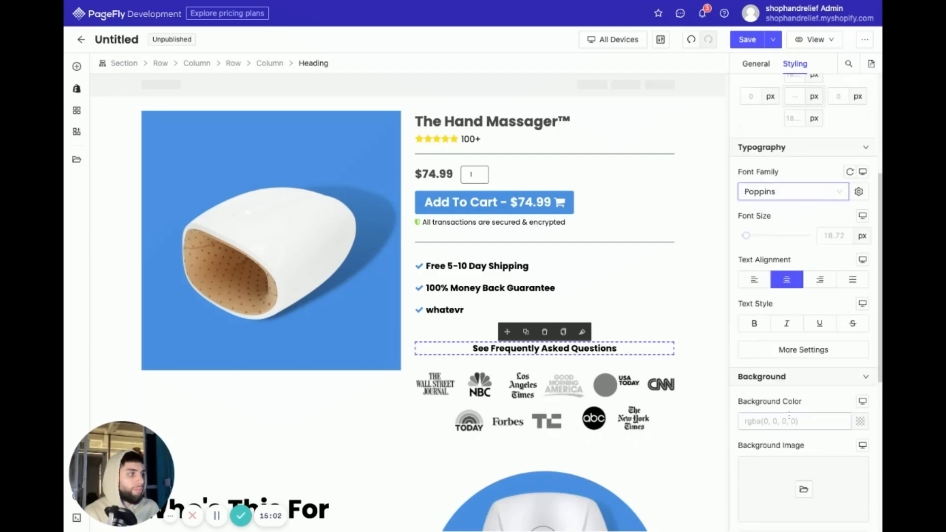
{"action": "left_click", "coordinate": [782, 347]}
{"action": "left_click", "coordinate": [640, 293]}
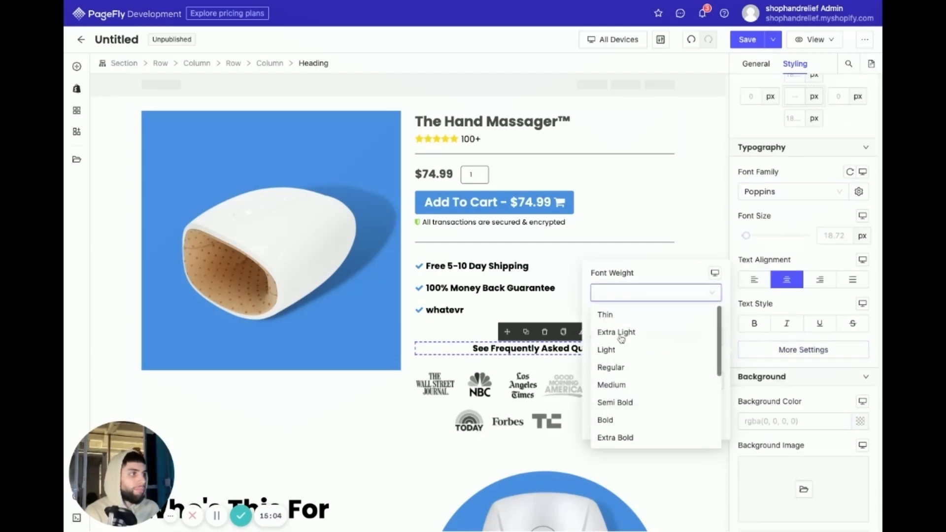
{"action": "left_click", "coordinate": [629, 367]}
- Set the "See Frequently Asked Questions" heading's margin to 0 px on all sides and the "whatevr" heading's bottom margin to 0 px
{"action": "left_click", "coordinate": [619, 348]}
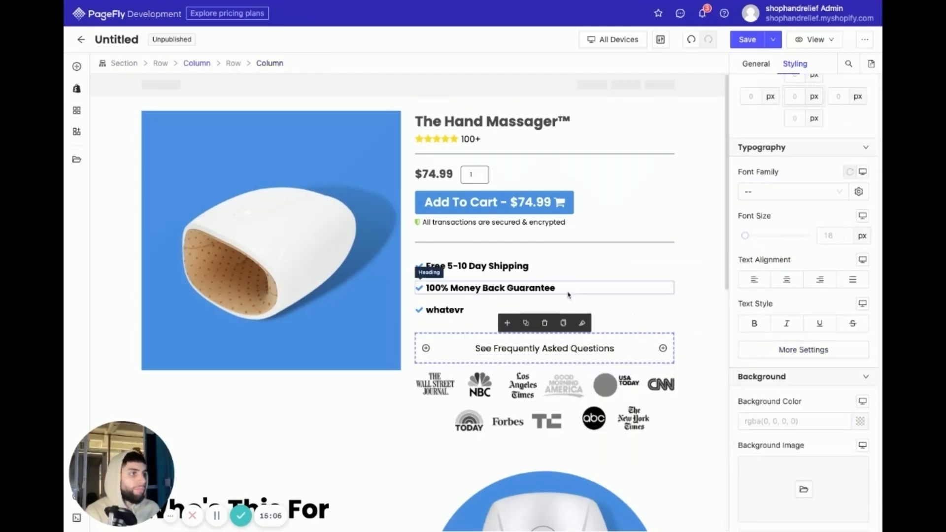
{"action": "left_click", "coordinate": [619, 348]}
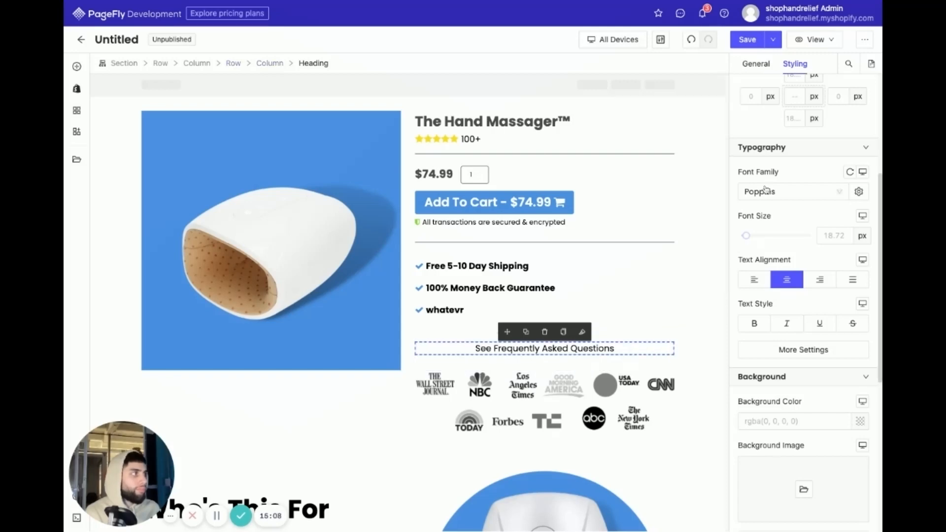
{"action": "type", "text": "0"}
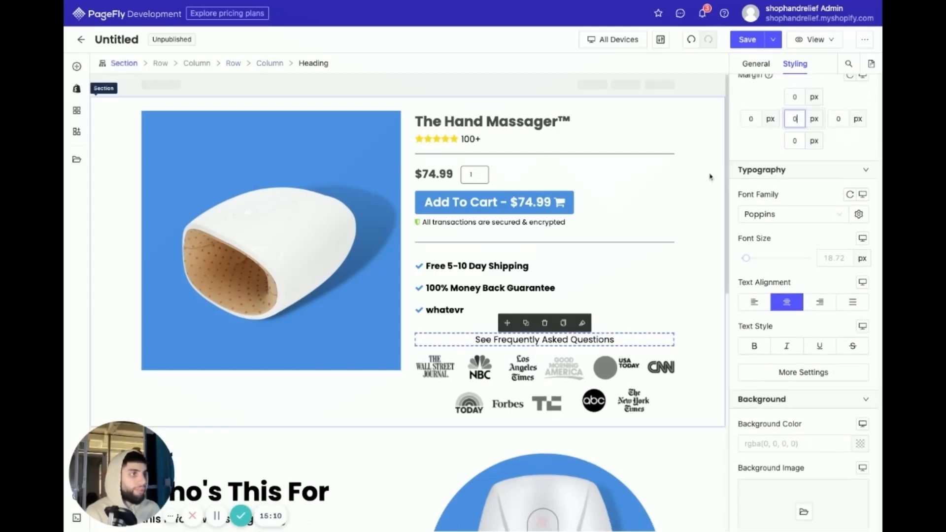
{"action": "left_click", "coordinate": [438, 316]}
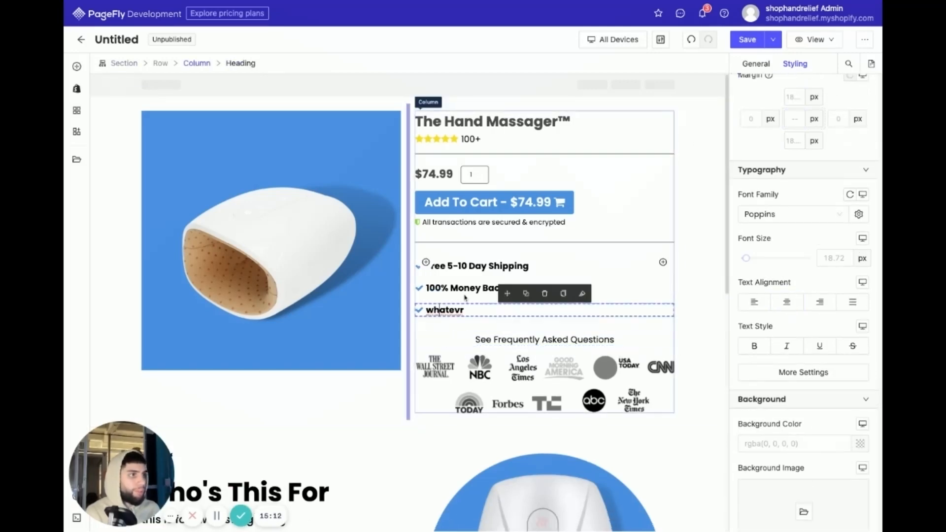
{"action": "type", "text": "0"}
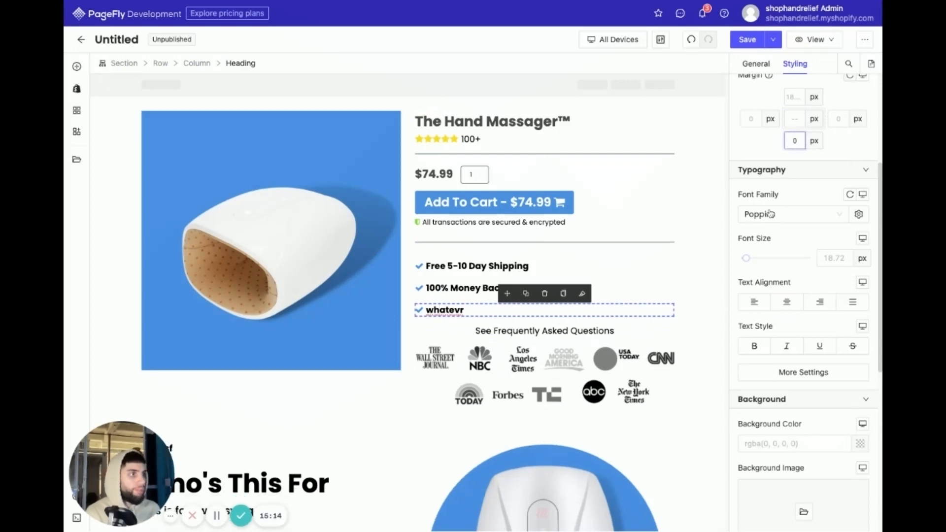
- Underline the "See Frequently Asked Questions" text and set the heading's click action to scroll to a section
{"action": "left_click", "coordinate": [615, 331]}
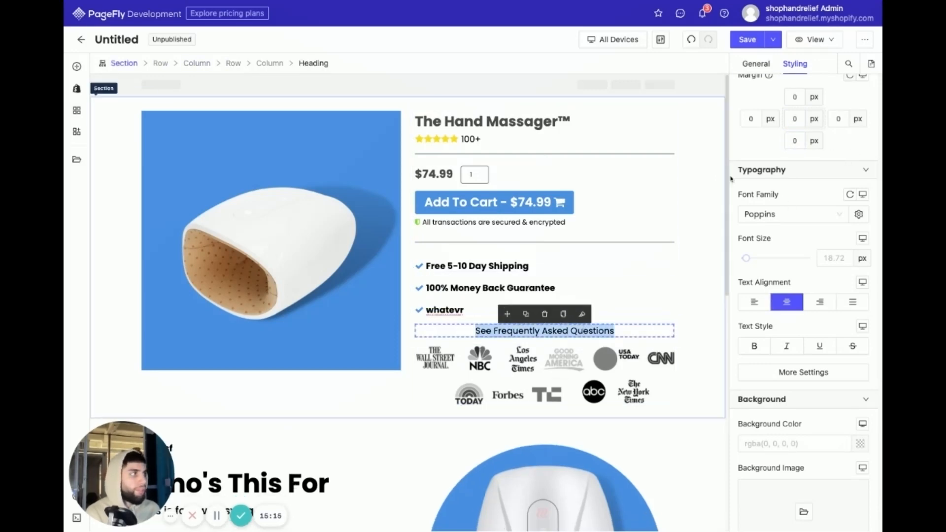
{"action": "left_click", "coordinate": [757, 65]}
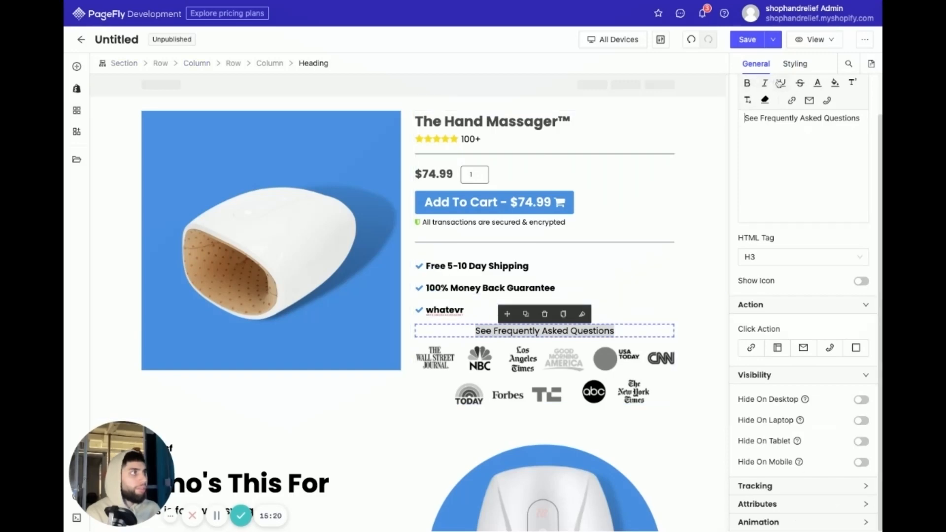
{"action": "triple_click", "coordinate": [795, 119]}
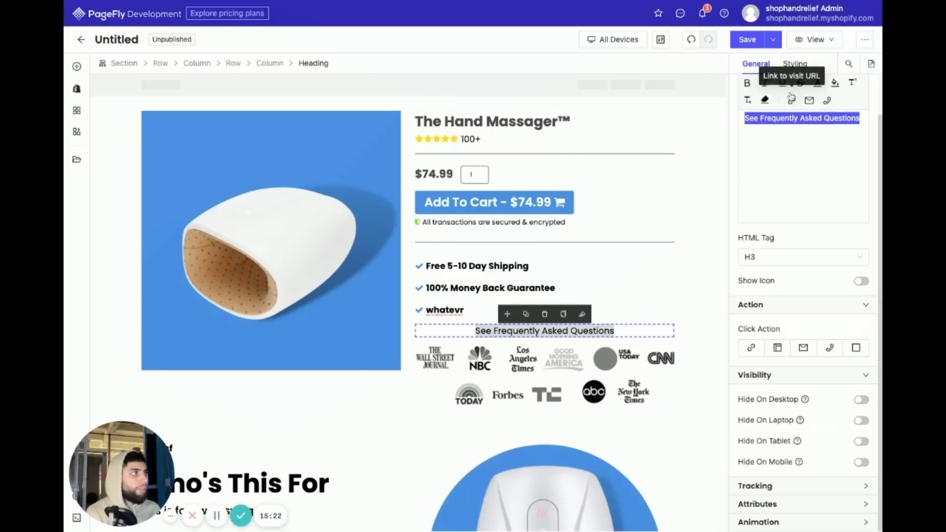
{"action": "left_click", "coordinate": [783, 84]}
{"action": "left_click", "coordinate": [641, 292]}
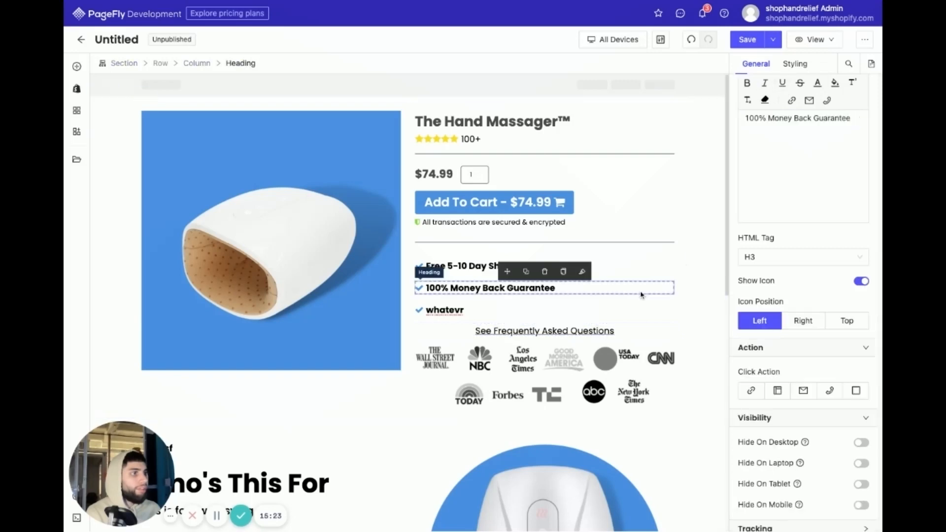
{"action": "left_click", "coordinate": [592, 330]}
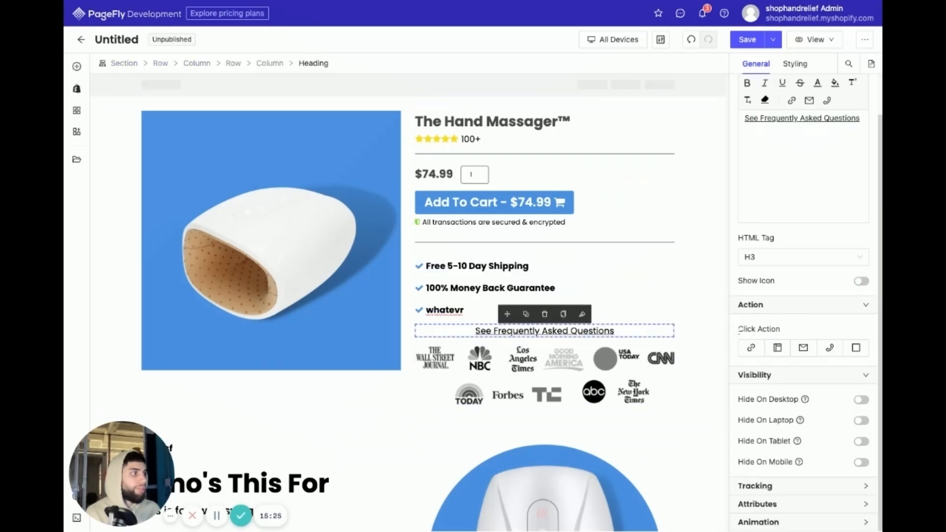
{"action": "left_click", "coordinate": [777, 348]}
- Add a 1/1 single-column layout at the end of the page, below the last "Who's This For" section
{"action": "scroll", "coordinate": [575, 374], "scroll_direction": "down", "scroll_amount": 4}
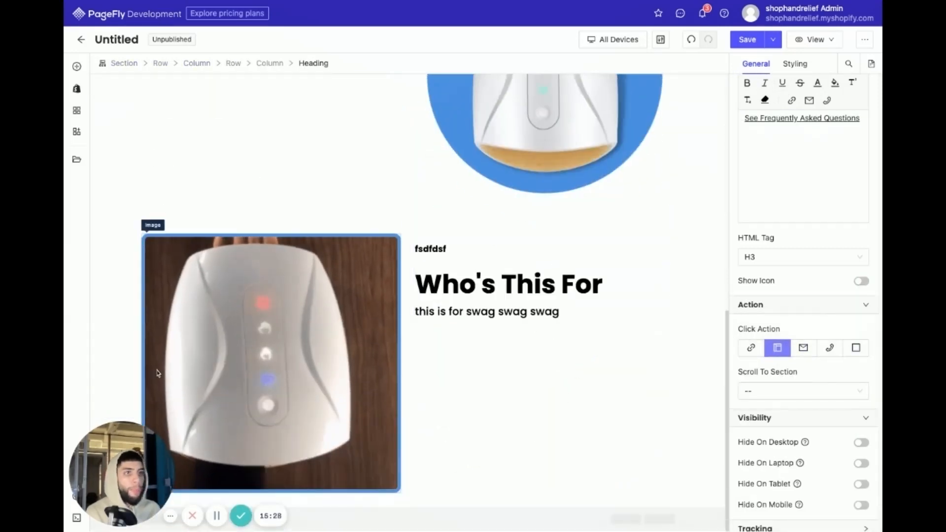
{"action": "left_click", "coordinate": [77, 67]}
{"action": "mouse_move", "coordinate": [107, 116]}
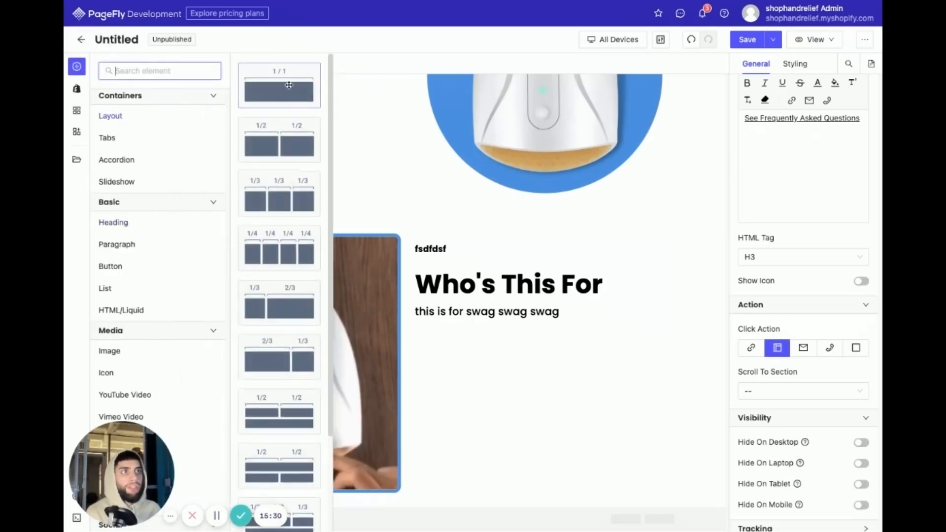
{"action": "left_click", "coordinate": [288, 85]}
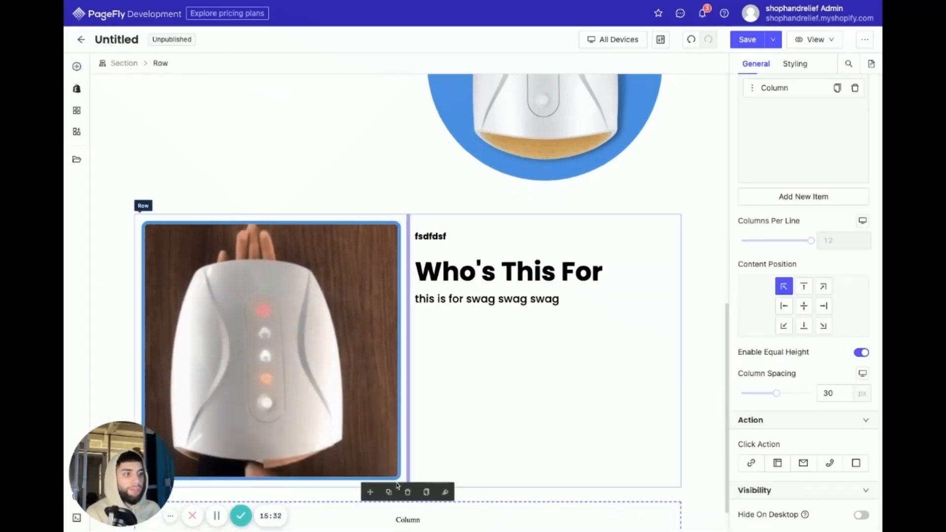
- Insert an Accordion with left-side triangle icons into the new single column at the end of the page
{"action": "left_click", "coordinate": [77, 67]}
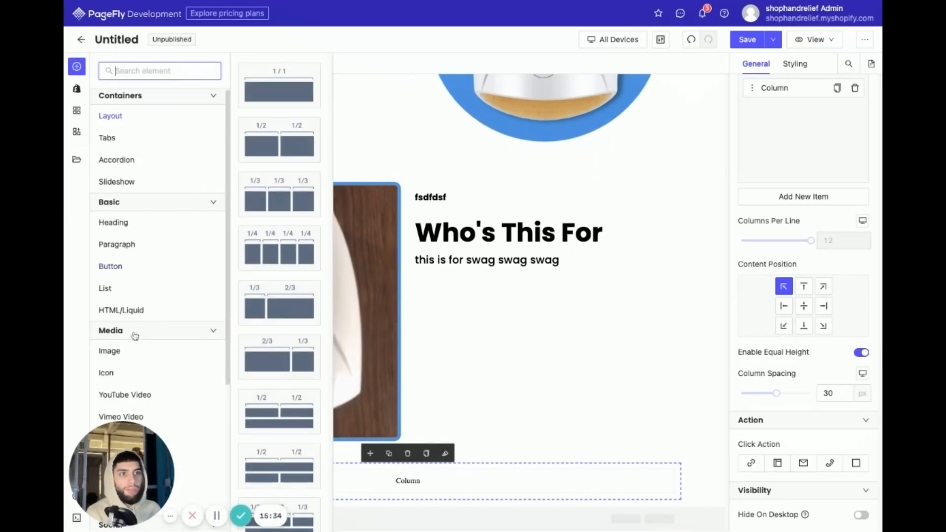
{"action": "scroll", "coordinate": [132, 345], "scroll_direction": "down", "scroll_amount": 3}
{"action": "scroll", "coordinate": [131, 355], "scroll_direction": "down", "scroll_amount": 3}
{"action": "scroll", "coordinate": [139, 333], "scroll_direction": "up", "scroll_amount": 4}
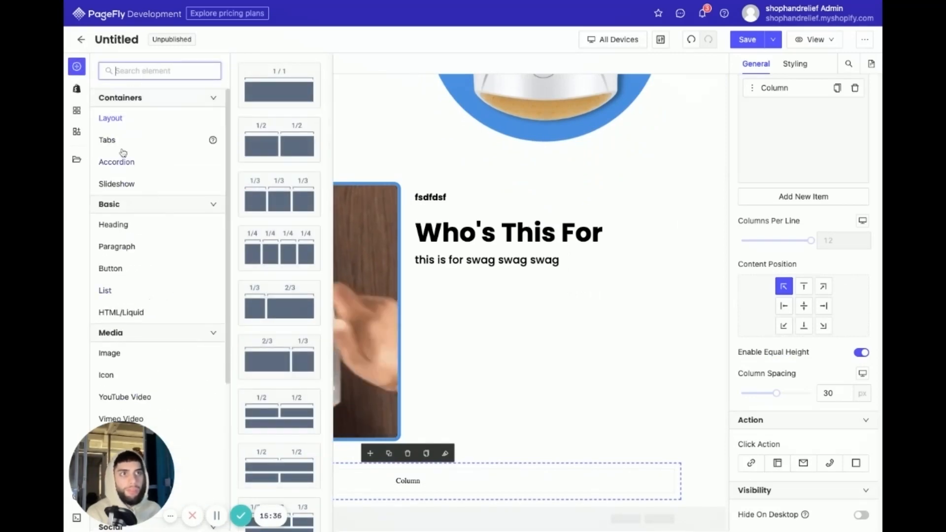
{"action": "mouse_move", "coordinate": [123, 150]}
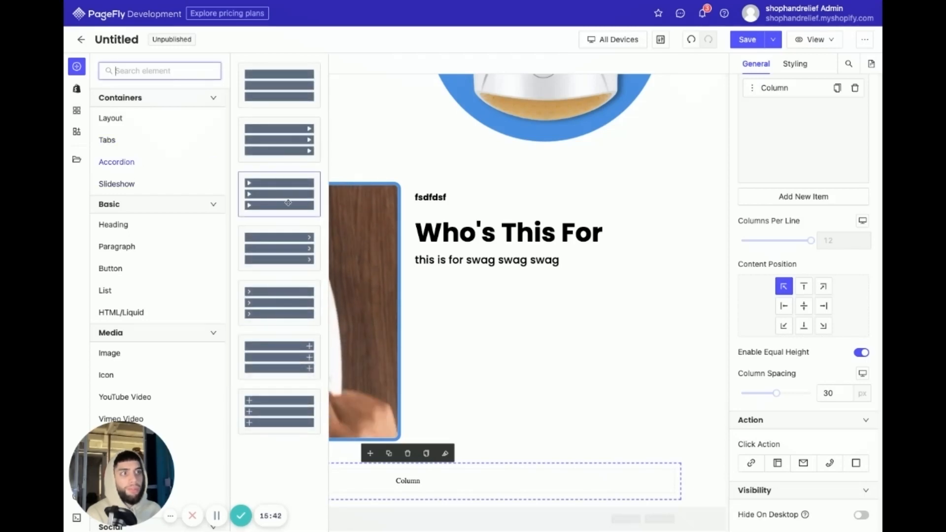
{"action": "left_click_drag", "start_coordinate": [284, 199], "coordinate": [274, 473]}
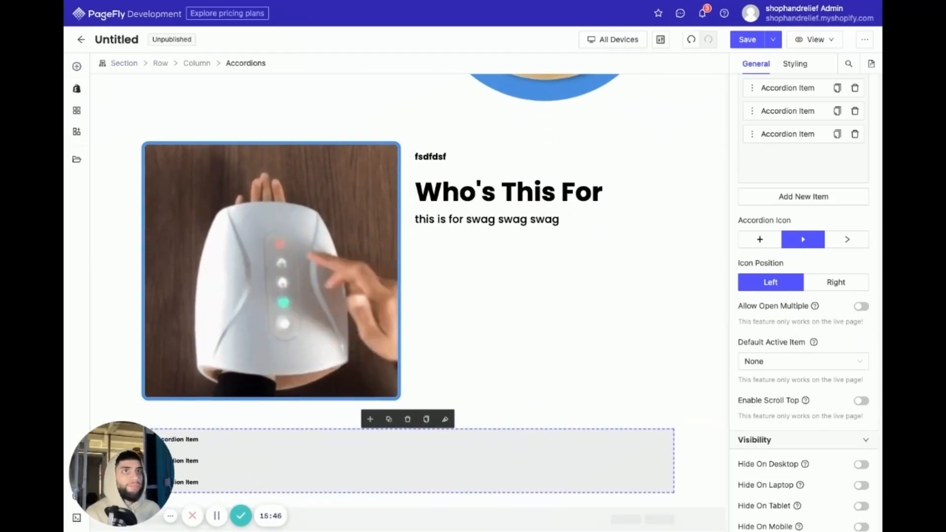
- Add another 1/1 single-column layout below the accordion and set its column height to 530 px
{"action": "left_click", "coordinate": [77, 66]}
{"action": "mouse_move", "coordinate": [139, 116]}
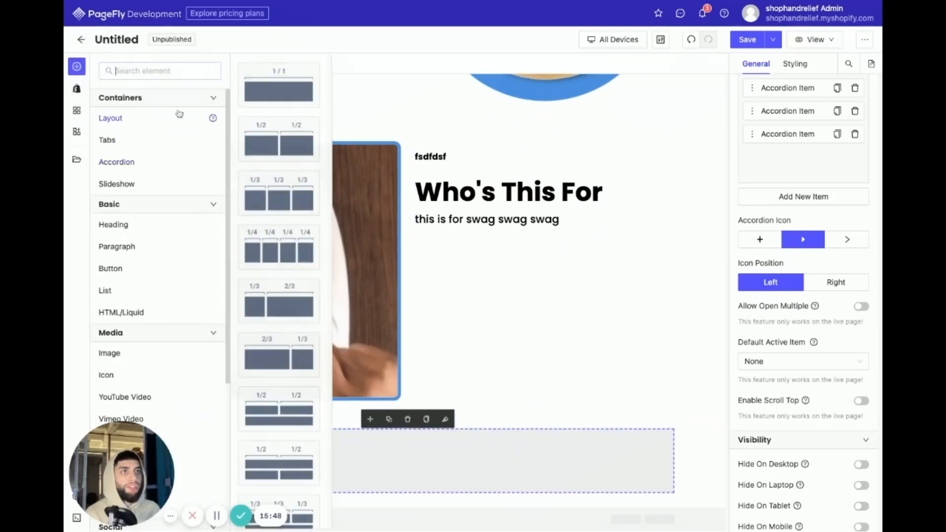
{"action": "left_click_drag", "start_coordinate": [250, 97], "coordinate": [397, 503]}
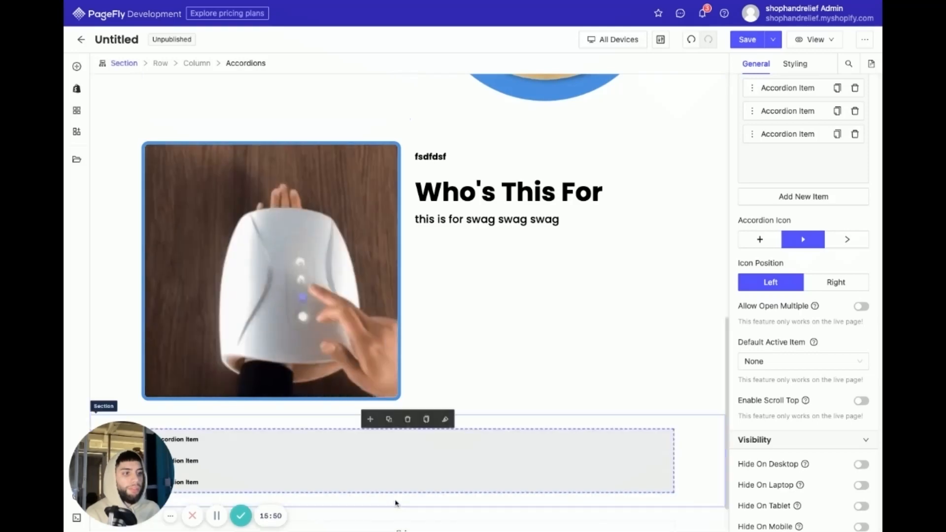
{"action": "left_click", "coordinate": [498, 489]}
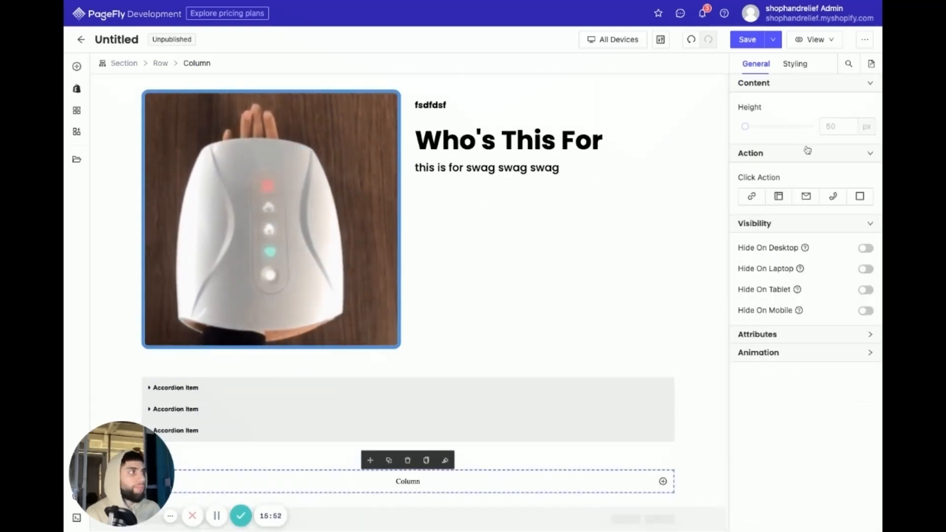
{"action": "left_click_drag", "start_coordinate": [746, 126], "coordinate": [780, 126]}
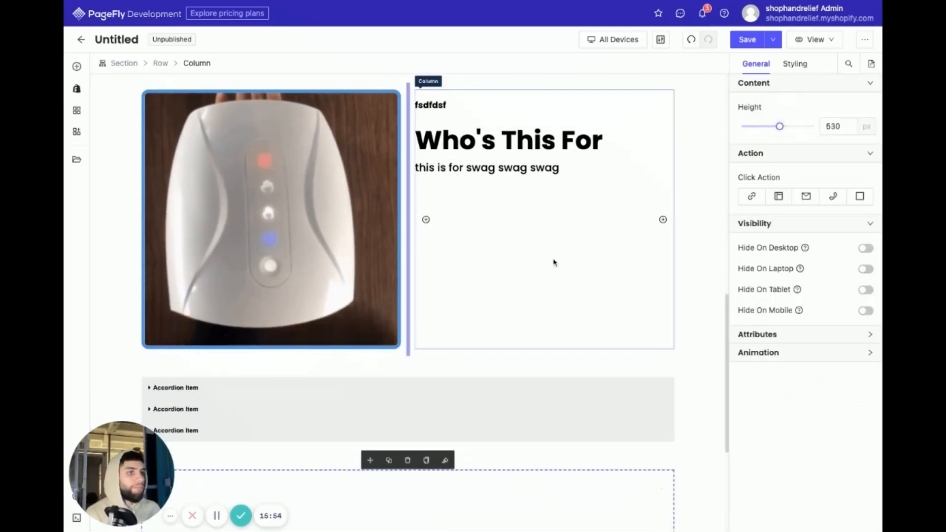
- Expand the first accordion item and select the whole Accordions element through the page outline
{"action": "scroll", "coordinate": [447, 289], "scroll_direction": "down", "scroll_amount": 5}
{"action": "left_click", "coordinate": [235, 161]}
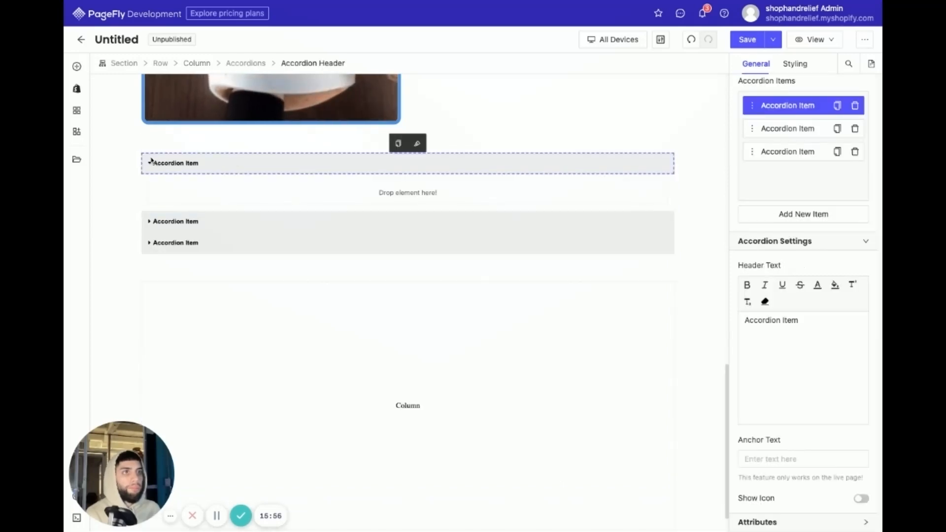
{"action": "left_click", "coordinate": [140, 160]}
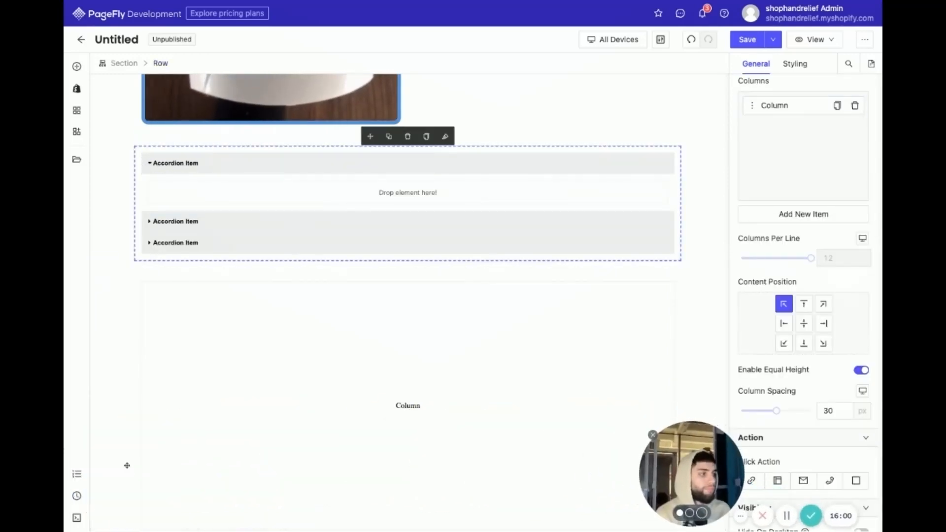
{"action": "left_click", "coordinate": [77, 474]}
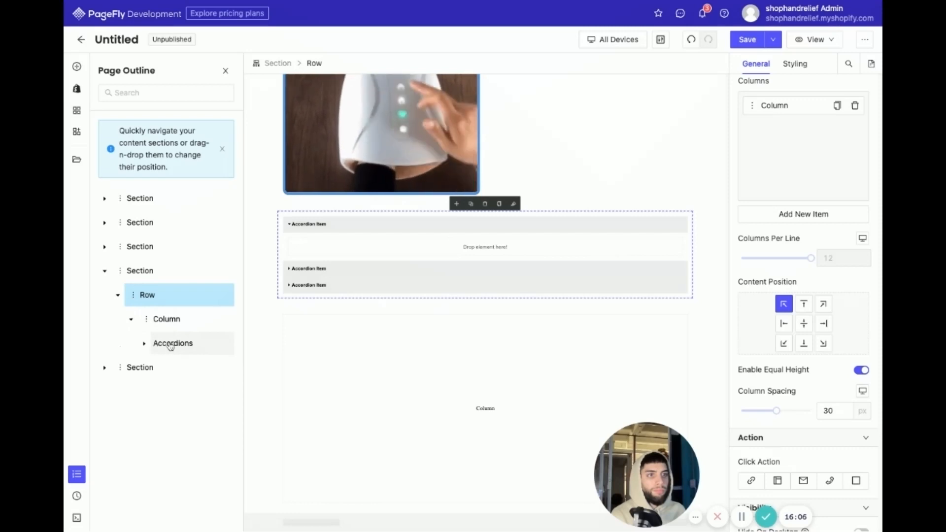
{"action": "left_click", "coordinate": [169, 345]}
- Try the blue background color rgb(74, 144, 226) on the Accordions element, and clear it again
{"action": "left_click", "coordinate": [793, 69]}
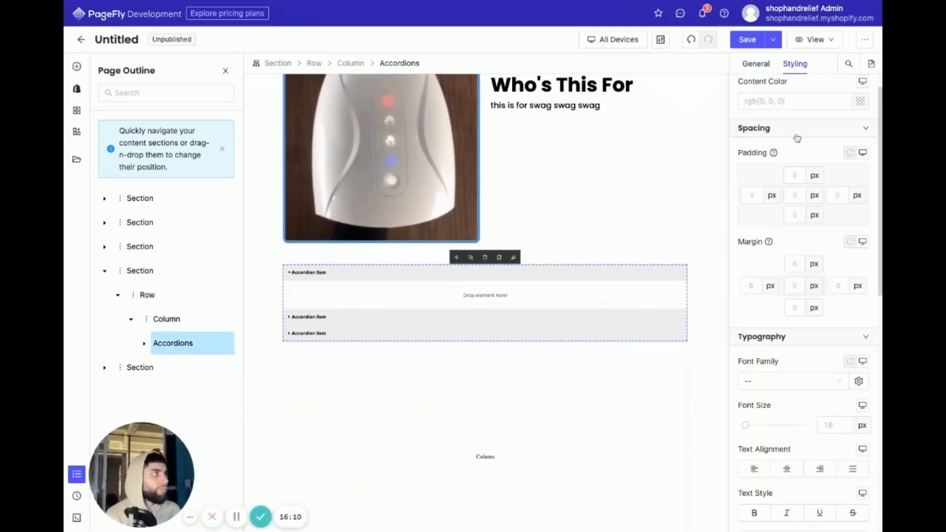
{"action": "scroll", "coordinate": [797, 138], "scroll_direction": "down", "scroll_amount": 1}
{"action": "scroll", "coordinate": [792, 270], "scroll_direction": "up", "scroll_amount": 2}
{"action": "scroll", "coordinate": [829, 325], "scroll_direction": "down", "scroll_amount": 10}
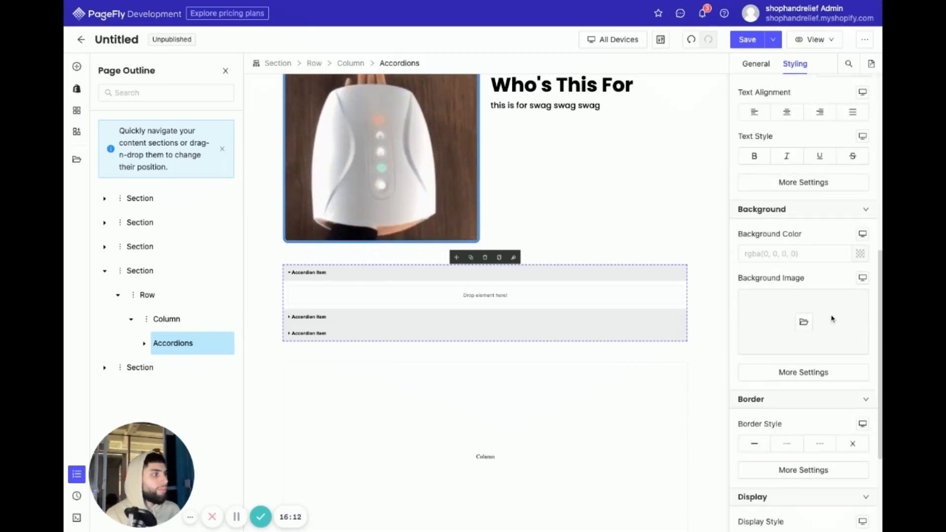
{"action": "scroll", "coordinate": [831, 325], "scroll_direction": "up", "scroll_amount": 2}
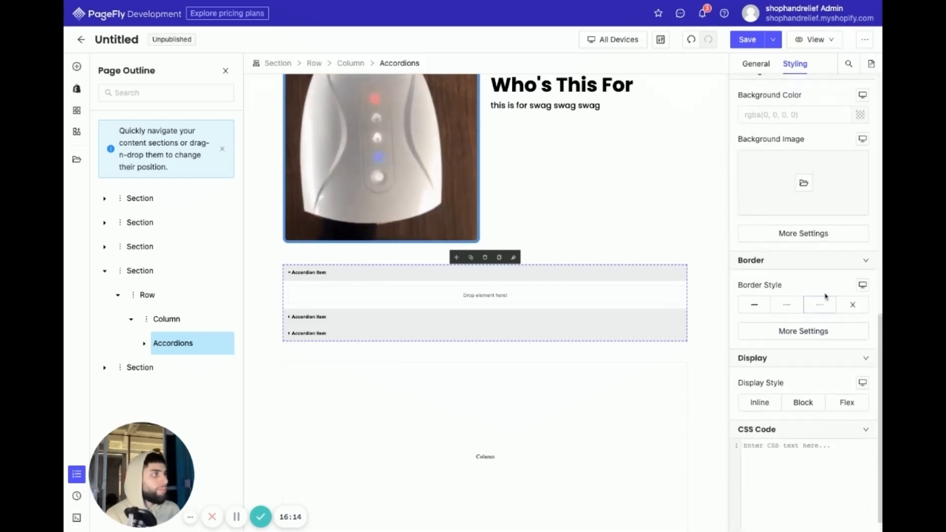
{"action": "left_click", "coordinate": [861, 140]}
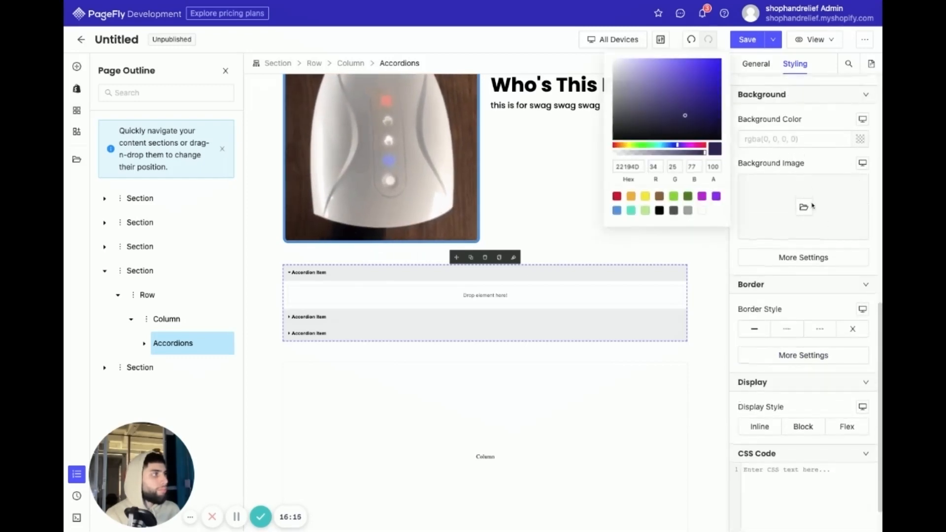
{"action": "left_click", "coordinate": [617, 211]}
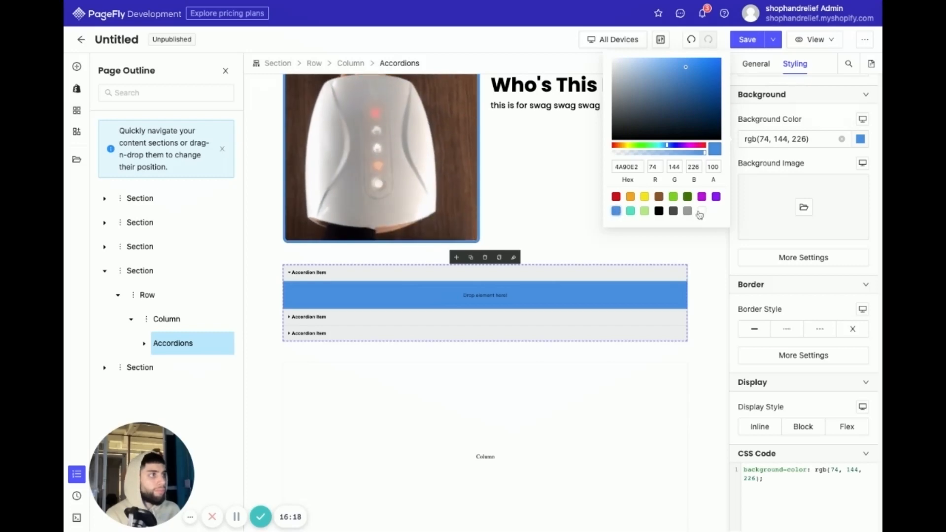
{"action": "left_click", "coordinate": [841, 142]}
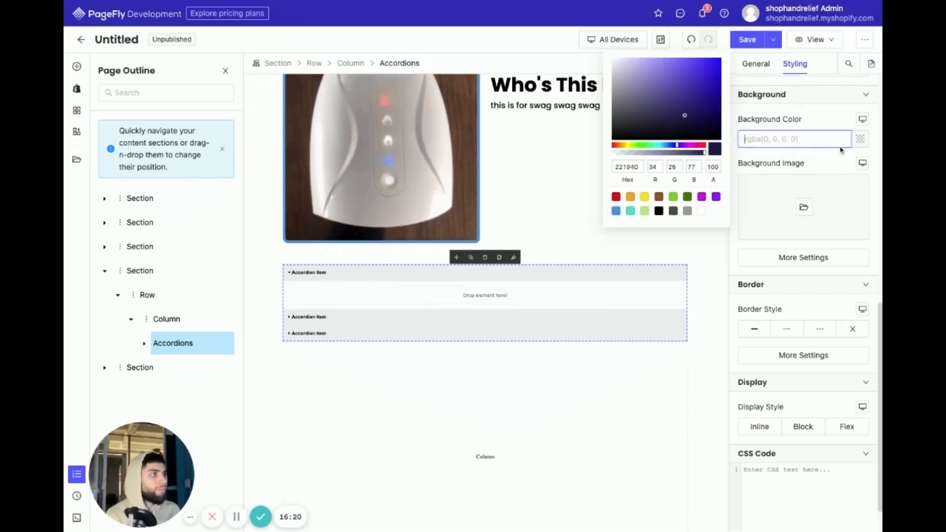
{"action": "scroll", "coordinate": [840, 177], "scroll_direction": "up", "scroll_amount": 6}
{"action": "scroll", "coordinate": [841, 185], "scroll_direction": "up", "scroll_amount": 3}
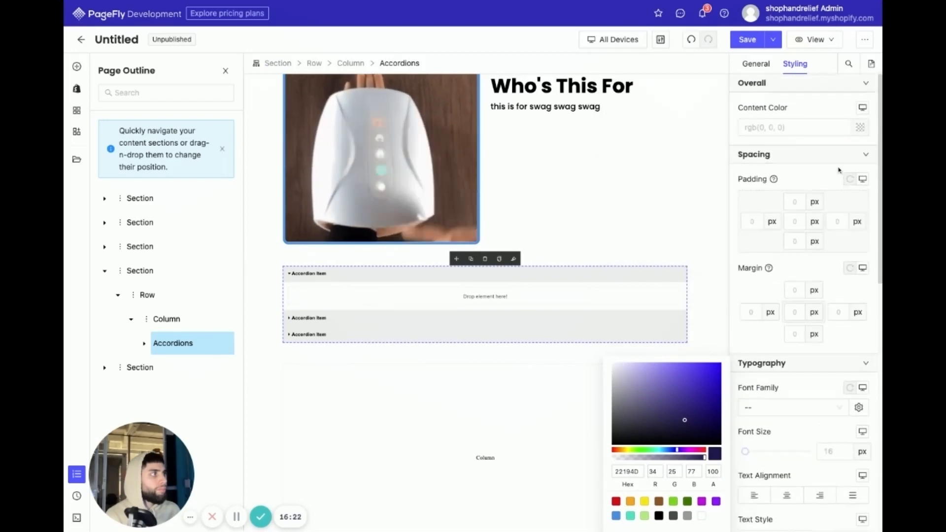
- Set the accordion header's normal-state background color to the blue rgb(74, 144, 226)
{"action": "left_click", "coordinate": [544, 275]}
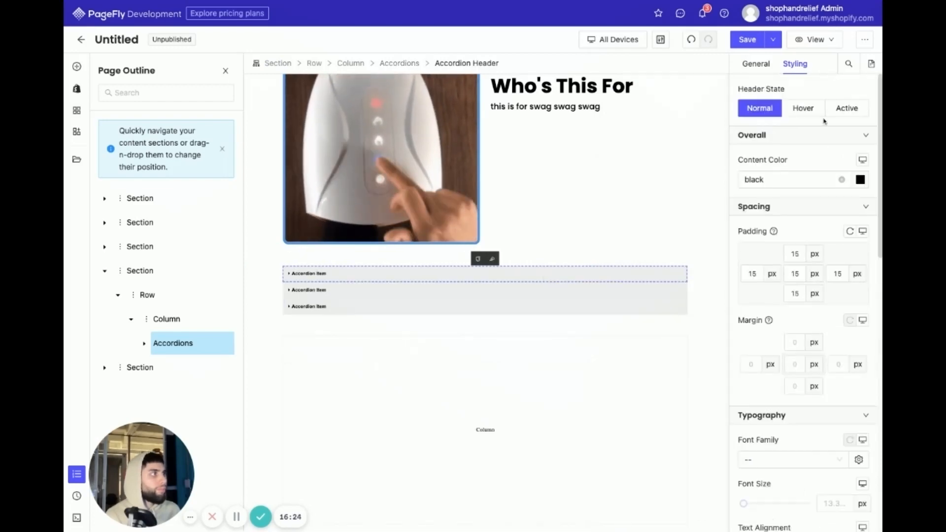
{"action": "scroll", "coordinate": [828, 197], "scroll_direction": "down", "scroll_amount": 8}
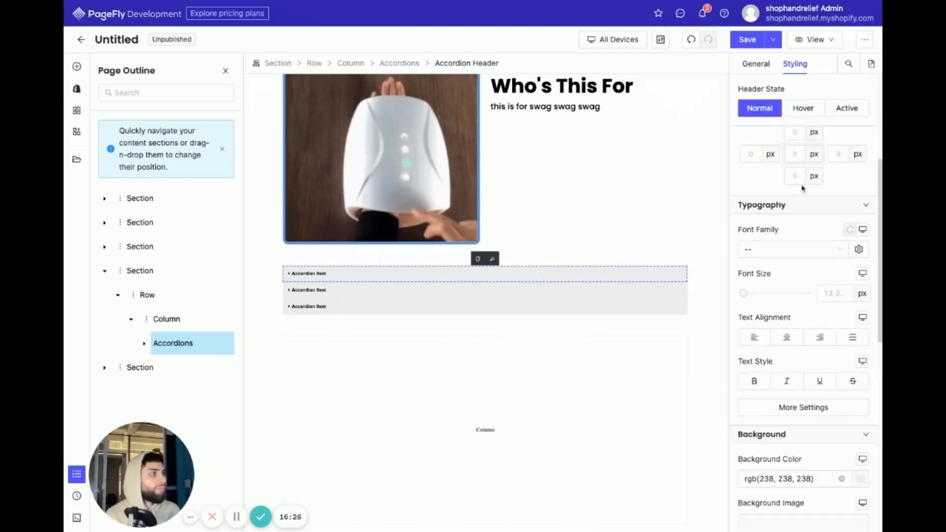
{"action": "left_click", "coordinate": [860, 275]}
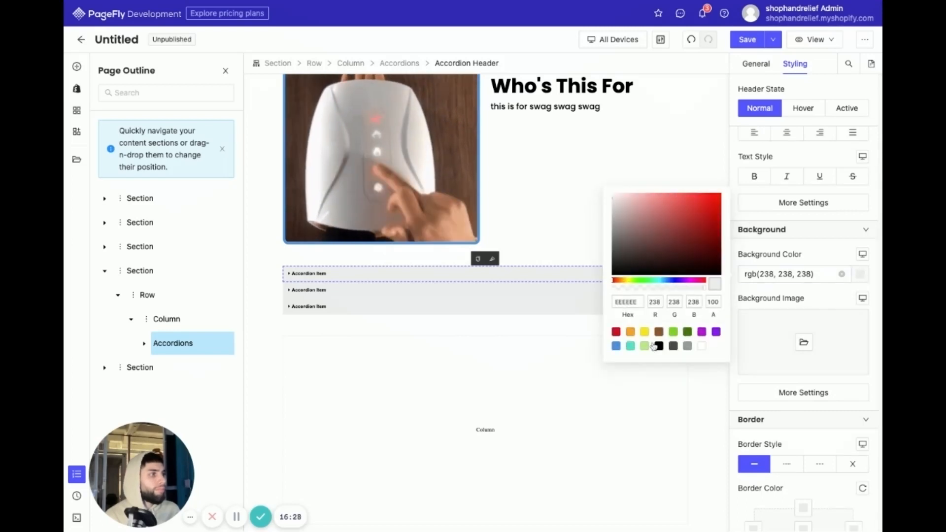
{"action": "left_click", "coordinate": [616, 346]}
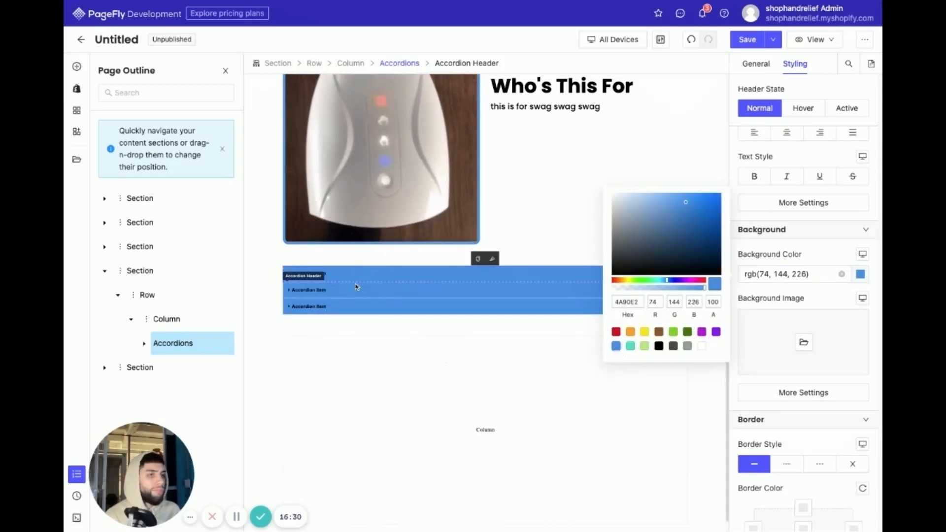
- Set the accordion header's content color to white, rgb(255, 255, 255), and its font family to Poppins
{"action": "scroll", "coordinate": [857, 197], "scroll_direction": "up", "scroll_amount": 7}
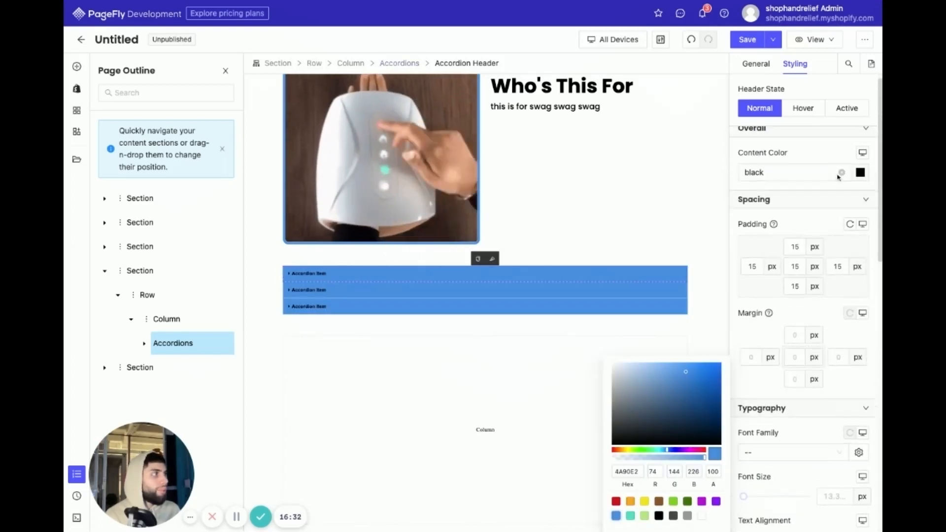
{"action": "left_click", "coordinate": [860, 181]}
{"action": "left_click", "coordinate": [701, 253]}
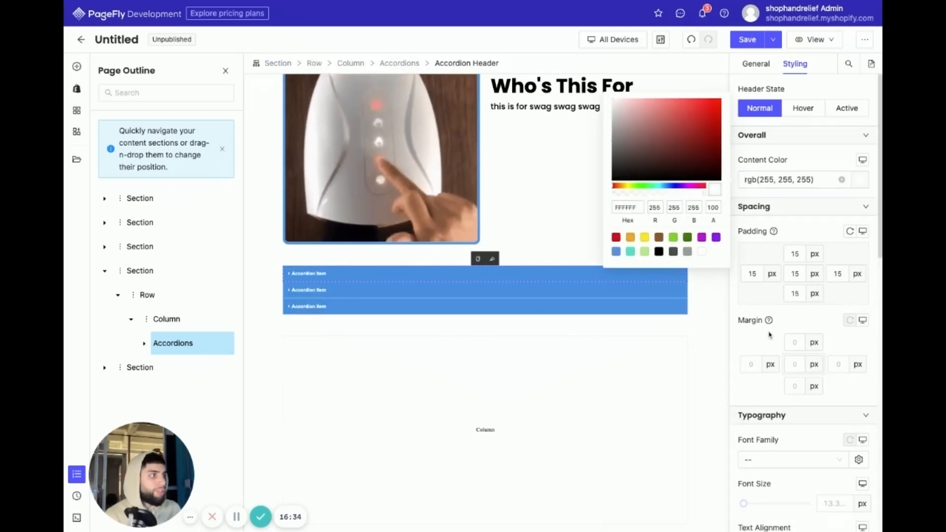
{"action": "left_click", "coordinate": [785, 440]}
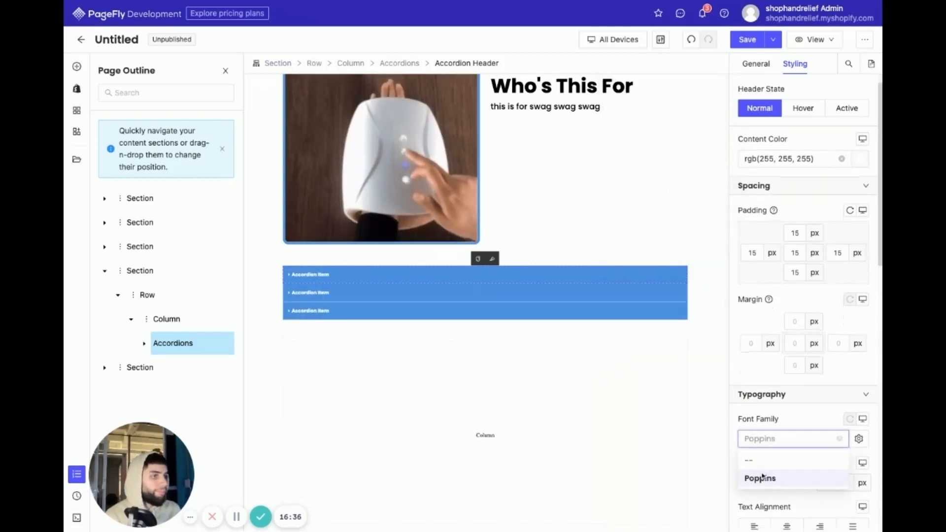
{"action": "left_click", "coordinate": [759, 477]}
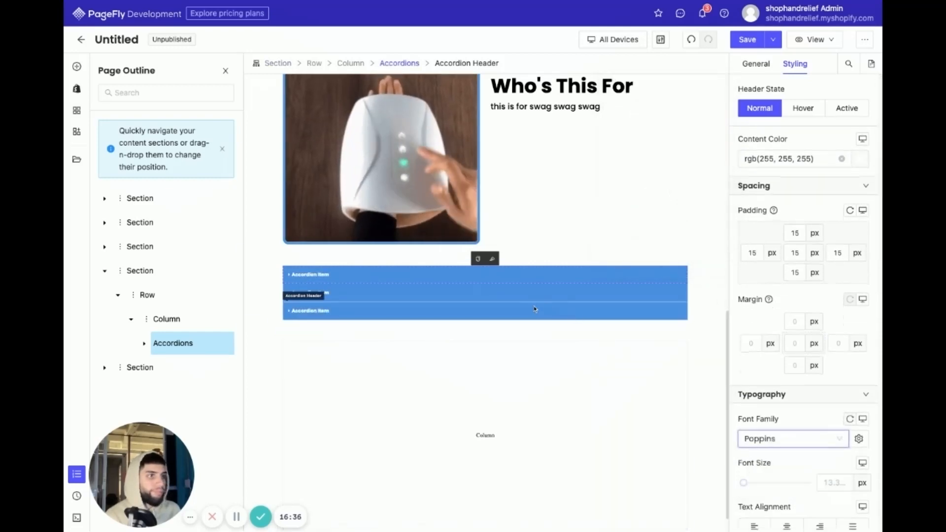
- Insert a plain Heading without an icon into the first accordion item's content and set its font family to Poppins
{"action": "left_click", "coordinate": [318, 276]}
{"action": "left_click", "coordinate": [79, 69]}
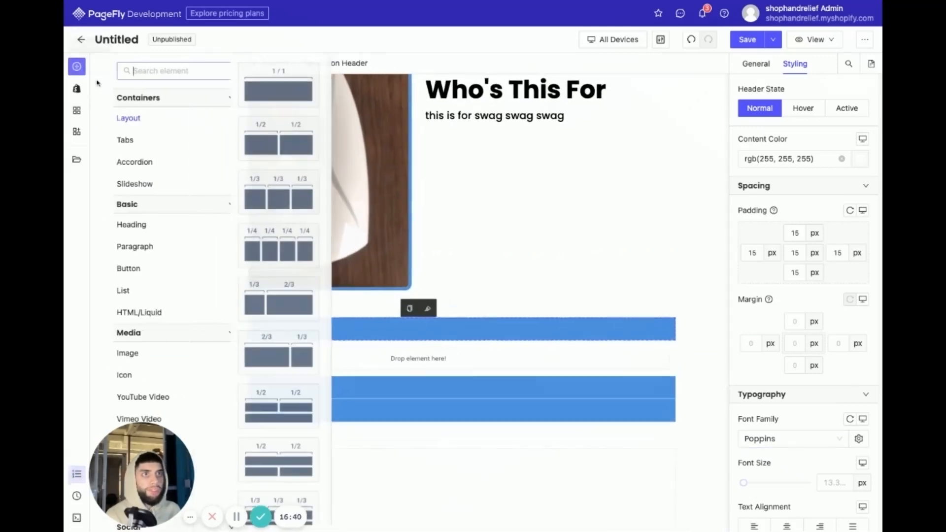
{"action": "mouse_move", "coordinate": [129, 234]}
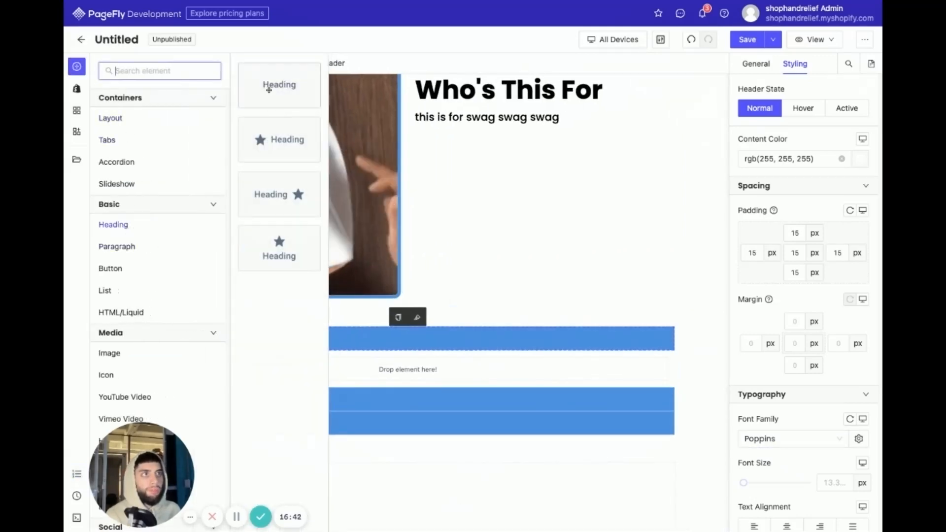
{"action": "left_click_drag", "start_coordinate": [277, 89], "coordinate": [401, 371]}
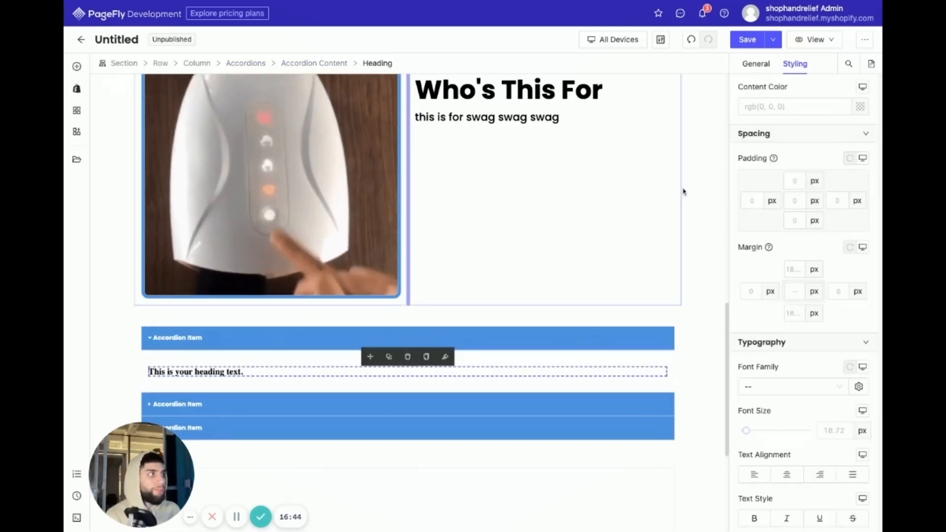
{"action": "scroll", "coordinate": [781, 423], "scroll_direction": "down", "scroll_amount": 1}
{"action": "left_click", "coordinate": [775, 380]}
{"action": "left_click", "coordinate": [767, 415]}
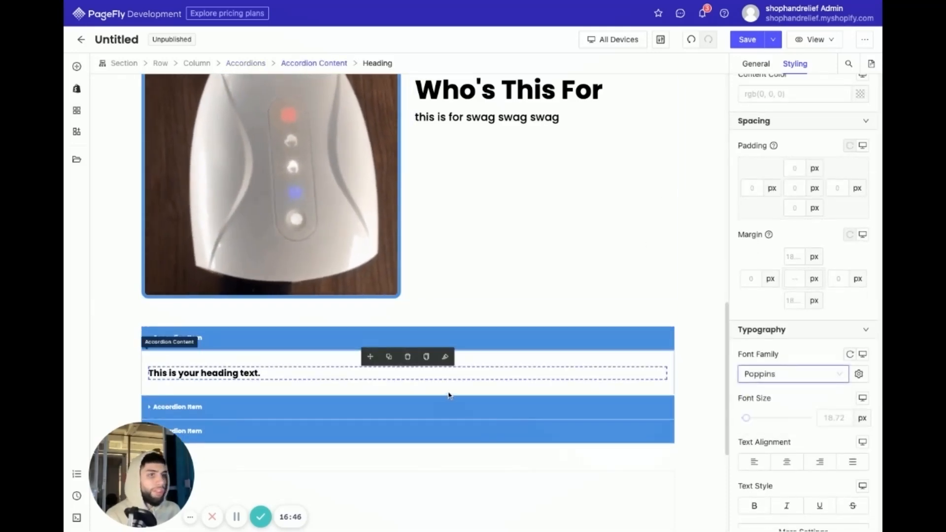
- Collapse and re-expand the first accordion item to check how its heading content opens under the header
{"action": "scroll", "coordinate": [448, 391], "scroll_direction": "down", "scroll_amount": 1}
{"action": "left_click", "coordinate": [549, 219]}
{"action": "left_click", "coordinate": [187, 276]}
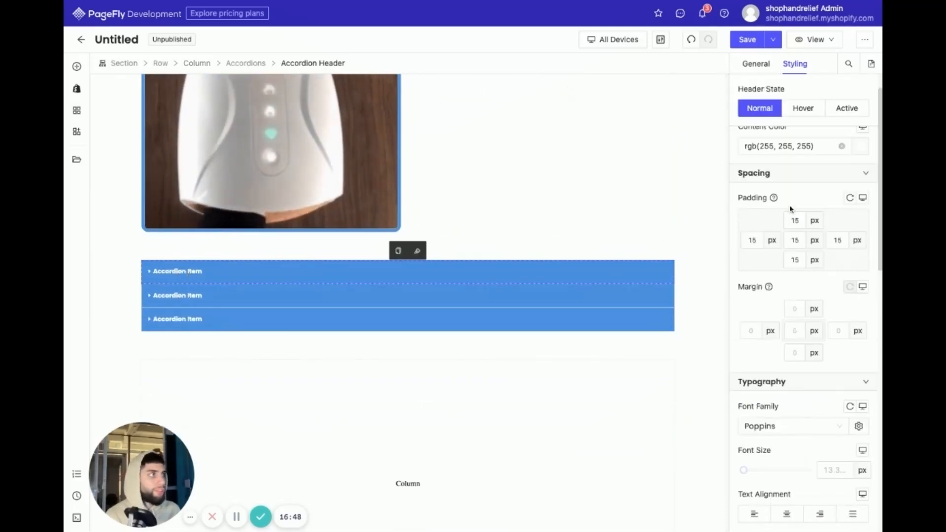
{"action": "left_click", "coordinate": [261, 275]}
{"action": "scroll", "coordinate": [396, 367], "scroll_direction": "down", "scroll_amount": 3}
{"action": "scroll", "coordinate": [400, 369], "scroll_direction": "up", "scroll_amount": 4}
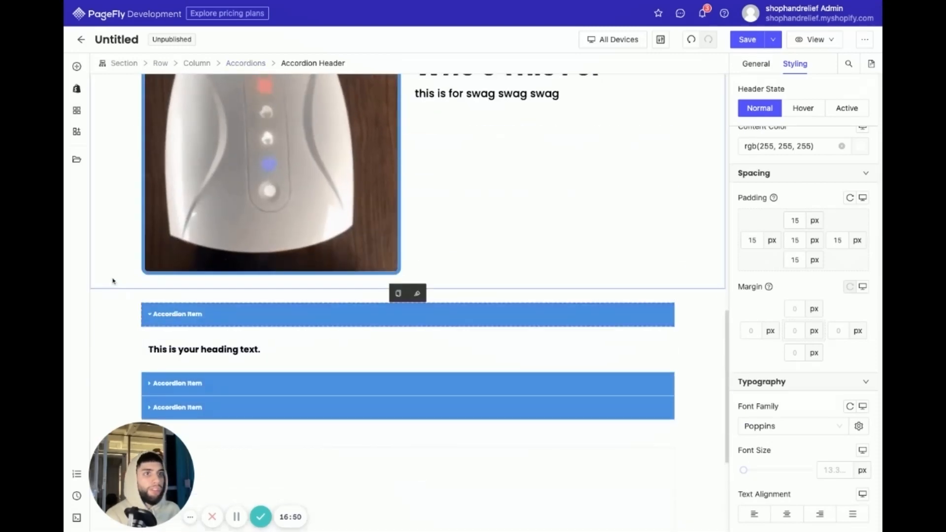
- Locate the section that contains the accordion in the page structure and select it
{"action": "left_click", "coordinate": [76, 474]}
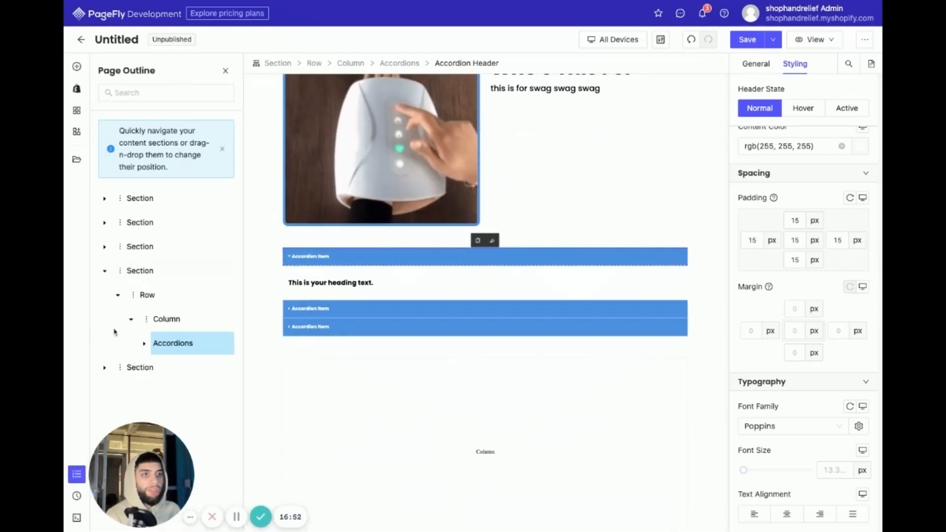
{"action": "left_click", "coordinate": [138, 276]}
{"action": "scroll", "coordinate": [426, 299], "scroll_direction": "up", "scroll_amount": 6}
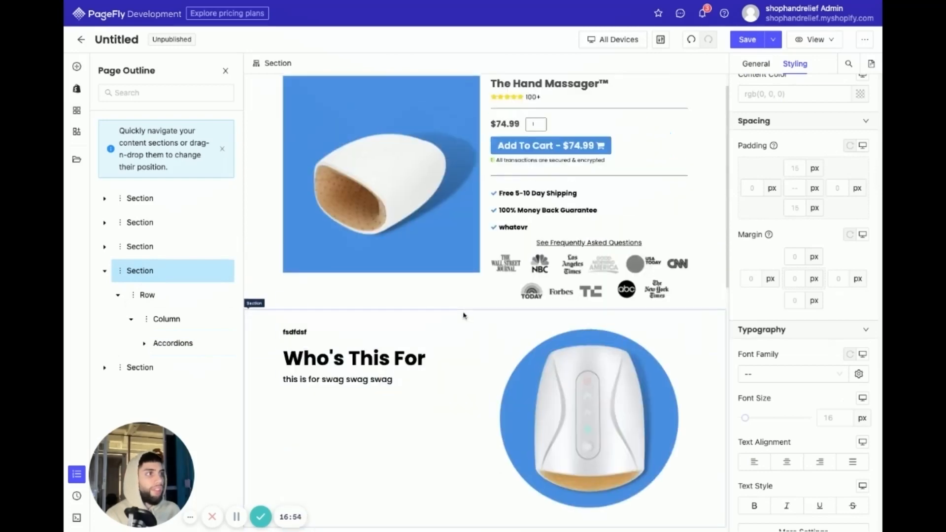
- Set the scroll target of the "See Frequently Asked Questions" heading's click action to Section
{"action": "left_click", "coordinate": [544, 268]}
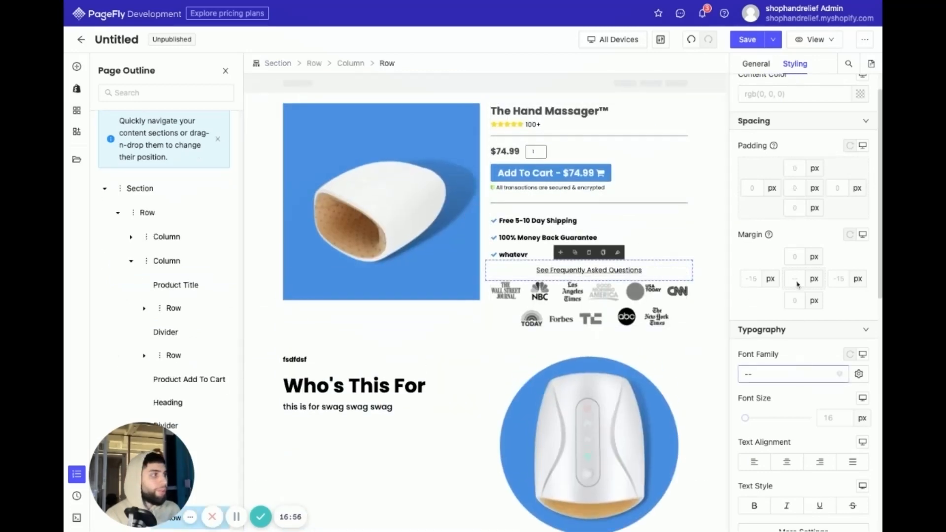
{"action": "scroll", "coordinate": [810, 224], "scroll_direction": "down", "scroll_amount": 2}
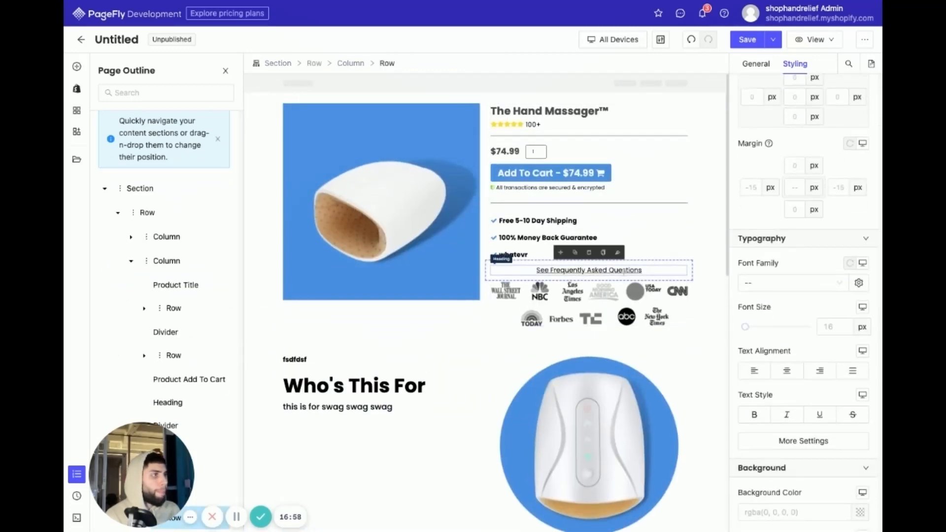
{"action": "left_click", "coordinate": [624, 270]}
{"action": "scroll", "coordinate": [799, 316], "scroll_direction": "down", "scroll_amount": 2}
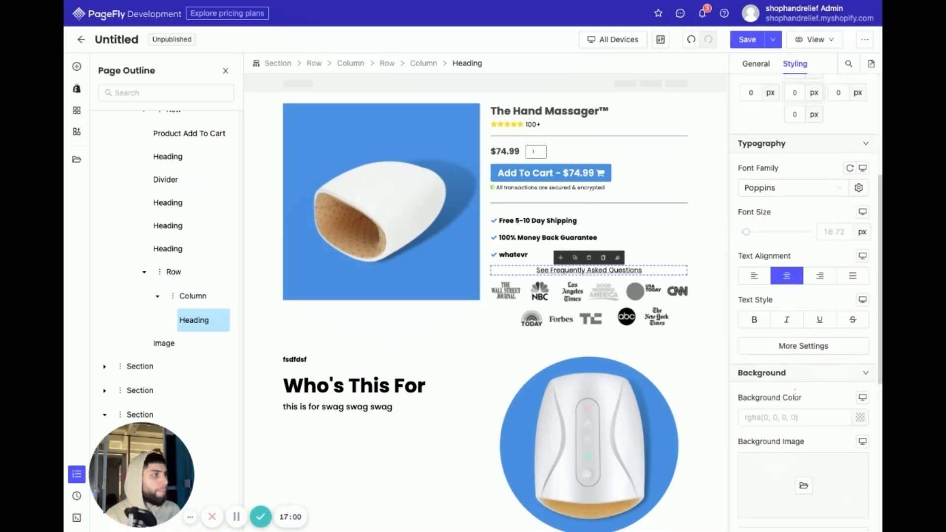
{"action": "scroll", "coordinate": [799, 316], "scroll_direction": "up", "scroll_amount": 5}
{"action": "left_click", "coordinate": [752, 69]}
{"action": "scroll", "coordinate": [798, 400], "scroll_direction": "down", "scroll_amount": 1}
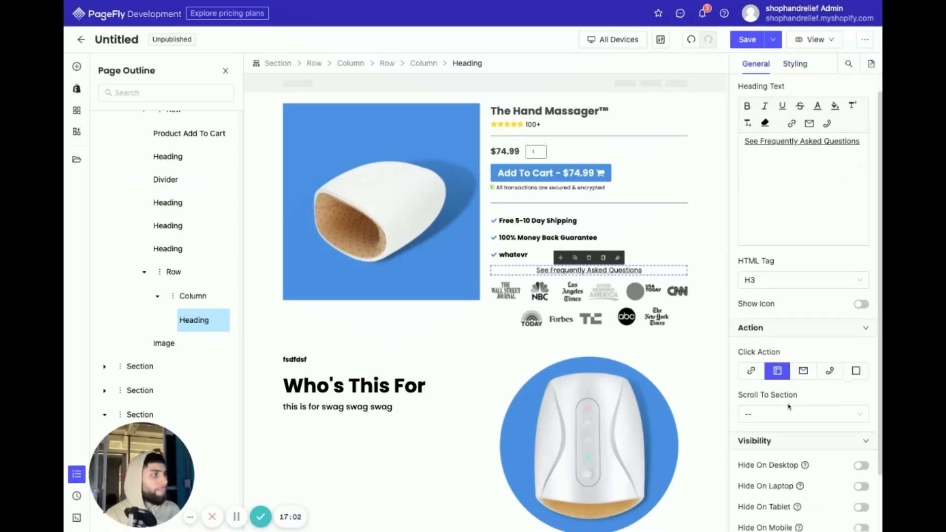
{"action": "left_click", "coordinate": [778, 415]}
{"action": "left_click", "coordinate": [749, 376]}
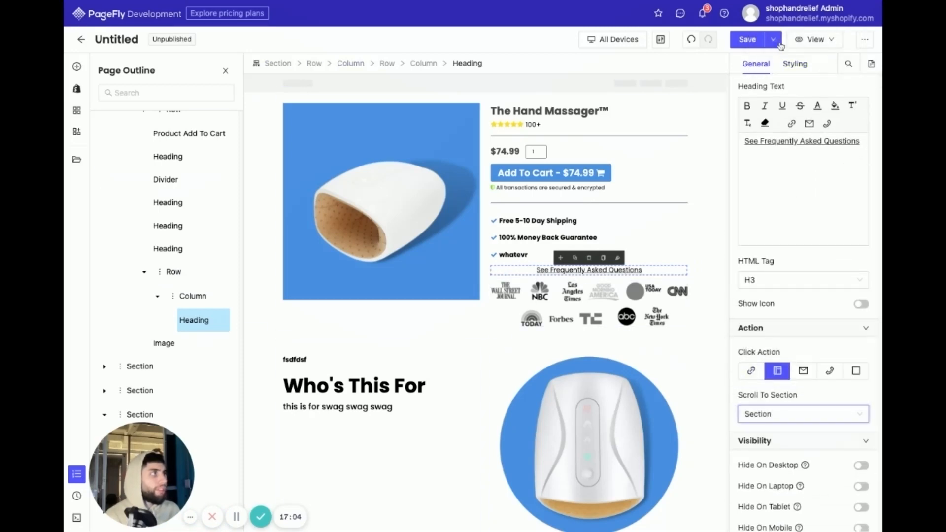
- Save the page and select the product section with the image and purchase details
{"action": "left_click", "coordinate": [747, 39]}
{"action": "left_click", "coordinate": [578, 309]}
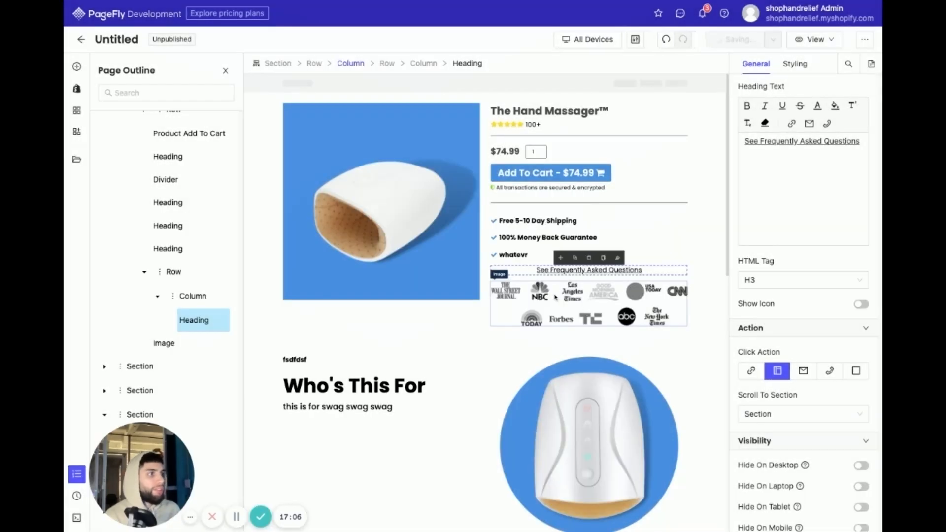
{"action": "left_click", "coordinate": [698, 233]}
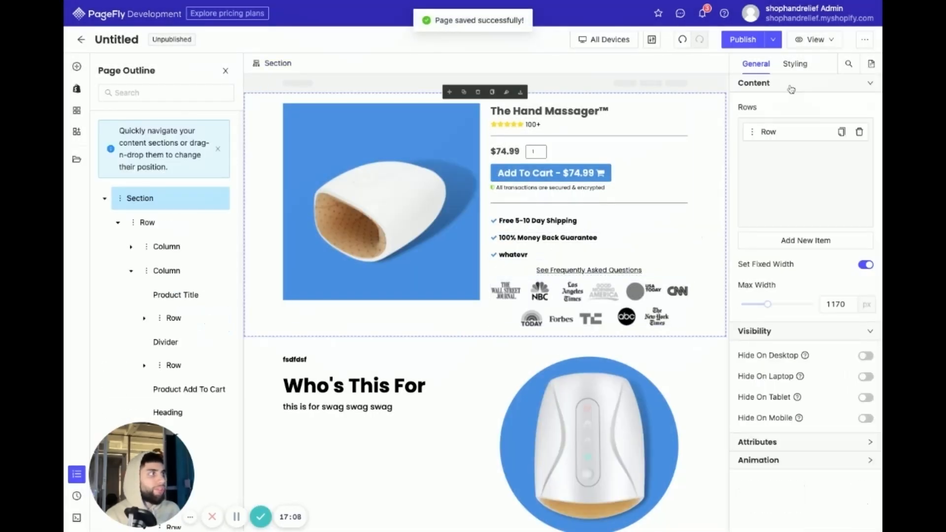
- Review the page layout from the product details and text-and-image sections to the accordion and the empty column below it
{"action": "scroll", "coordinate": [527, 335], "scroll_direction": "down", "scroll_amount": 1}
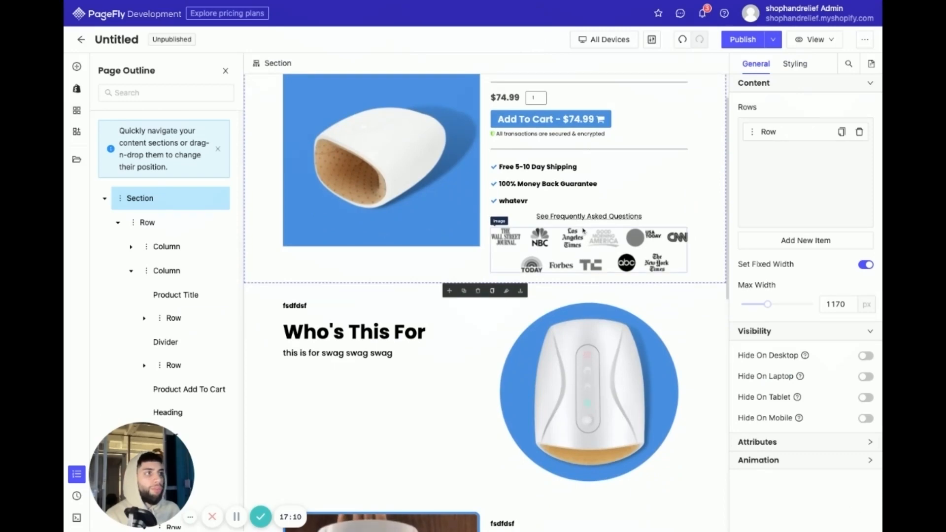
{"action": "scroll", "coordinate": [583, 231], "scroll_direction": "down", "scroll_amount": 5}
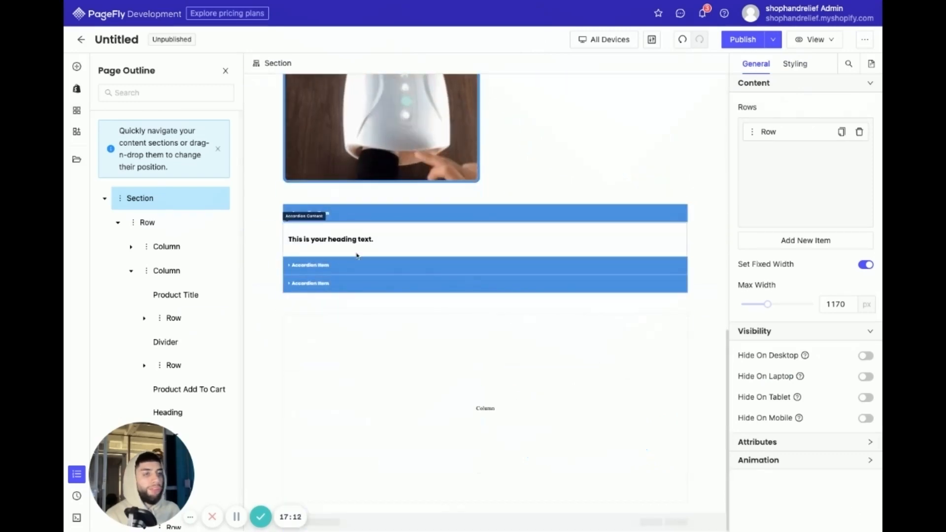
{"action": "scroll", "coordinate": [386, 281], "scroll_direction": "up", "scroll_amount": 3}
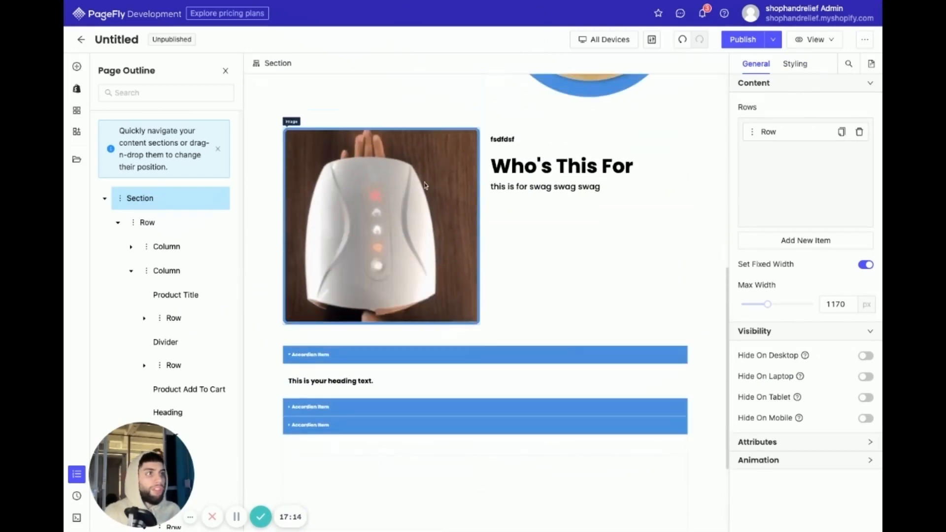
{"action": "scroll", "coordinate": [326, 340], "scroll_direction": "down", "scroll_amount": 1}
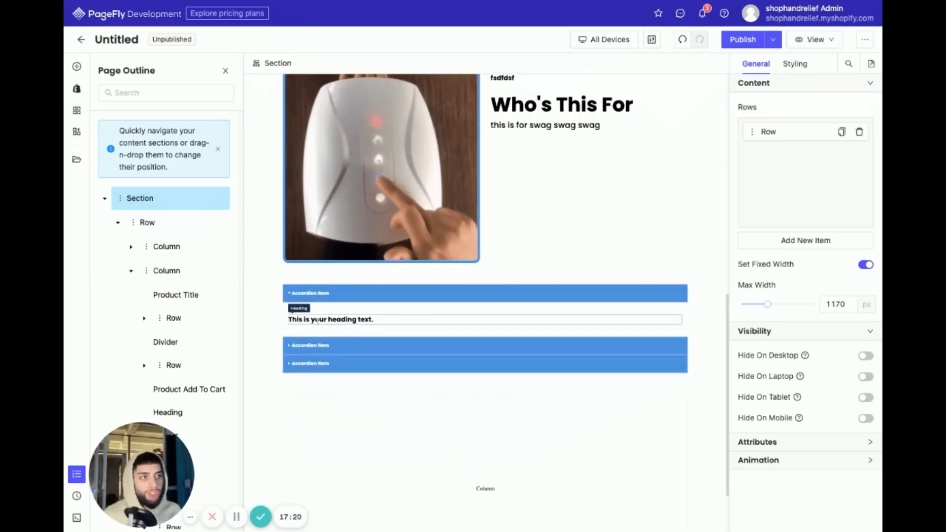
{"action": "scroll", "coordinate": [349, 317], "scroll_direction": "up", "scroll_amount": 2}
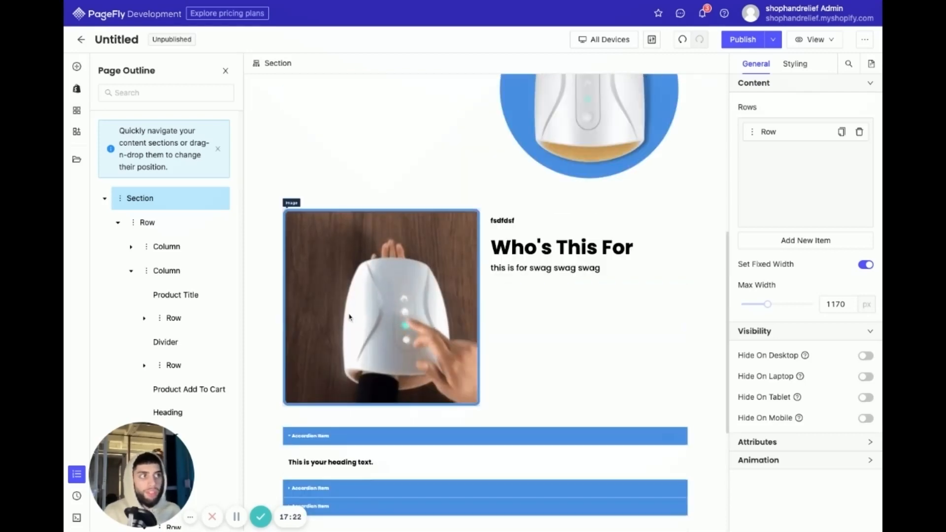
{"action": "scroll", "coordinate": [501, 320], "scroll_direction": "up", "scroll_amount": 3}
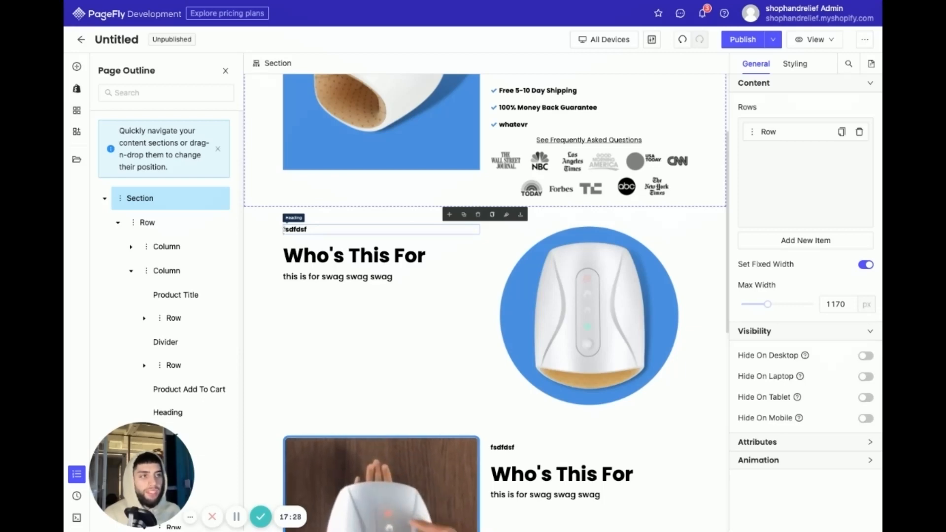
{"action": "scroll", "coordinate": [394, 321], "scroll_direction": "down", "scroll_amount": 3}
{"action": "scroll", "coordinate": [510, 389], "scroll_direction": "up", "scroll_amount": 4}
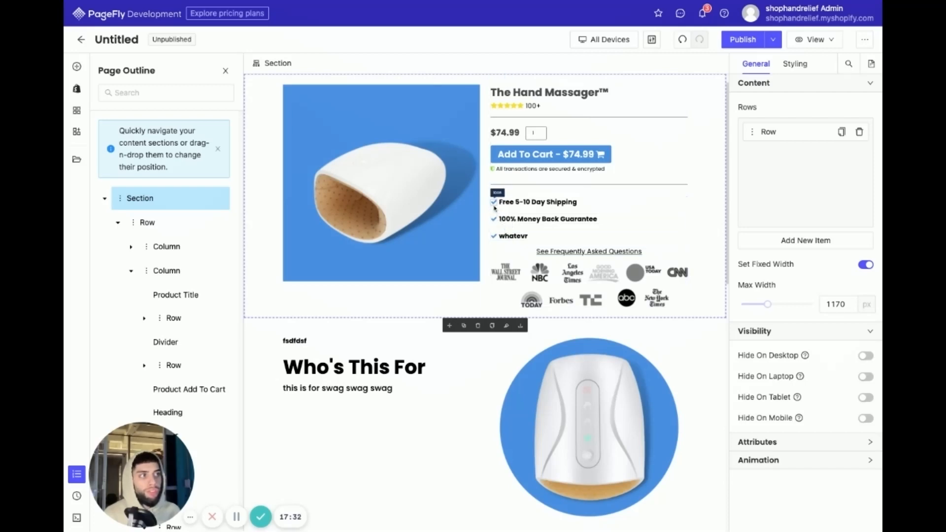
{"action": "scroll", "coordinate": [516, 308], "scroll_direction": "down", "scroll_amount": 1}
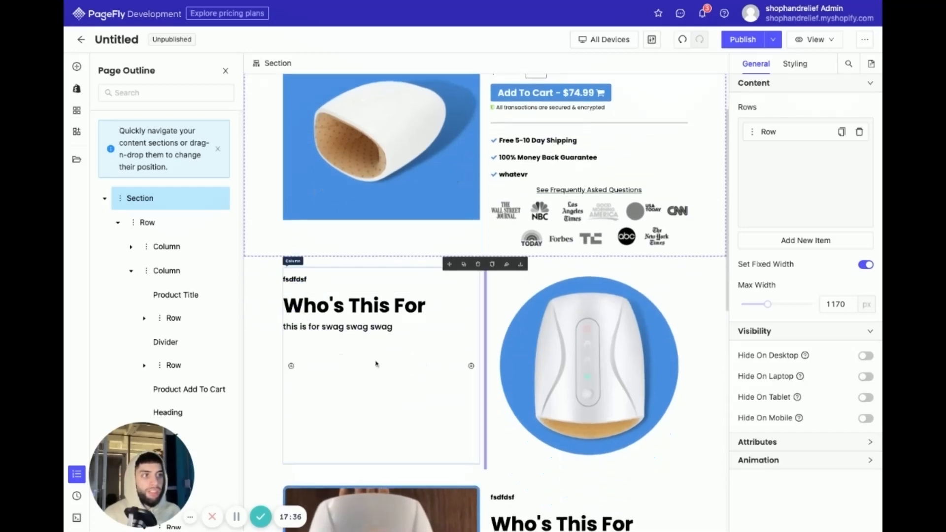
{"action": "scroll", "coordinate": [345, 352], "scroll_direction": "down", "scroll_amount": 1}
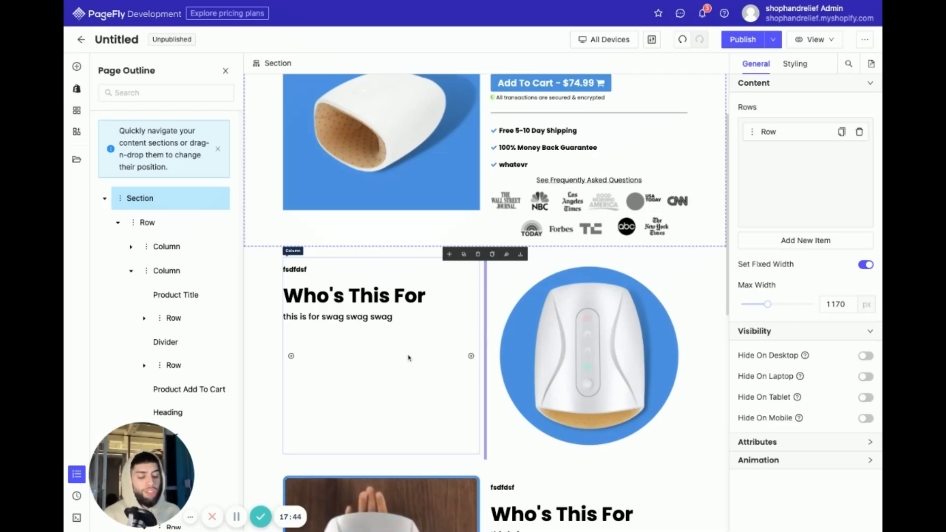
{"action": "scroll", "coordinate": [415, 391], "scroll_direction": "down", "scroll_amount": 12}
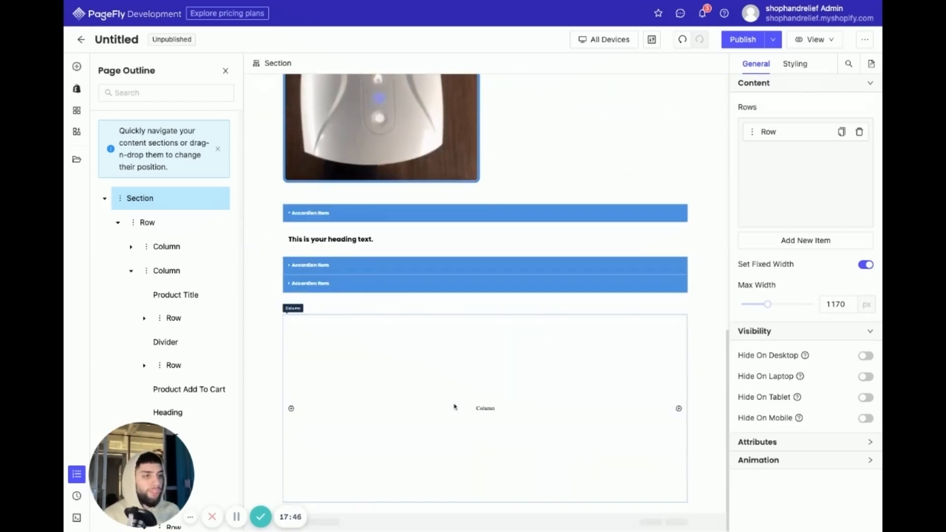
{"action": "scroll", "coordinate": [446, 334], "scroll_direction": "up", "scroll_amount": 4}
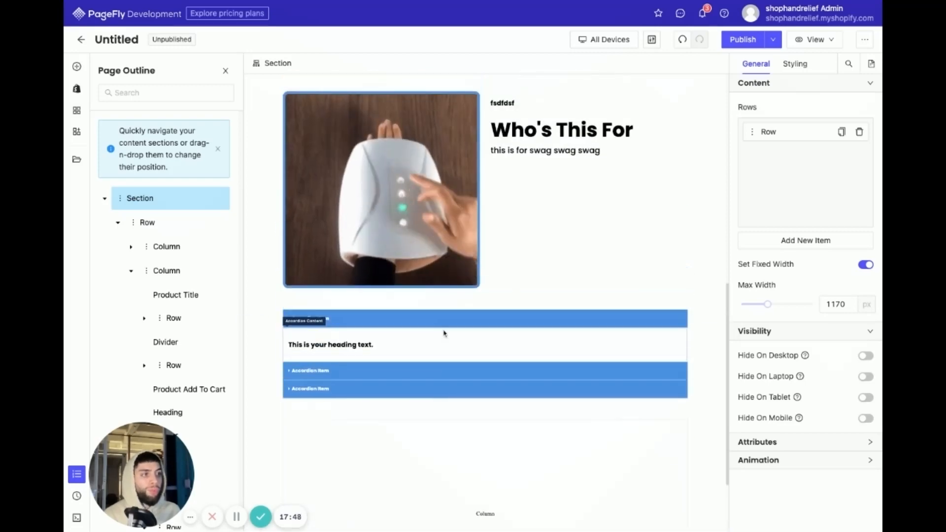
{"action": "scroll", "coordinate": [447, 335], "scroll_direction": "up", "scroll_amount": 2}
{"action": "scroll", "coordinate": [451, 345], "scroll_direction": "down", "scroll_amount": 3}
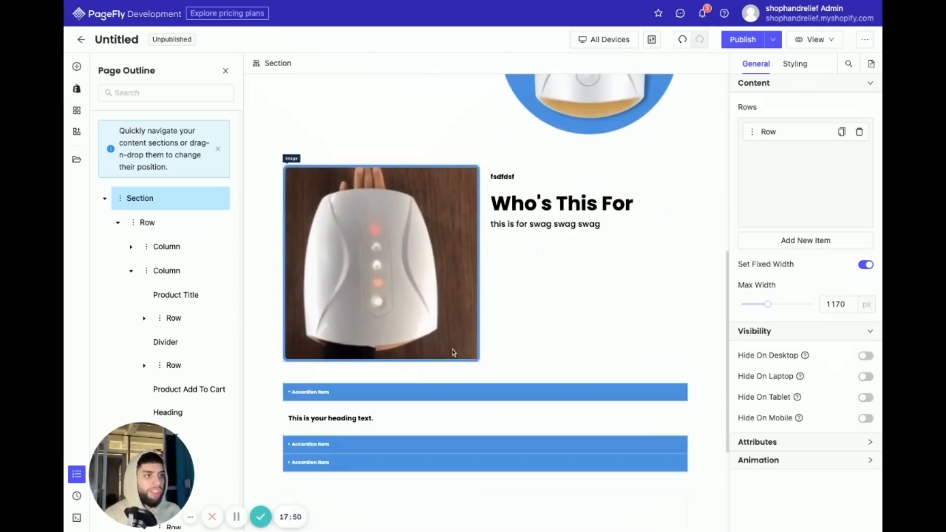
- Examine how the product section, the two text-and-image sections and the blue accordion follow one another on the page
{"action": "scroll", "coordinate": [452, 352], "scroll_direction": "up", "scroll_amount": 5}
{"action": "scroll", "coordinate": [452, 353], "scroll_direction": "up", "scroll_amount": 4}
{"action": "scroll", "coordinate": [453, 352], "scroll_direction": "down", "scroll_amount": 8}
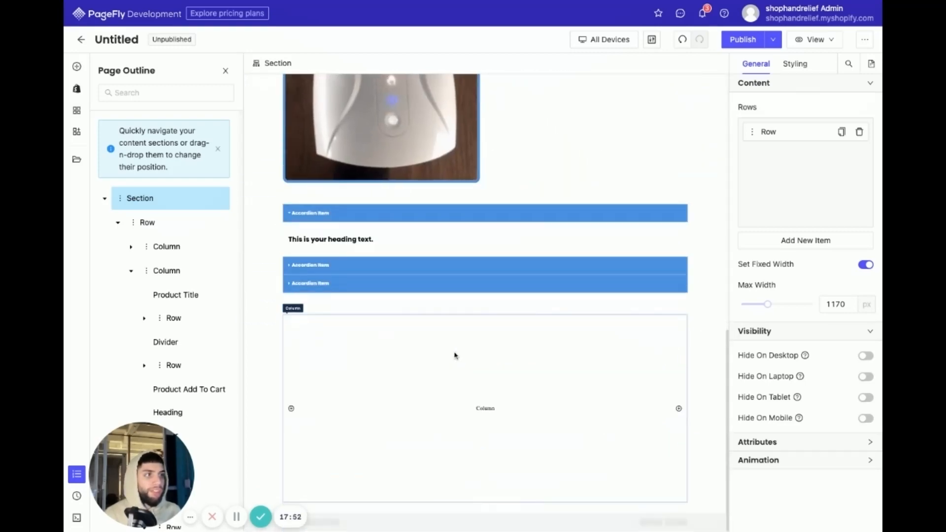
{"action": "scroll", "coordinate": [454, 353], "scroll_direction": "up", "scroll_amount": 9}
{"action": "scroll", "coordinate": [454, 354], "scroll_direction": "up", "scroll_amount": 2}
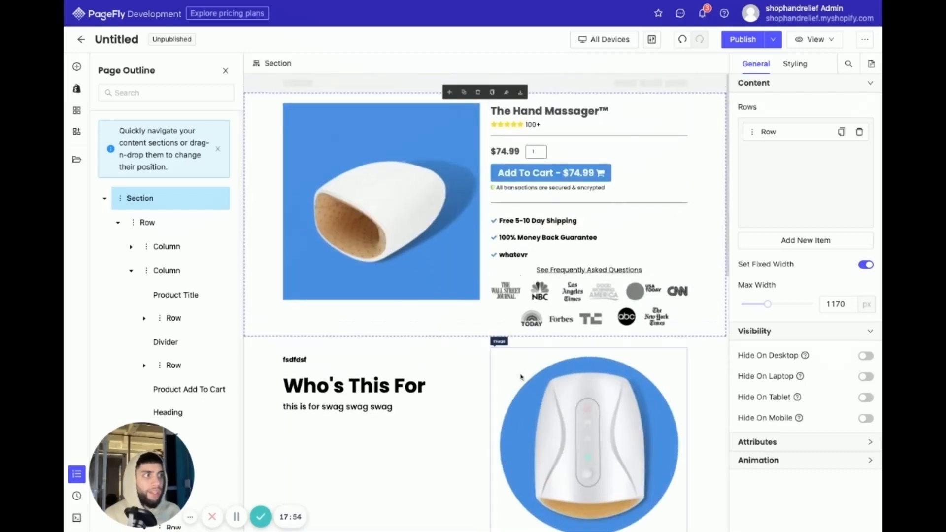
{"action": "scroll", "coordinate": [521, 378], "scroll_direction": "down", "scroll_amount": 12}
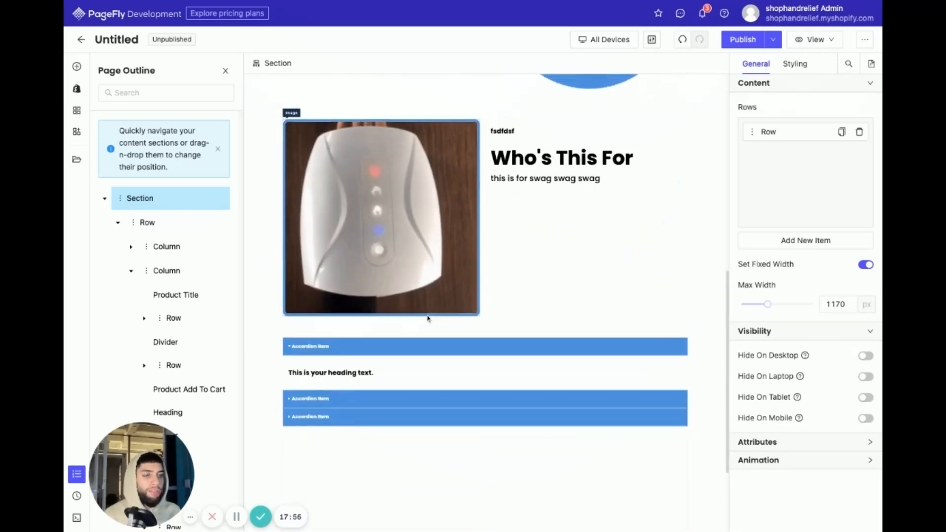
{"action": "scroll", "coordinate": [429, 316], "scroll_direction": "up", "scroll_amount": 2}
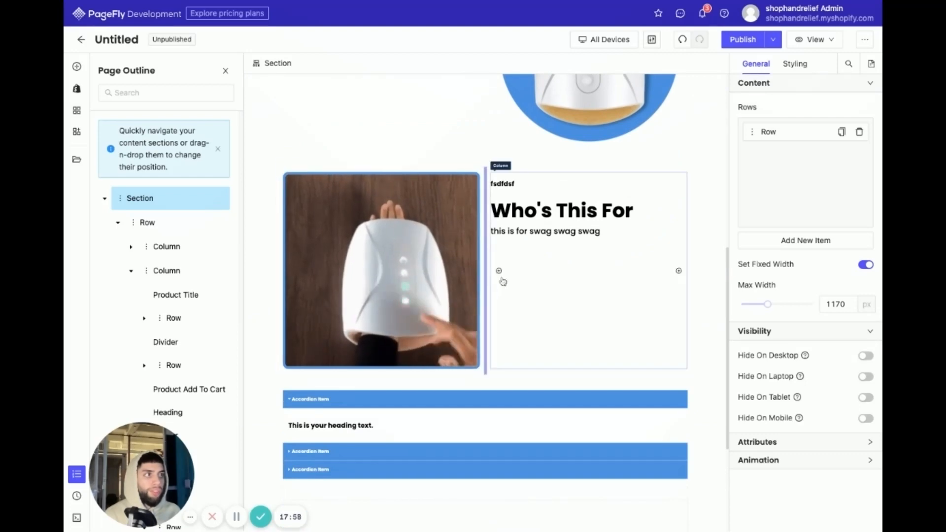
{"action": "scroll", "coordinate": [485, 279], "scroll_direction": "up", "scroll_amount": 2}
{"action": "scroll", "coordinate": [435, 418], "scroll_direction": "down", "scroll_amount": 2}
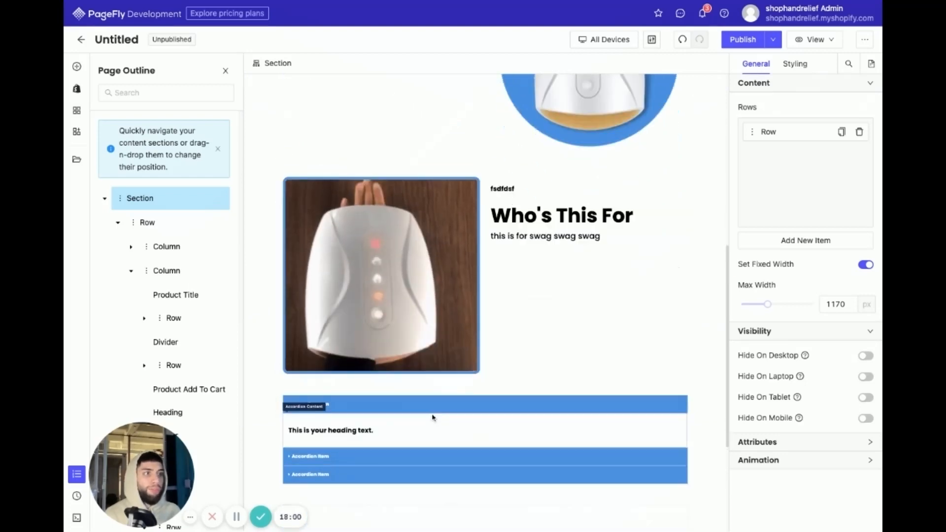
{"action": "scroll", "coordinate": [433, 418], "scroll_direction": "up", "scroll_amount": 7}
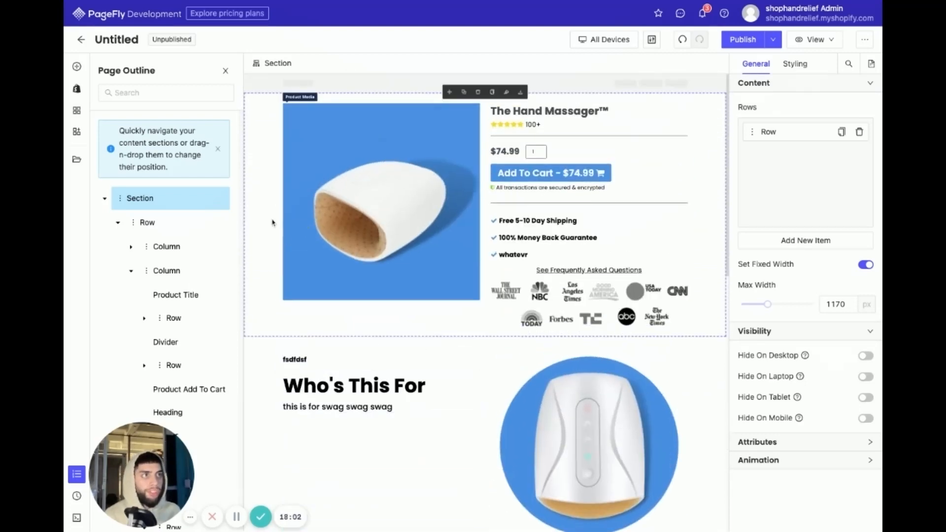
- Select the product row, the first "Who's This For" section and the product section in turn to inspect their boundaries
{"action": "left_click", "coordinate": [690, 132]}
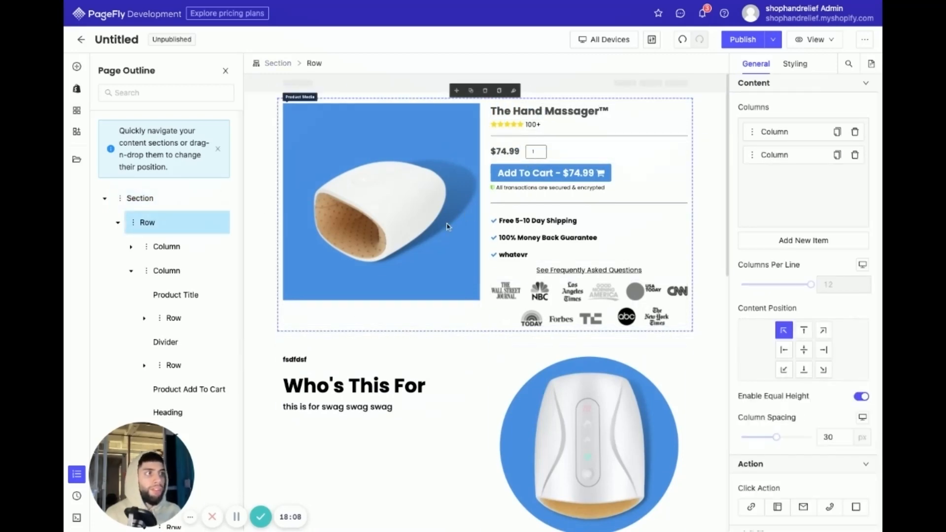
{"action": "scroll", "coordinate": [534, 338], "scroll_direction": "down", "scroll_amount": 1}
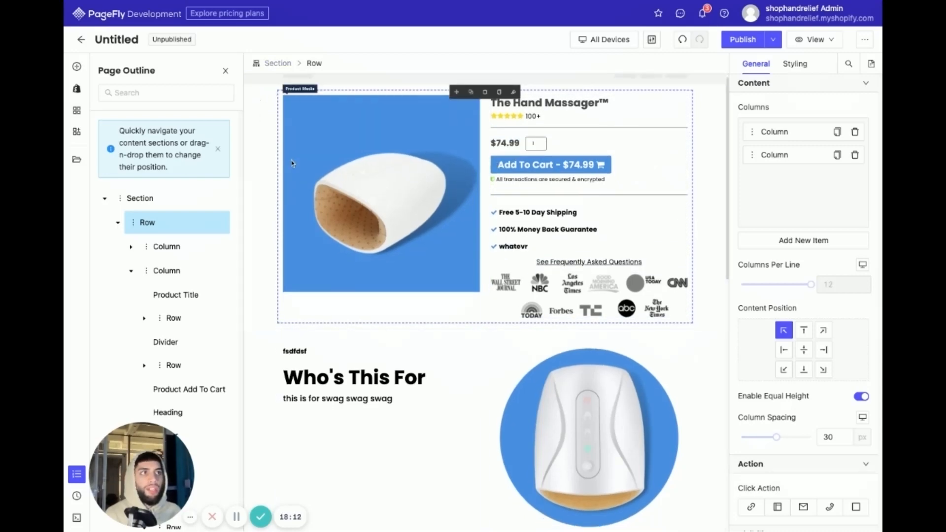
{"action": "left_click", "coordinate": [256, 378]}
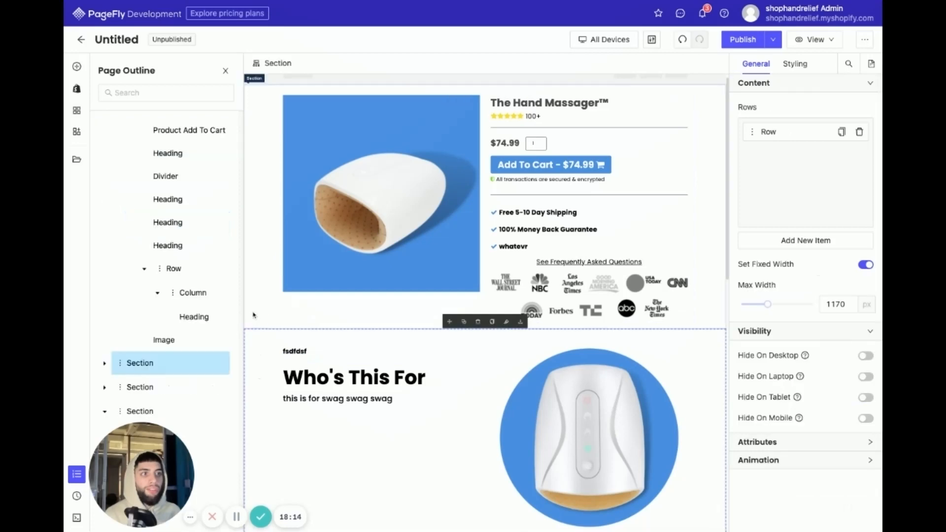
{"action": "left_click", "coordinate": [258, 315]}
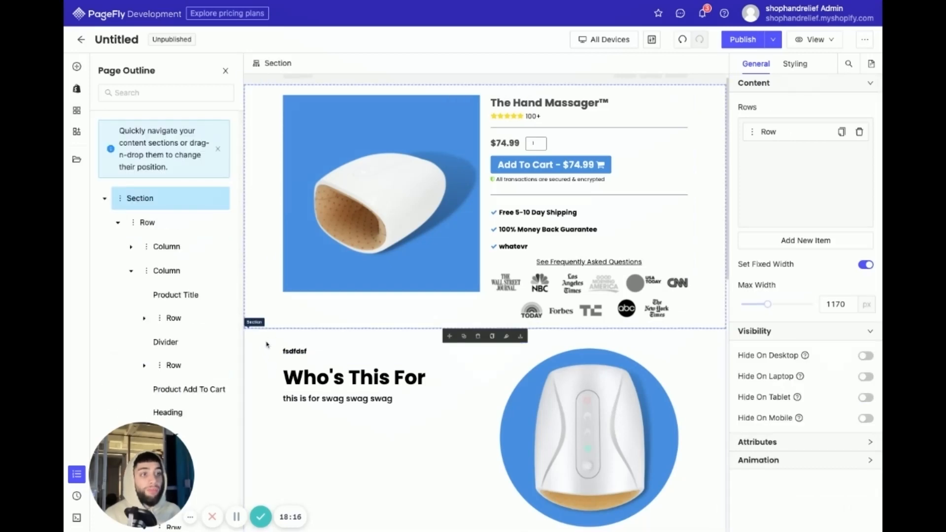
{"action": "scroll", "coordinate": [458, 394], "scroll_direction": "down", "scroll_amount": 8}
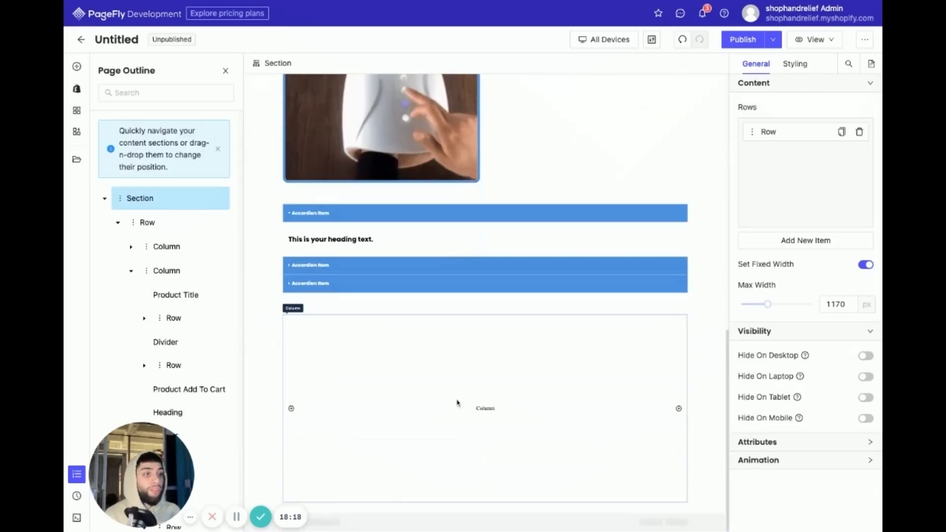